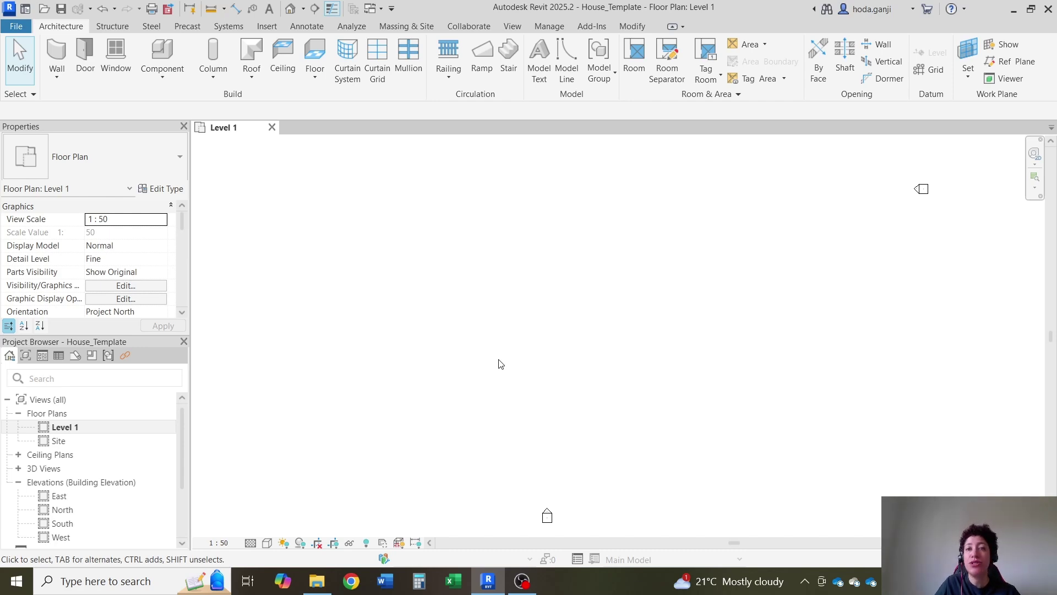
Step: Review the length format in the project units and accept it as millimeters with 0 decimal places
key("u")
key("n")
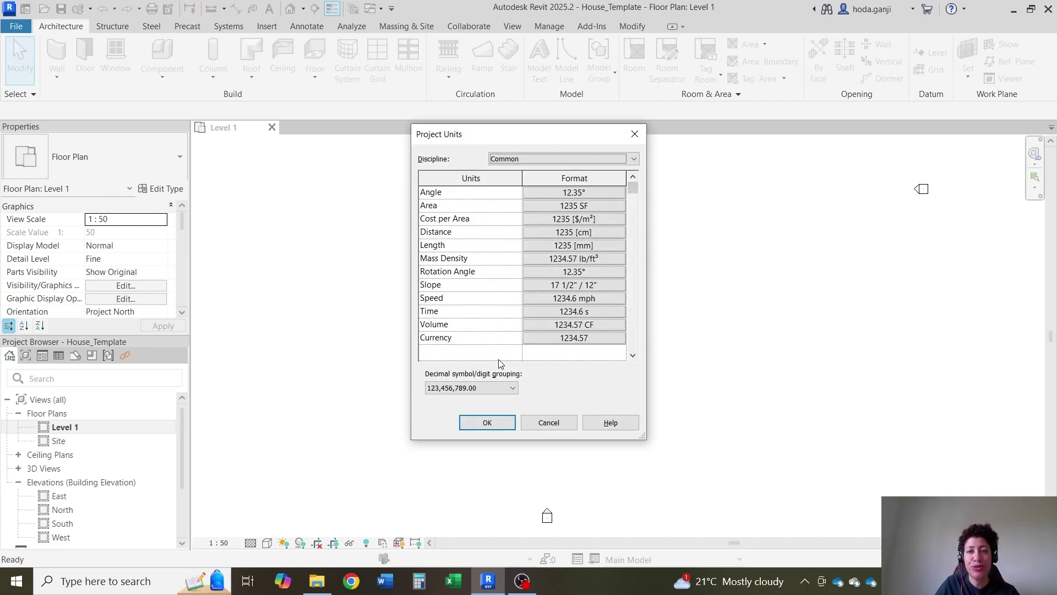
left_click(543, 248)
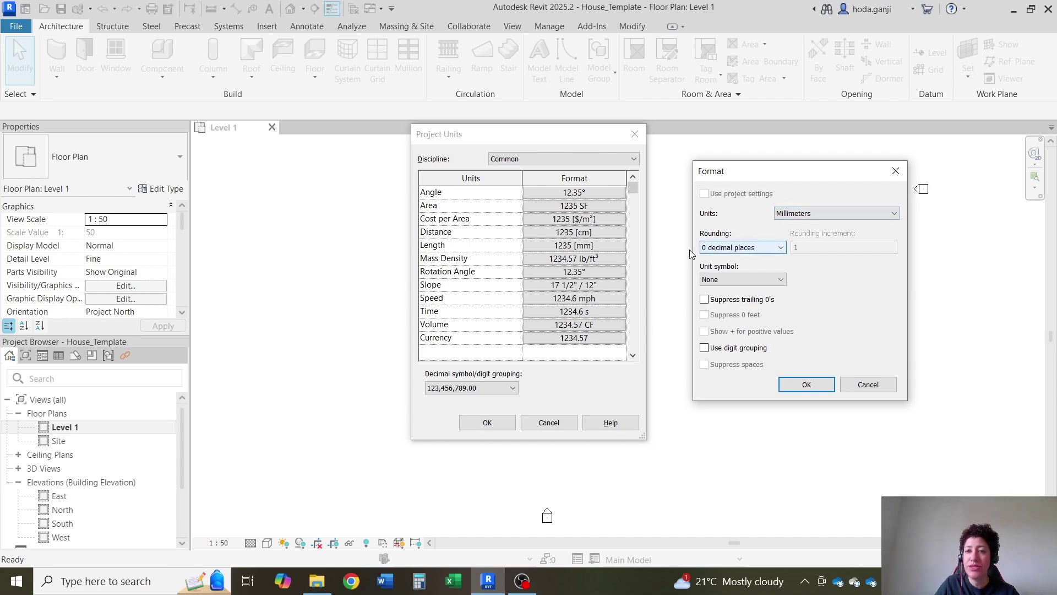
left_click(802, 385)
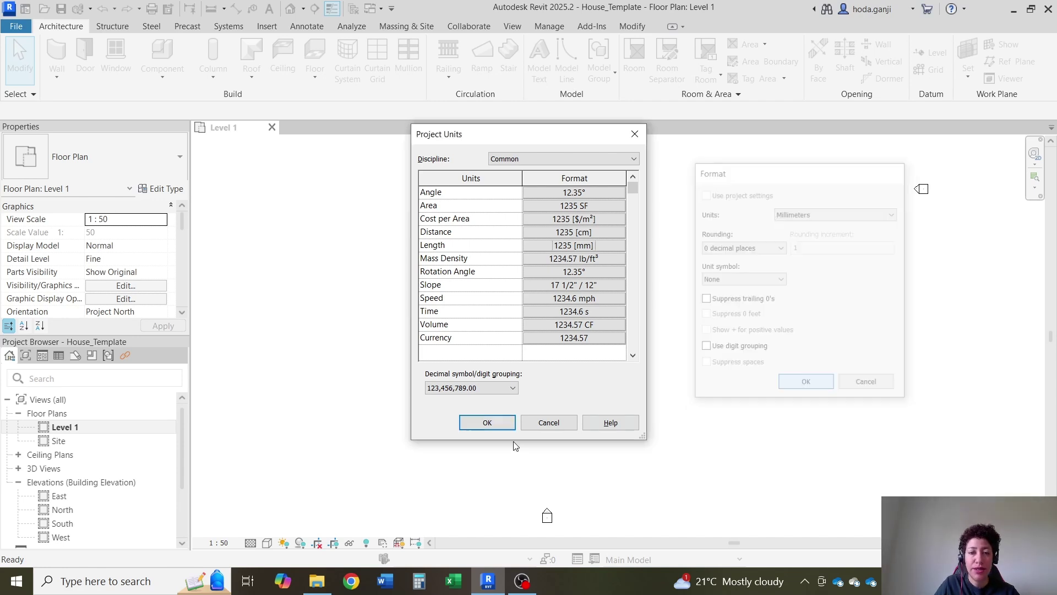
left_click(483, 422)
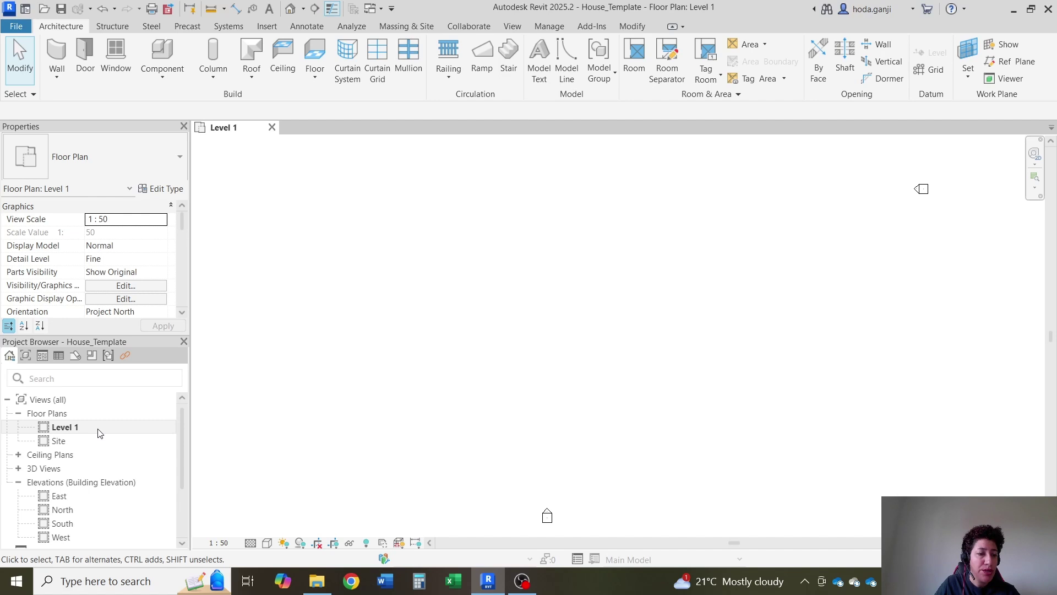
Step: Open the South building elevation view
scroll(100, 433, "down", 2)
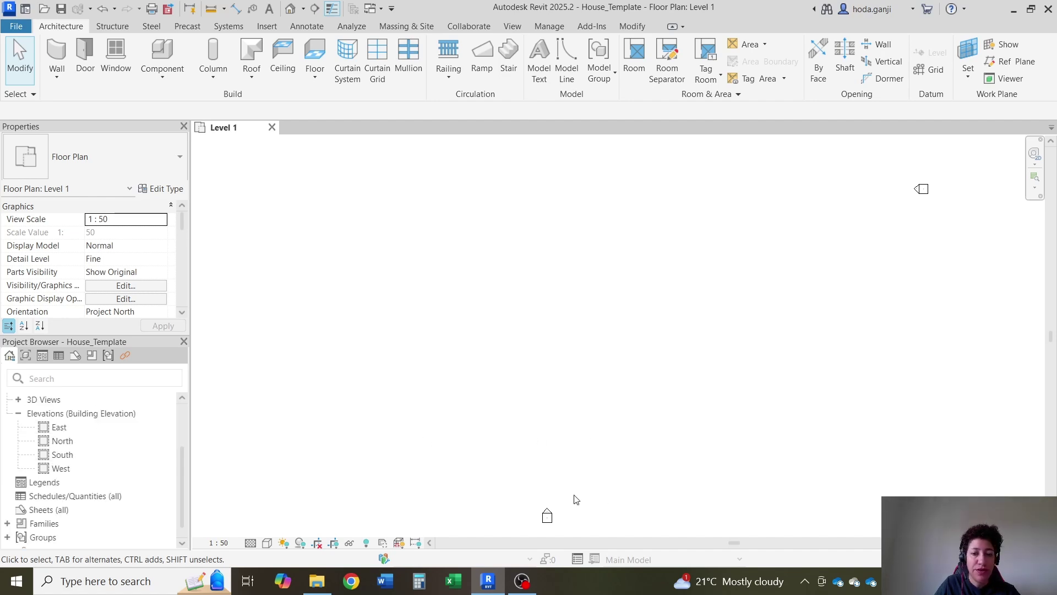
scroll(612, 426, "down", 2)
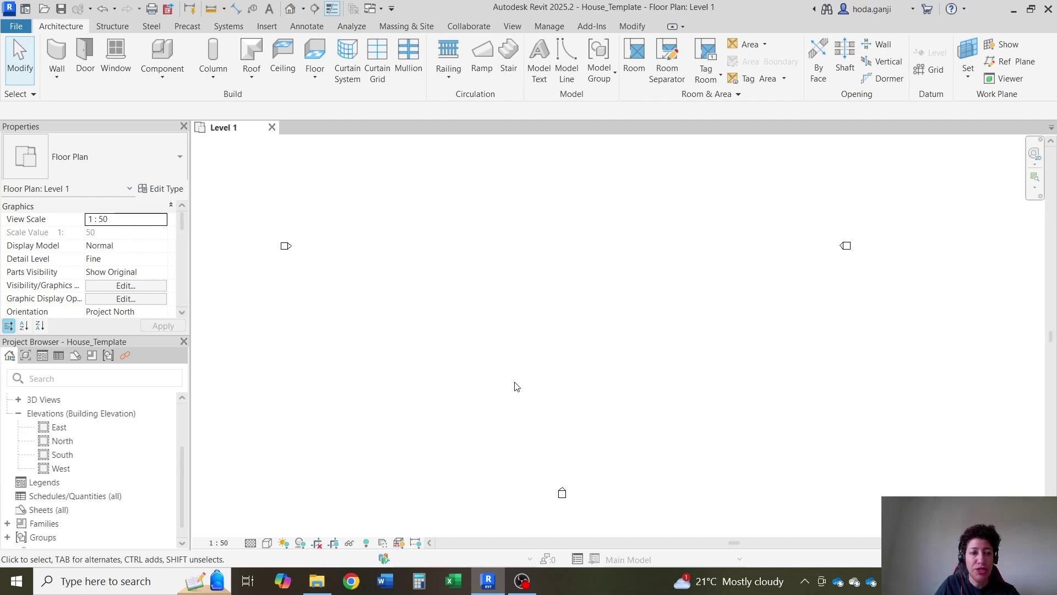
double_click(62, 455)
scroll(951, 389, "up", 4)
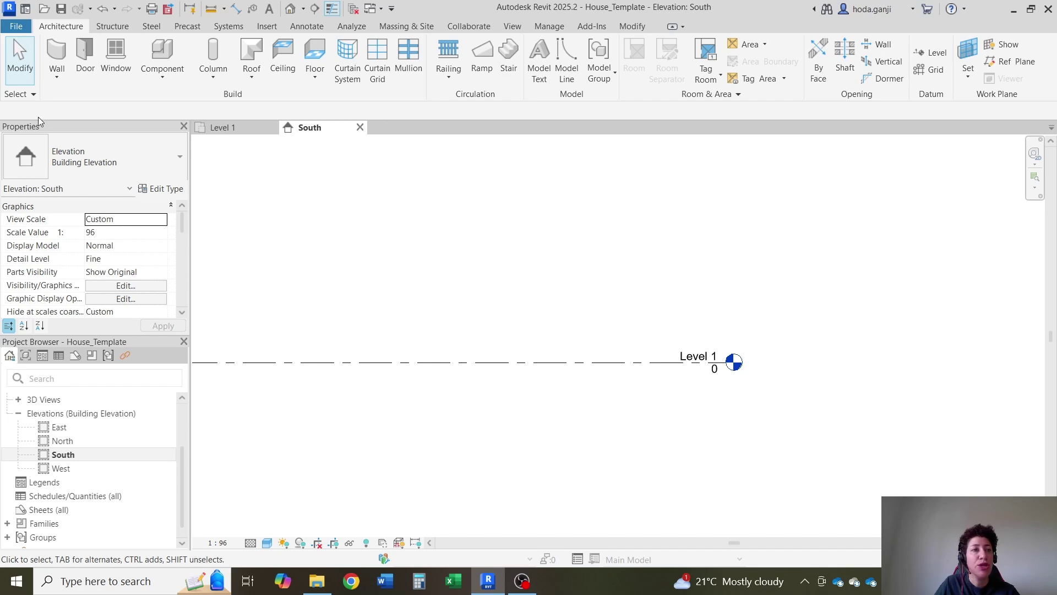
Step: Add two levels by picking Level 1 with an 8' (2438.4 mm) offset, one below it and one above it
left_click(937, 53)
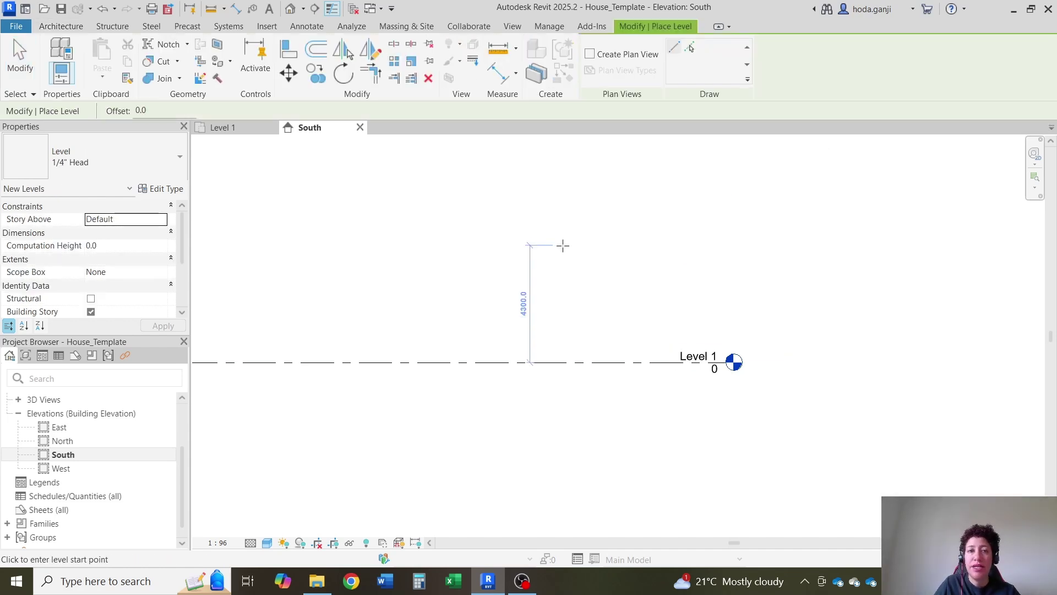
left_click(693, 49)
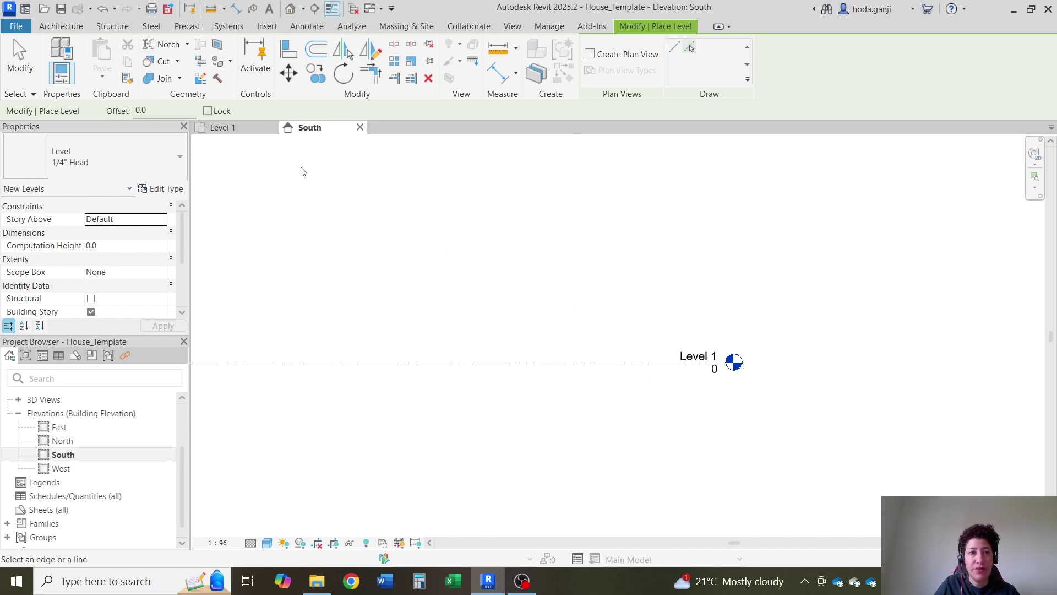
left_click_drag(170, 109, 122, 112)
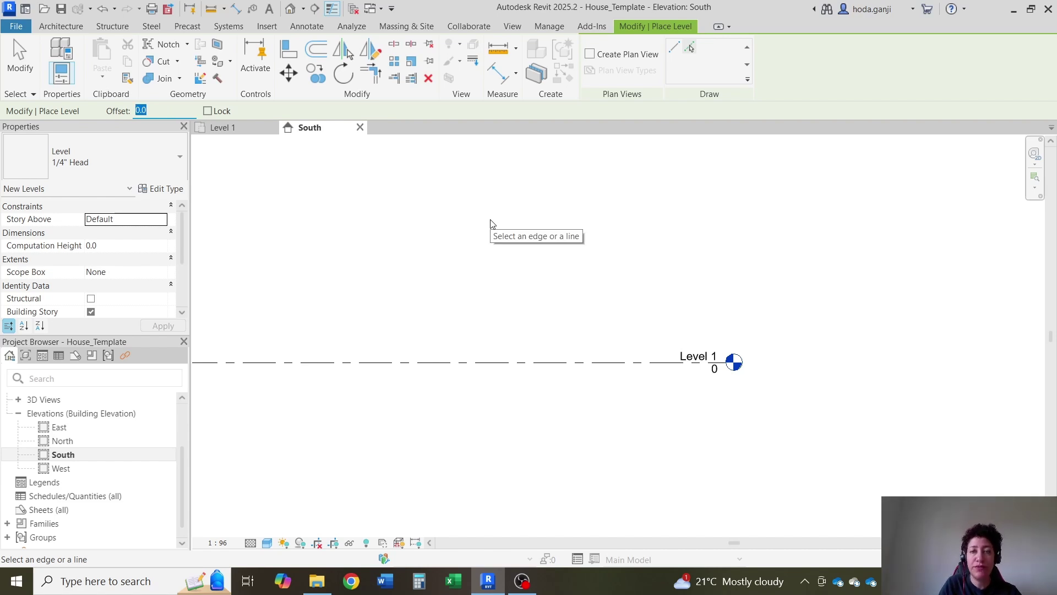
type("8")
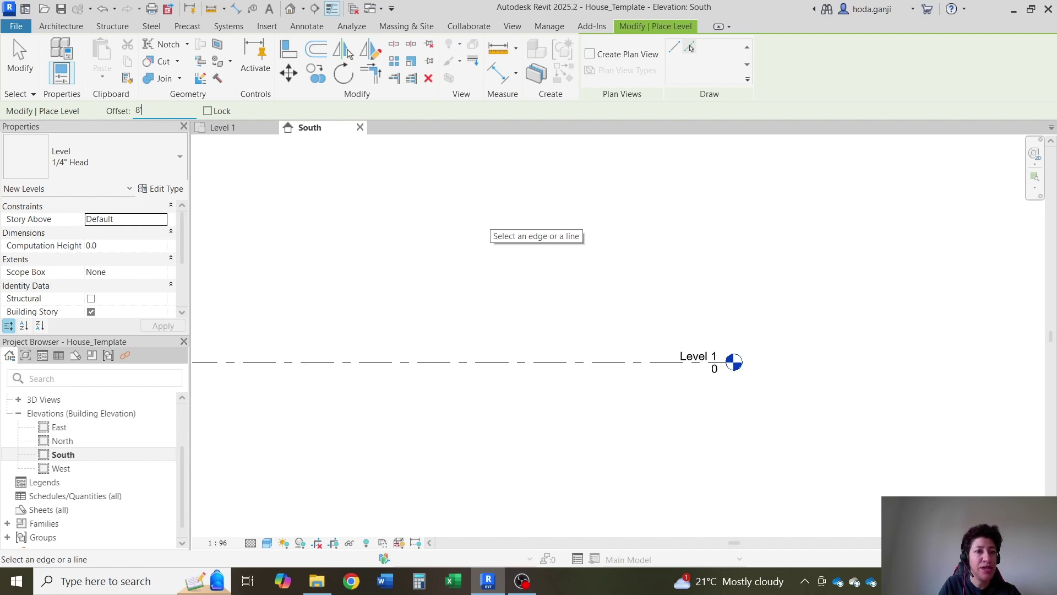
key("Return")
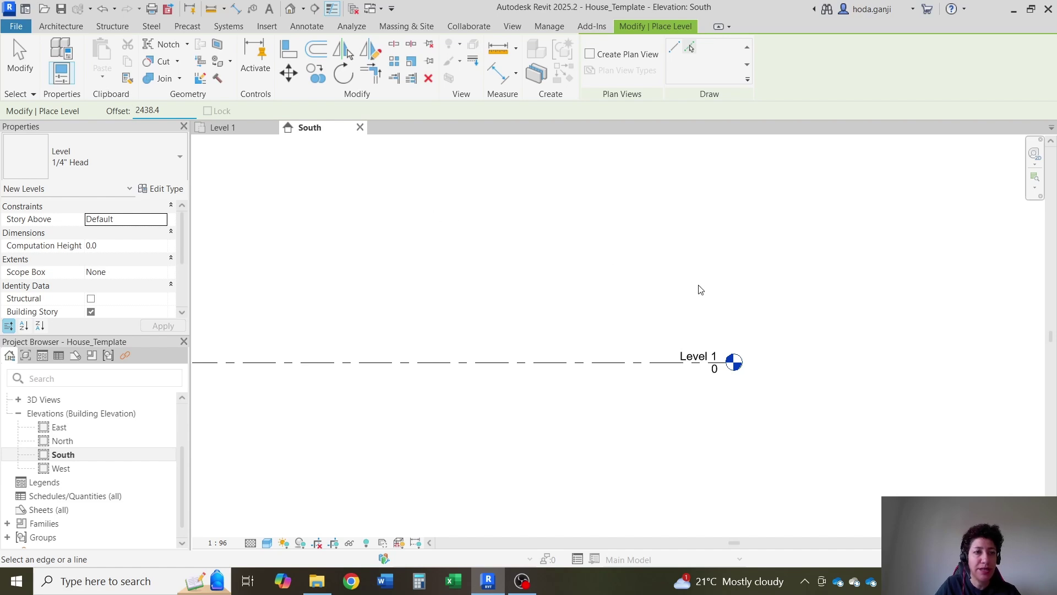
scroll(701, 289, "down", 1)
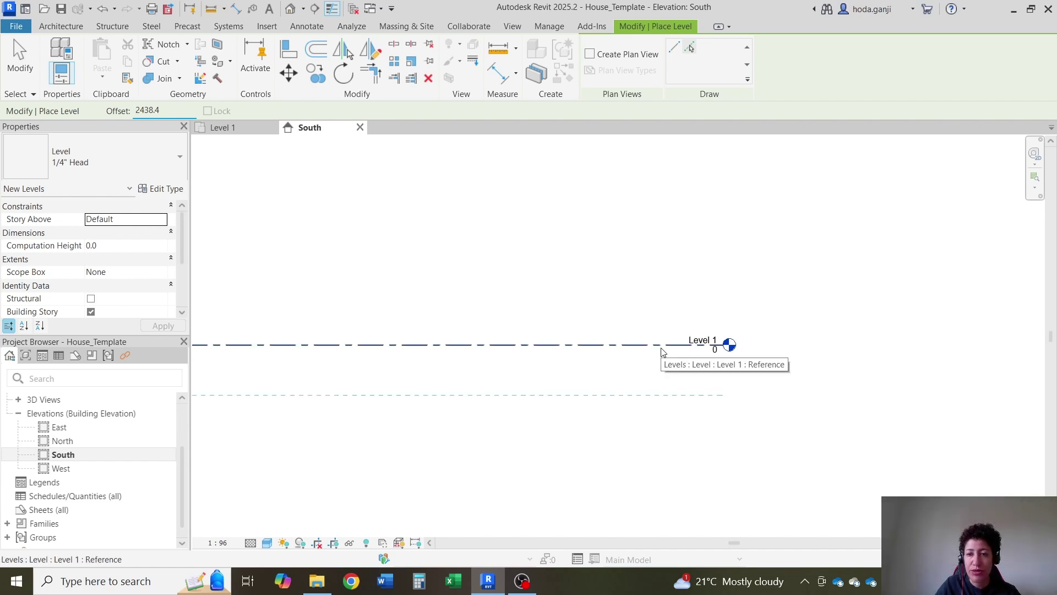
left_click(662, 351)
scroll(819, 316, "up", 1)
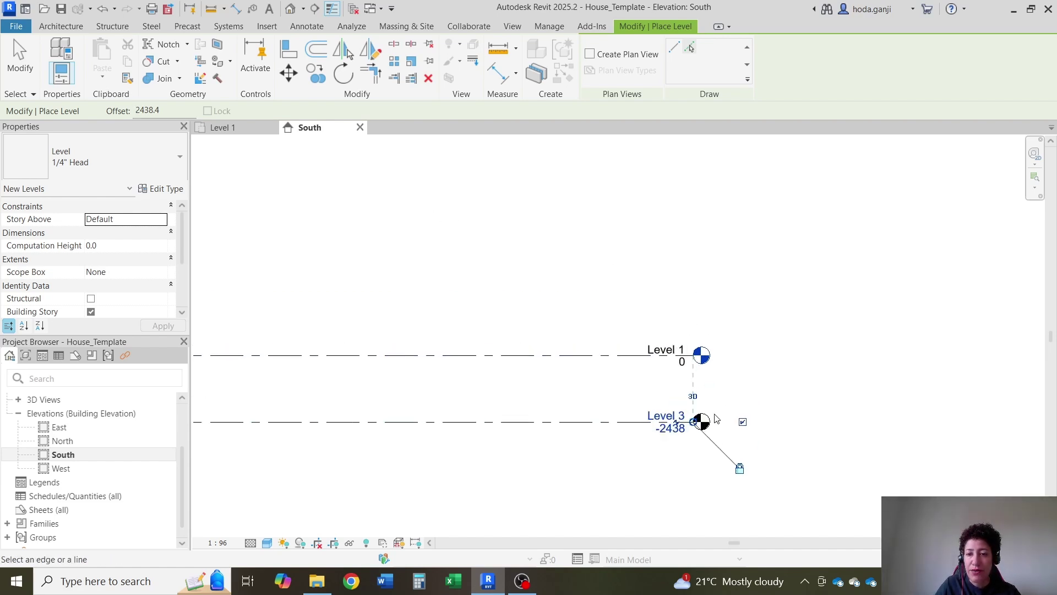
left_click(596, 356)
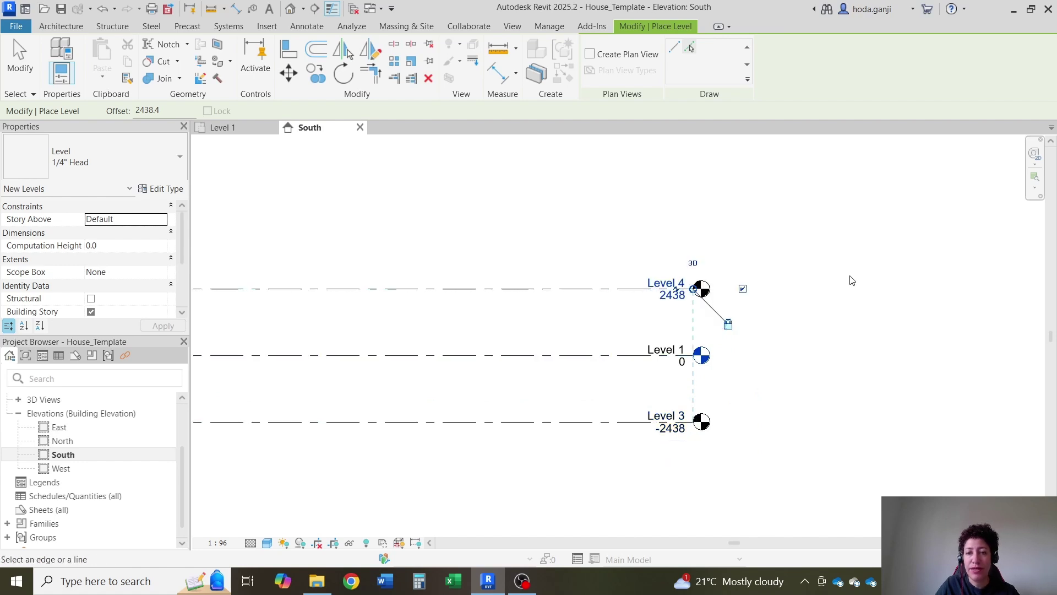
key("Escape")
key("Escape")
Step: Rename the level below Level 1 as Basement
scroll(673, 419, "up", 4)
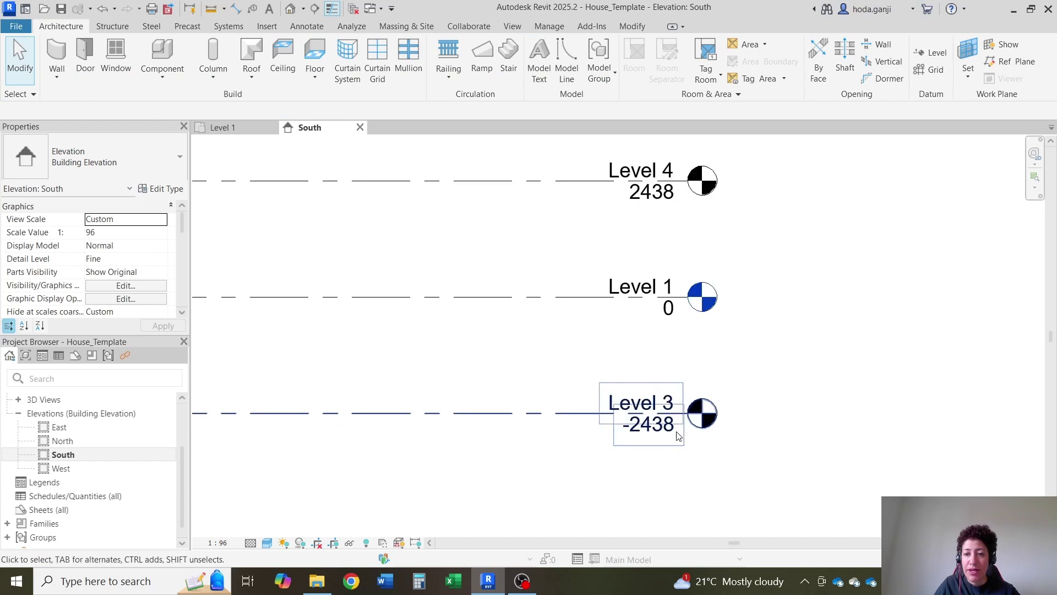
left_click(636, 382)
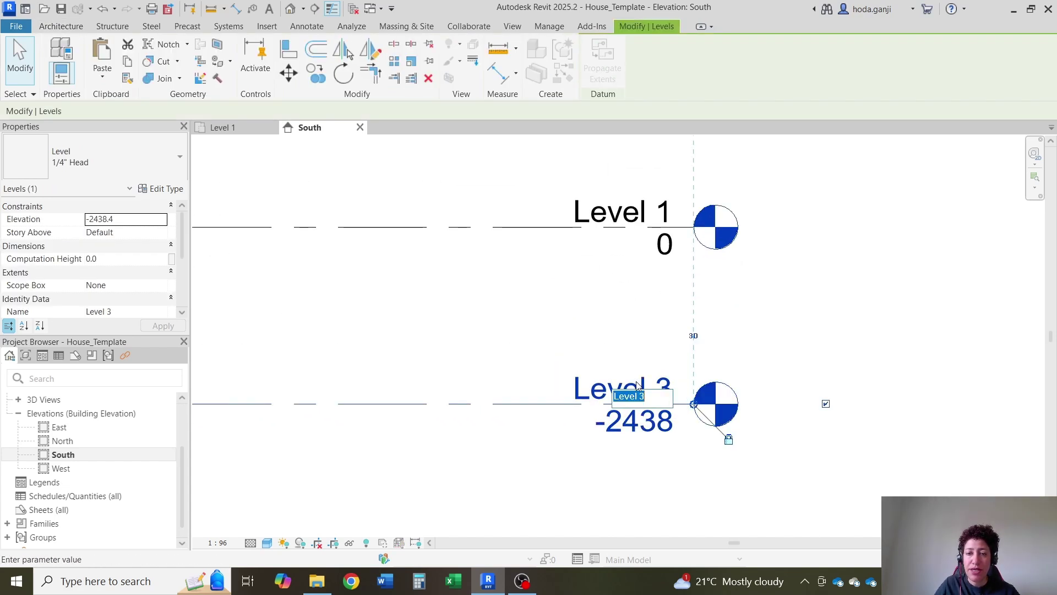
left_click(637, 384)
type("Baseme")
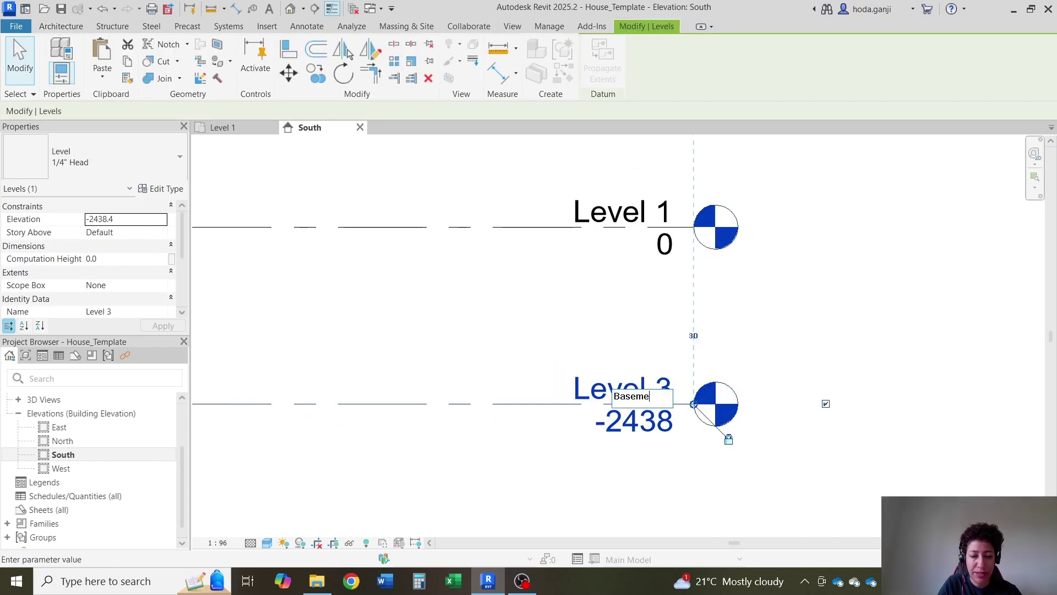
type("nt")
key("Return")
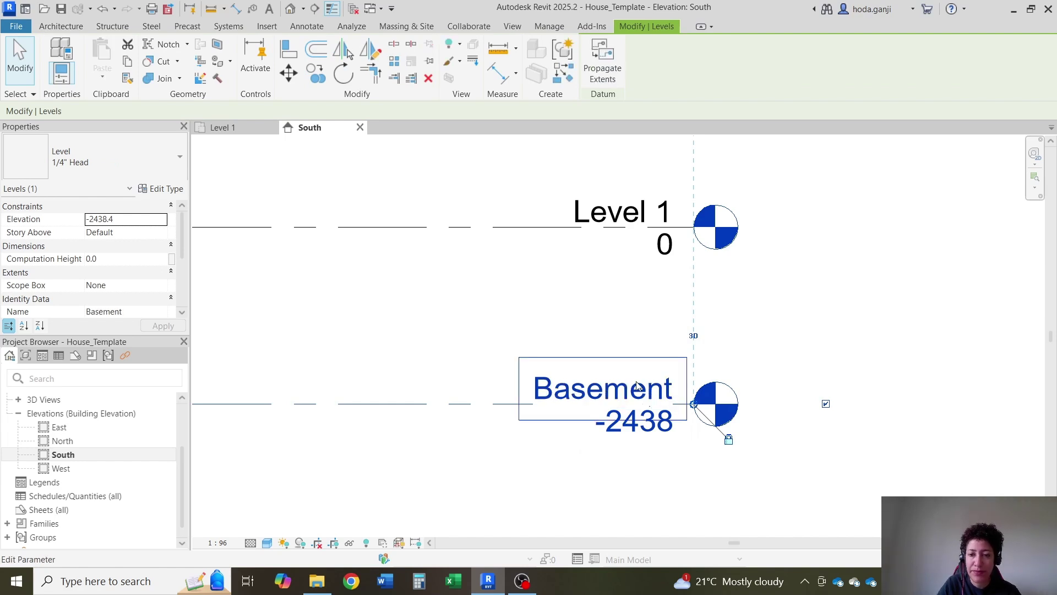
left_click(772, 298)
Step: Rename the level directly above Level 1 as Level 2
scroll(756, 243, "down", 3)
scroll(756, 242, "up", 5)
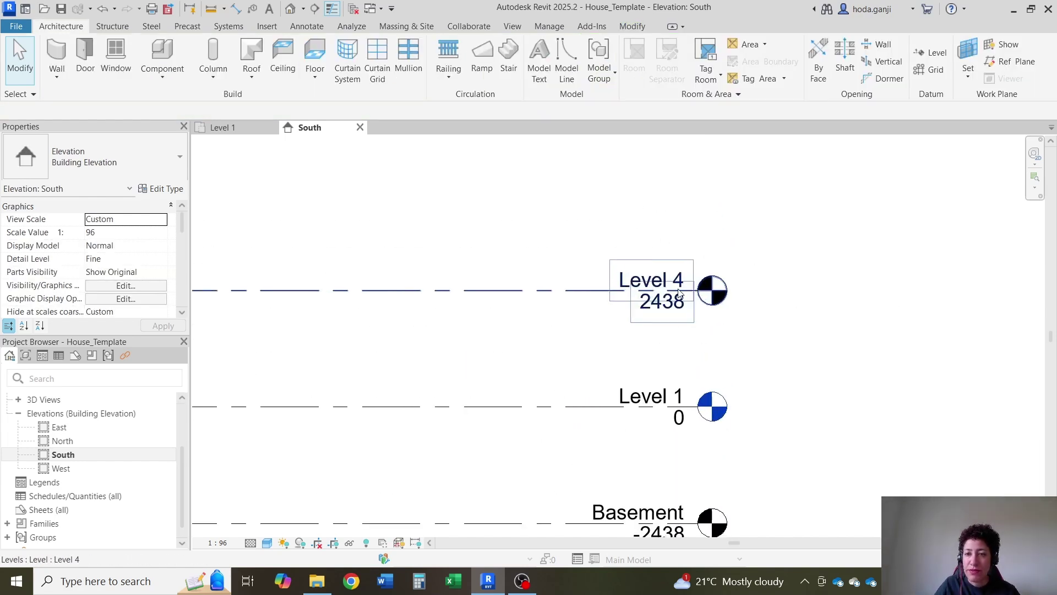
left_click(676, 280)
left_click(676, 280)
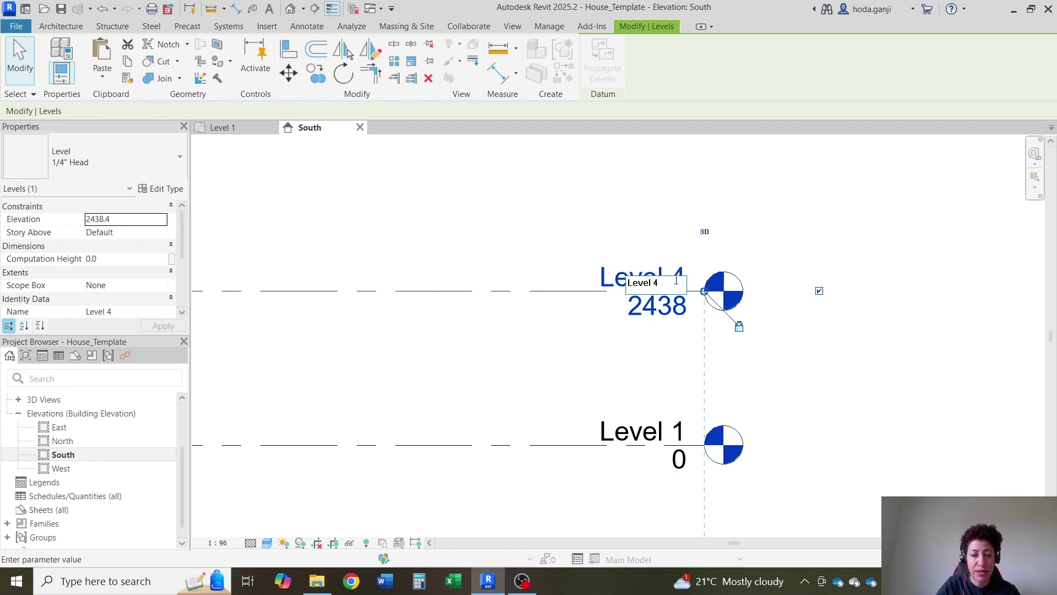
key("BackSpace")
type("2")
key("Return")
scroll(823, 264, "down", 3)
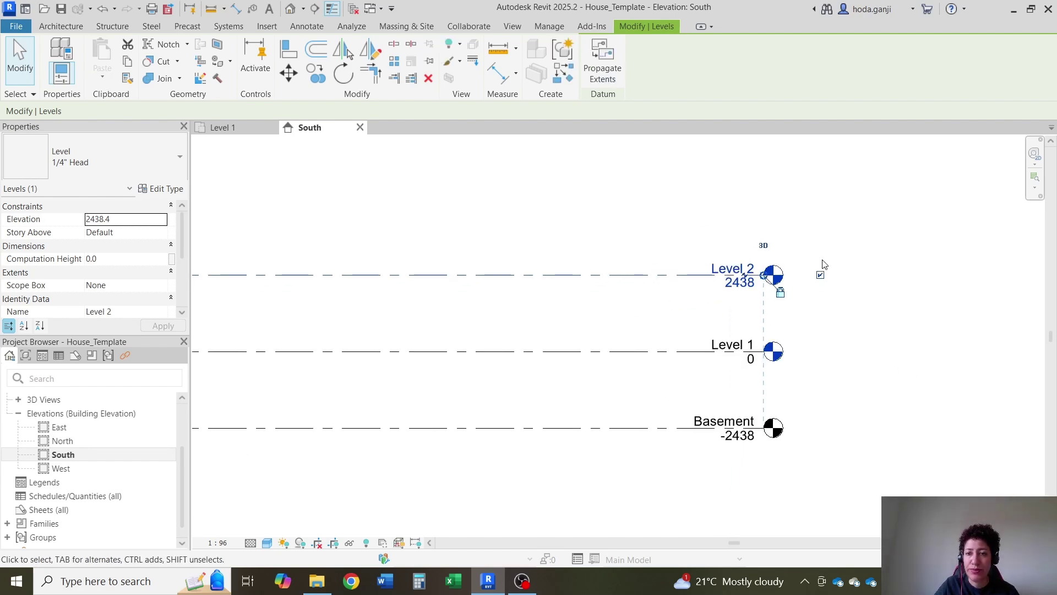
left_click(878, 379)
Step: Add another level 2438.4 mm above Level 2 by picking its line with that offset
scroll(799, 312, "up", 1)
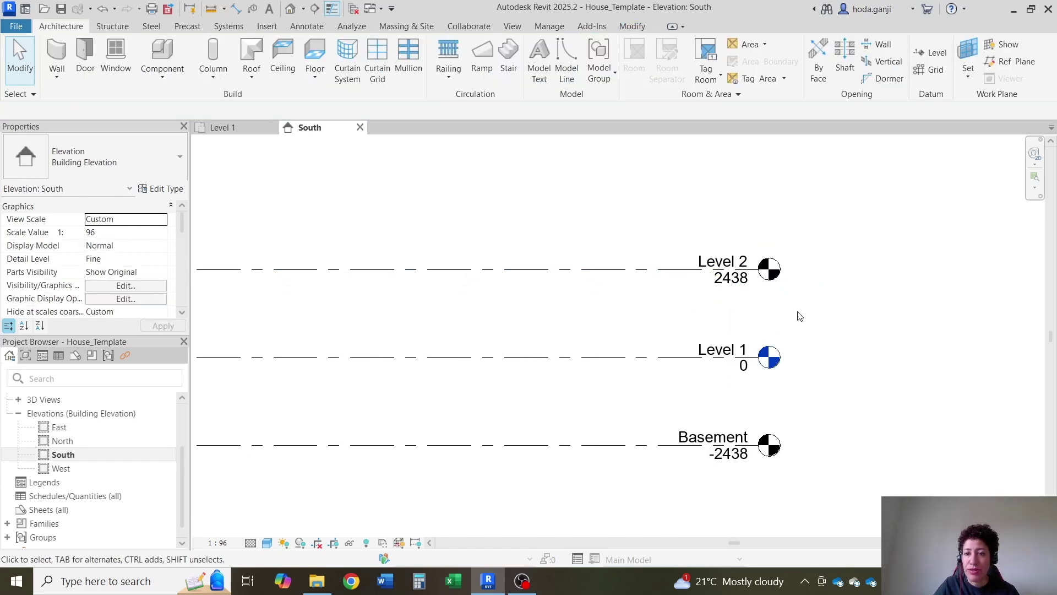
scroll(782, 487, "down", 1)
key("l")
key("l")
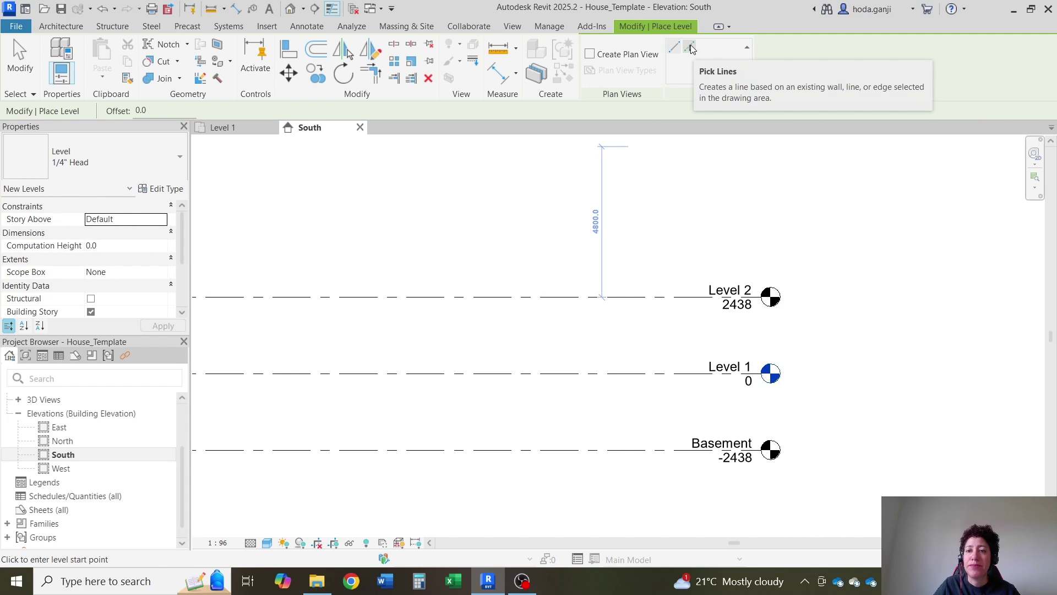
left_click(690, 48)
left_click(141, 111)
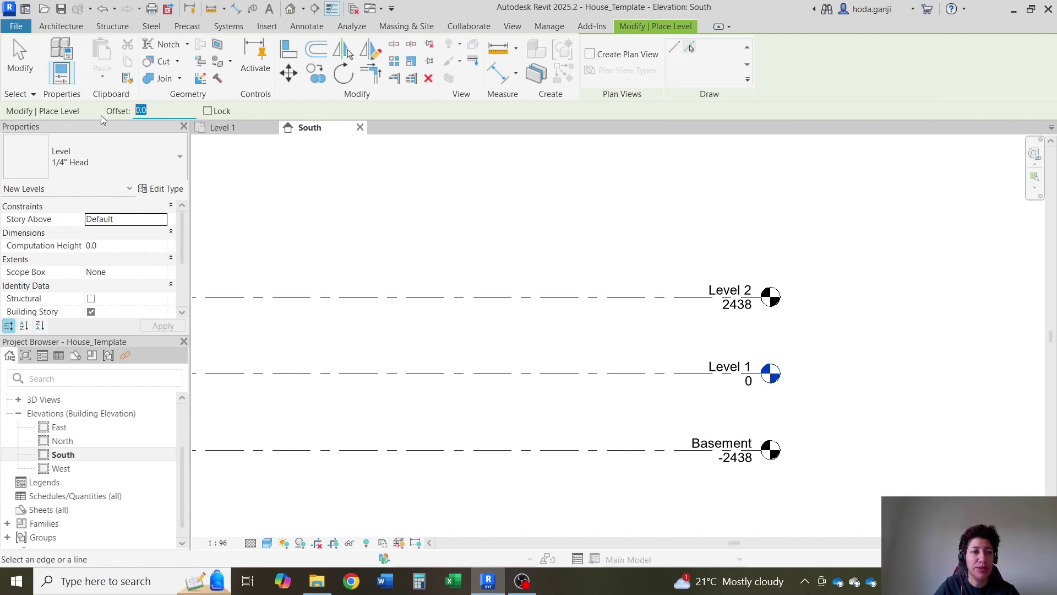
type("2438.4")
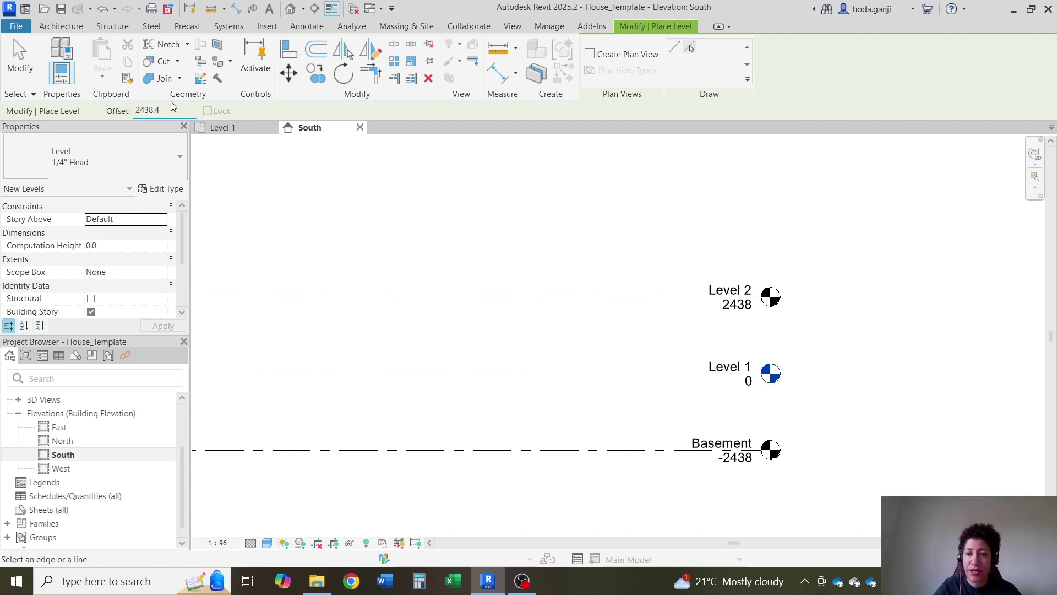
left_click(637, 296)
scroll(637, 300, "down", 1)
key("Escape")
Step: Rename the topmost level as Roof Plate
scroll(771, 251, "up", 4)
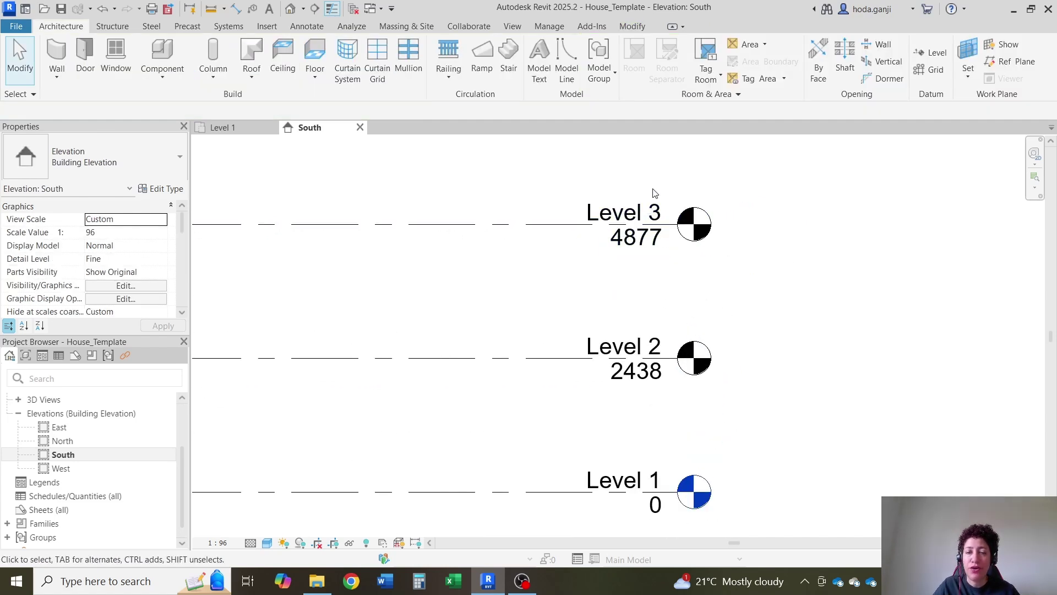
double_click(637, 211)
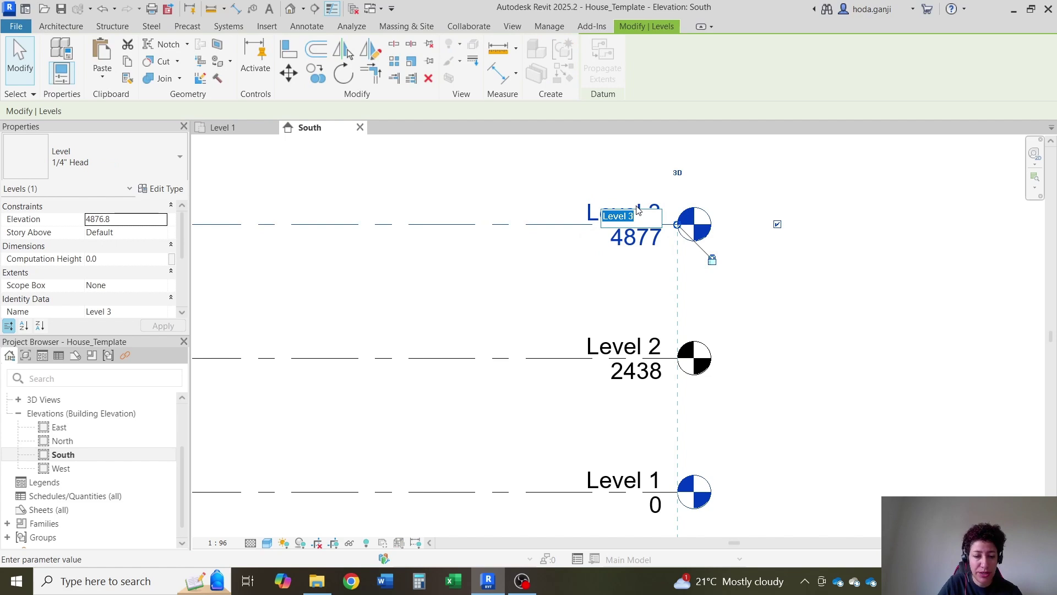
type("Roof Plate")
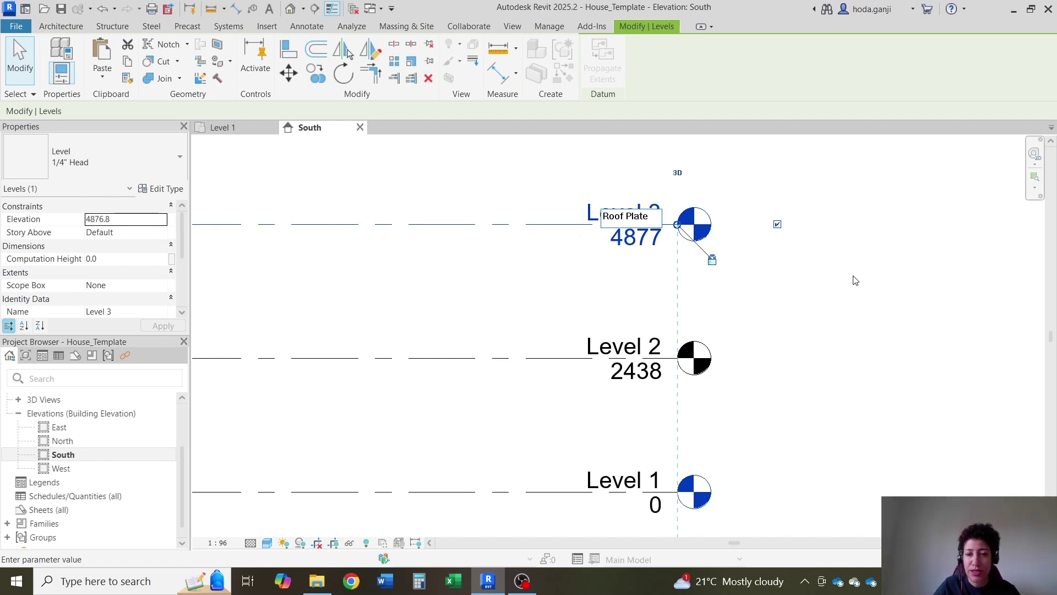
key("Return")
scroll(861, 250, "down", 3)
left_click(859, 354)
Step: Set the South elevation's view scale to 1:100 and its visual style to Hidden Line
scroll(784, 511, "up", 2)
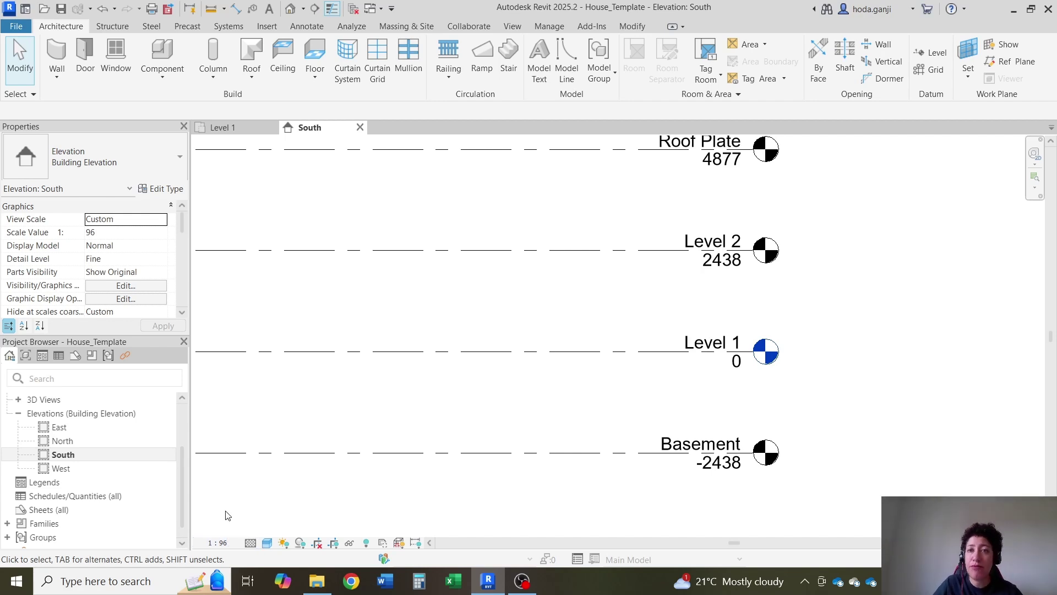
left_click(223, 543)
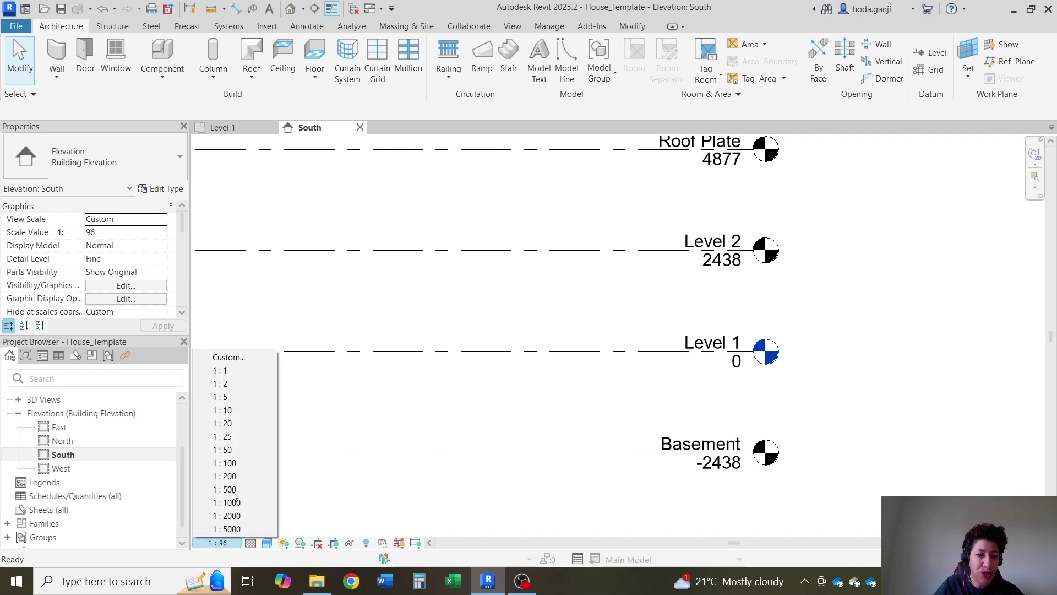
left_click(246, 462)
left_click(266, 546)
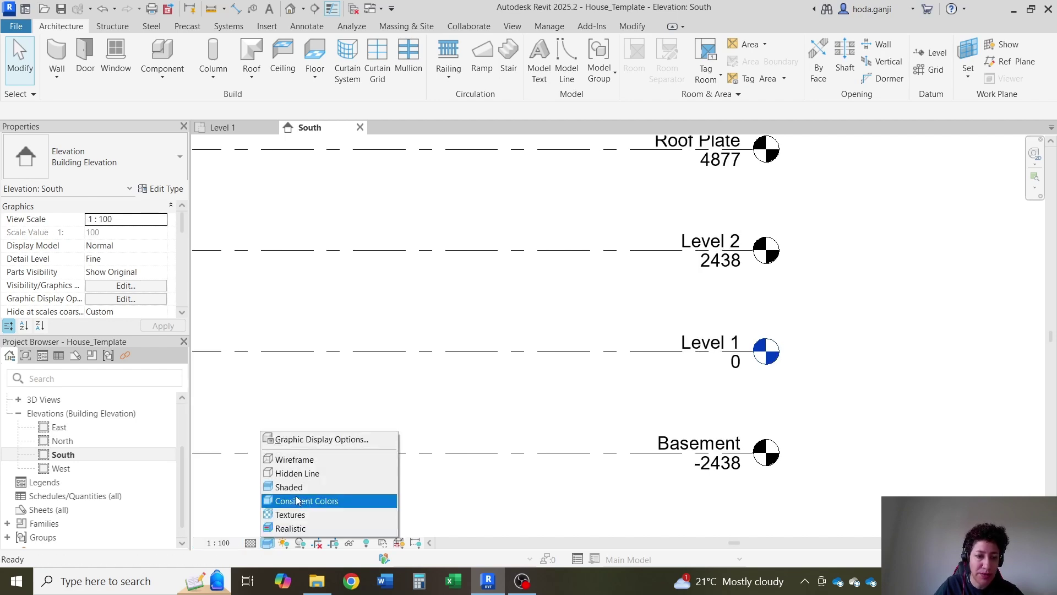
left_click(293, 470)
scroll(936, 400, "down", 2)
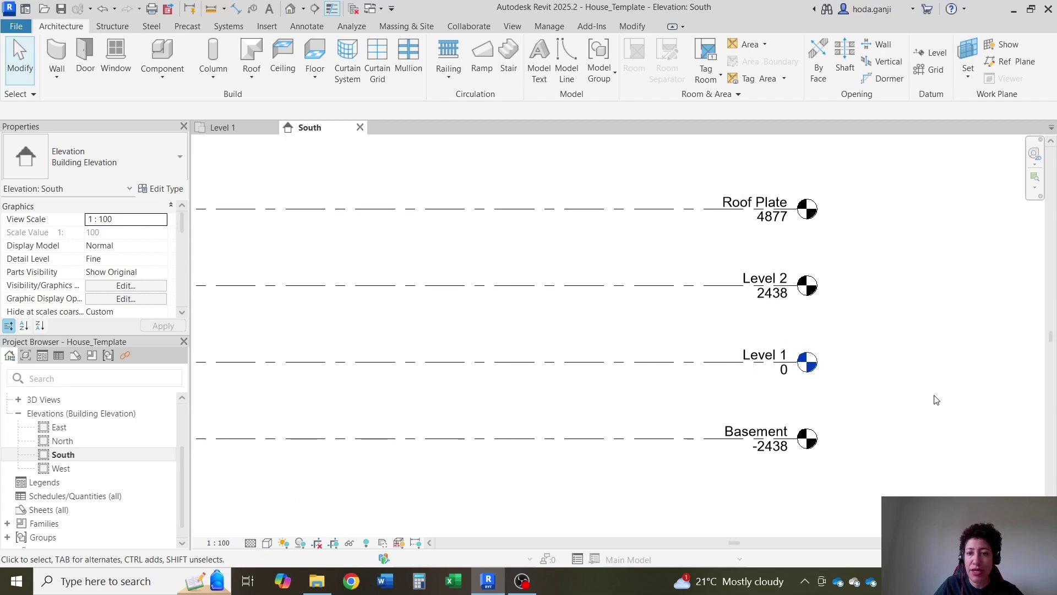
Step: Check the Floor Plans list in the project browser for plan views of the new levels
scroll(930, 380, "up", 1)
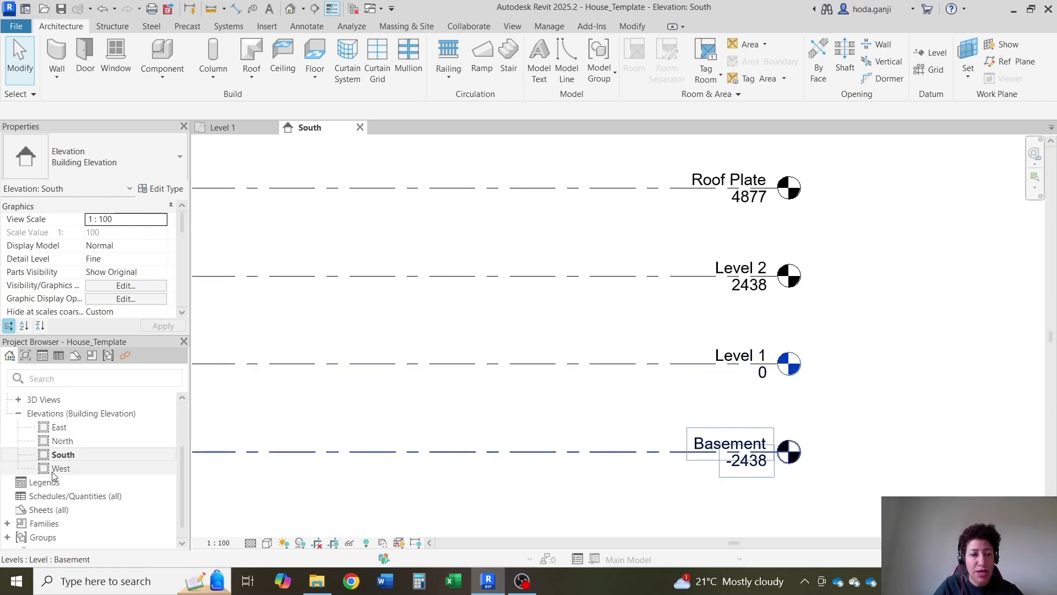
scroll(66, 479, "up", 1)
double_click(55, 413)
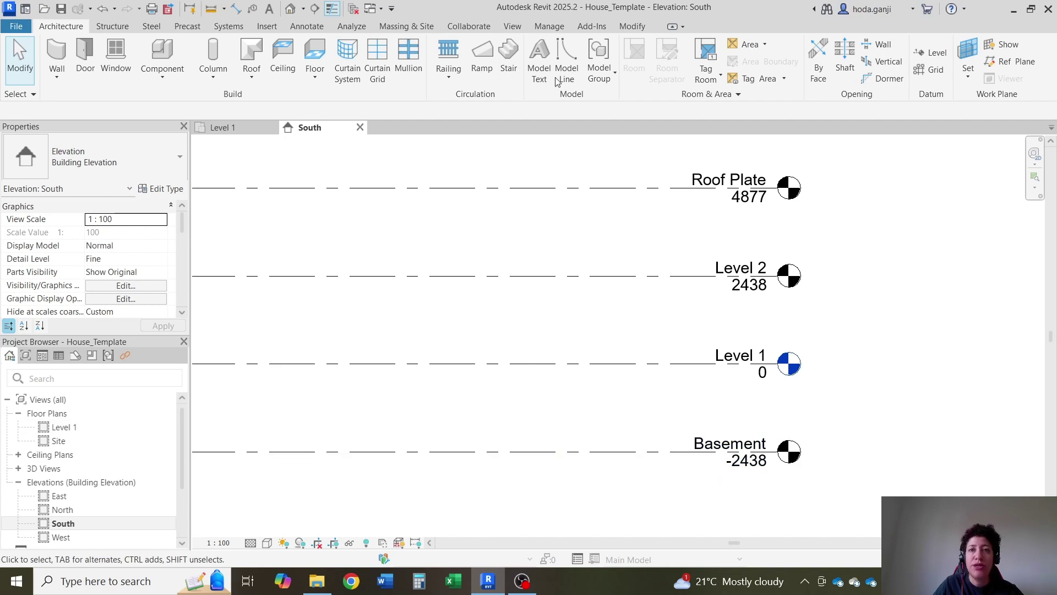
Step: Create floor plan views for the Basement, Level 2 and Roof Plate levels
left_click(512, 26)
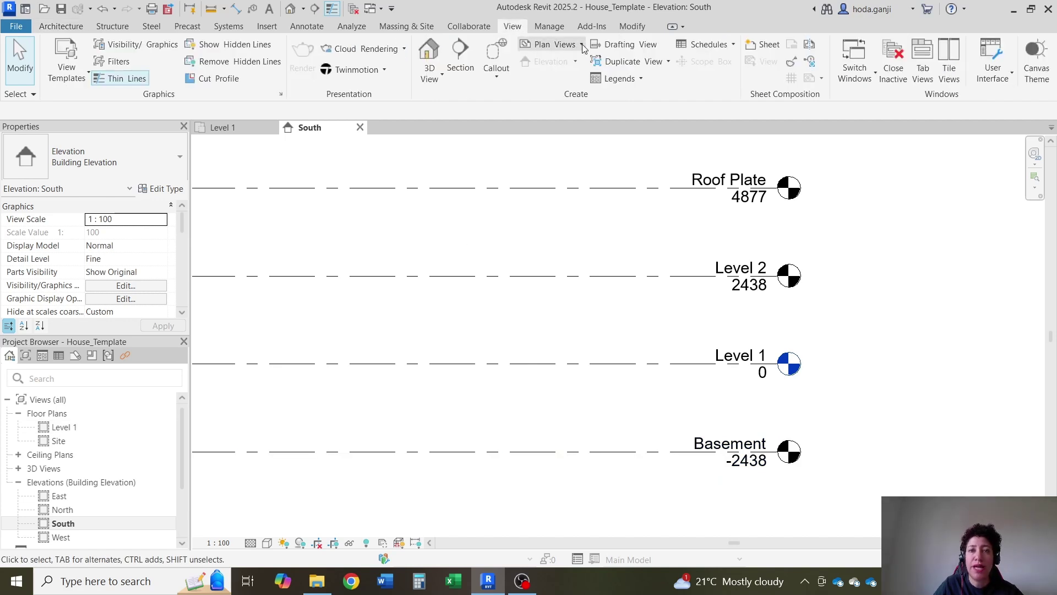
left_click(553, 44)
left_click(562, 67)
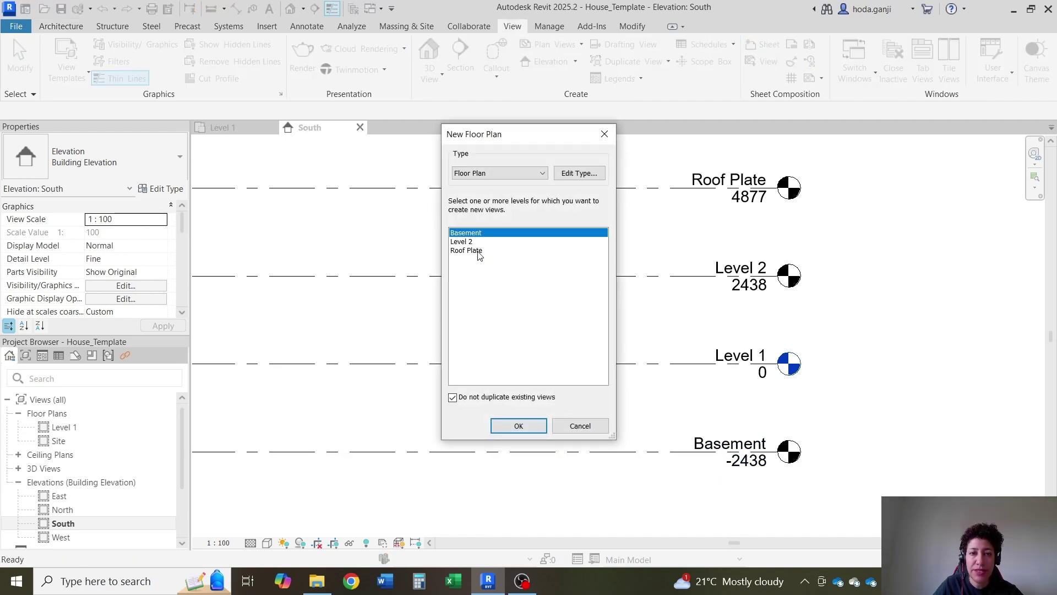
left_click(478, 252, "shift")
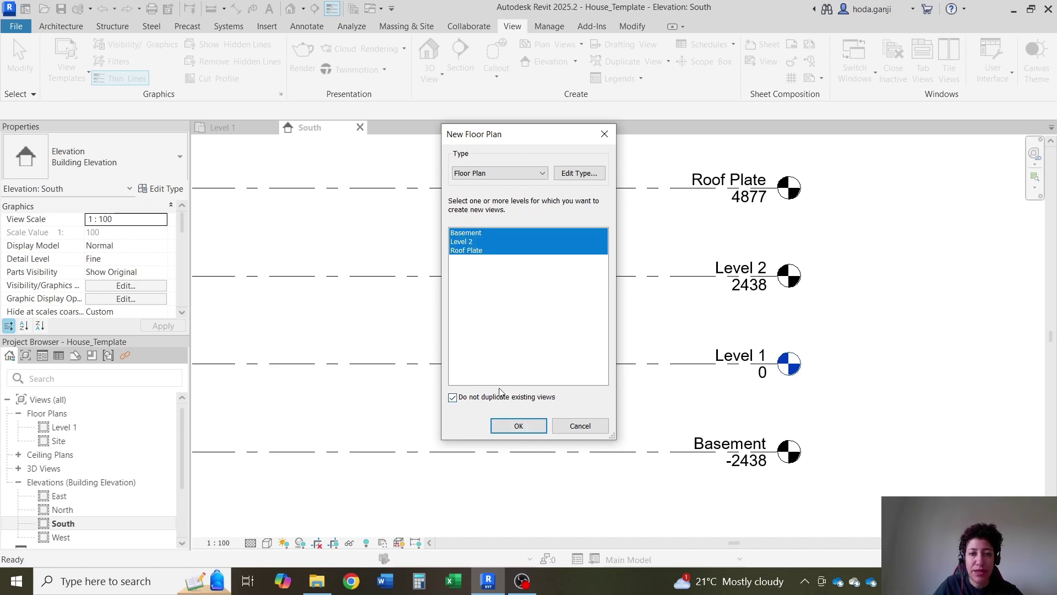
left_click(517, 425)
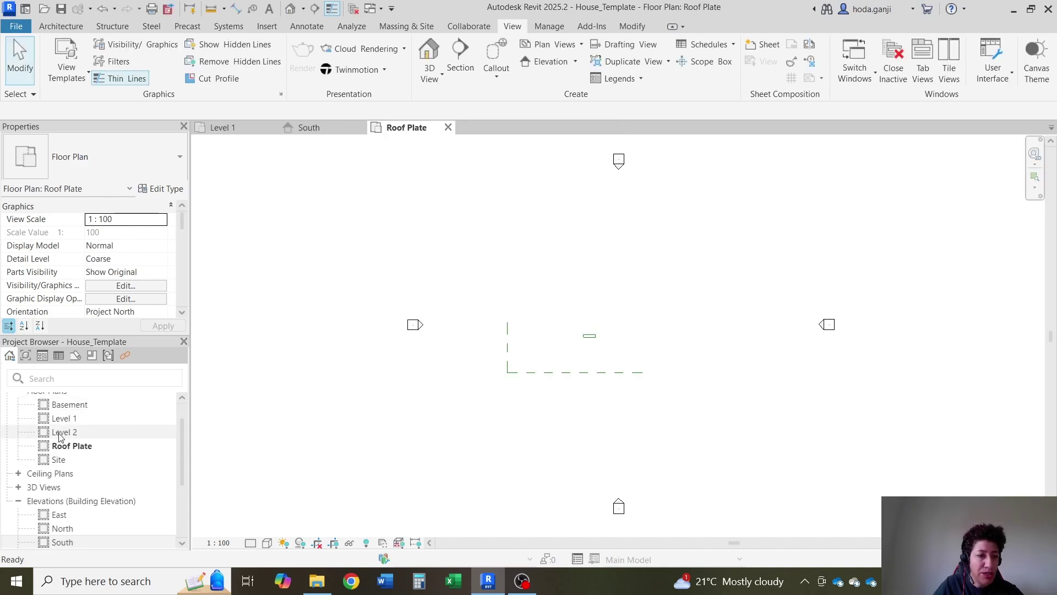
scroll(62, 423, "up", 1)
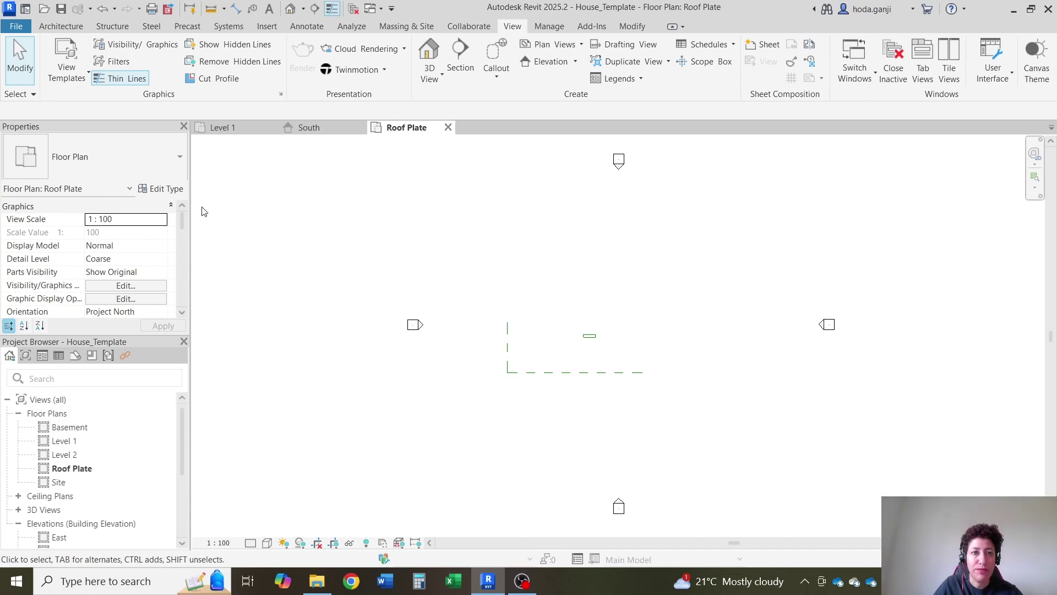
Step: Close all open views except the Level 1 floor plan and reopen the South elevation
left_click(244, 129)
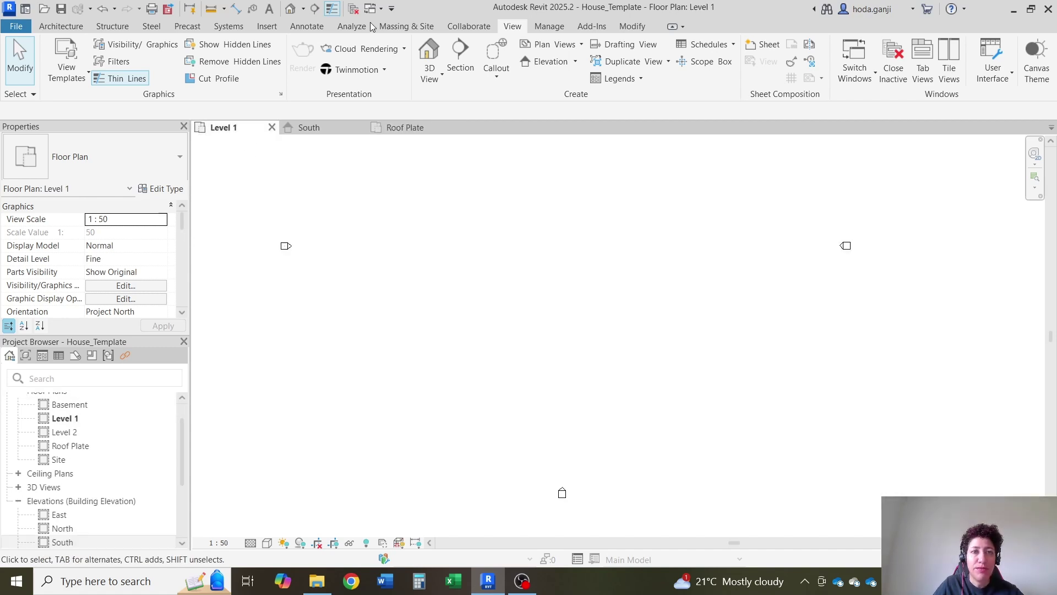
left_click(353, 8)
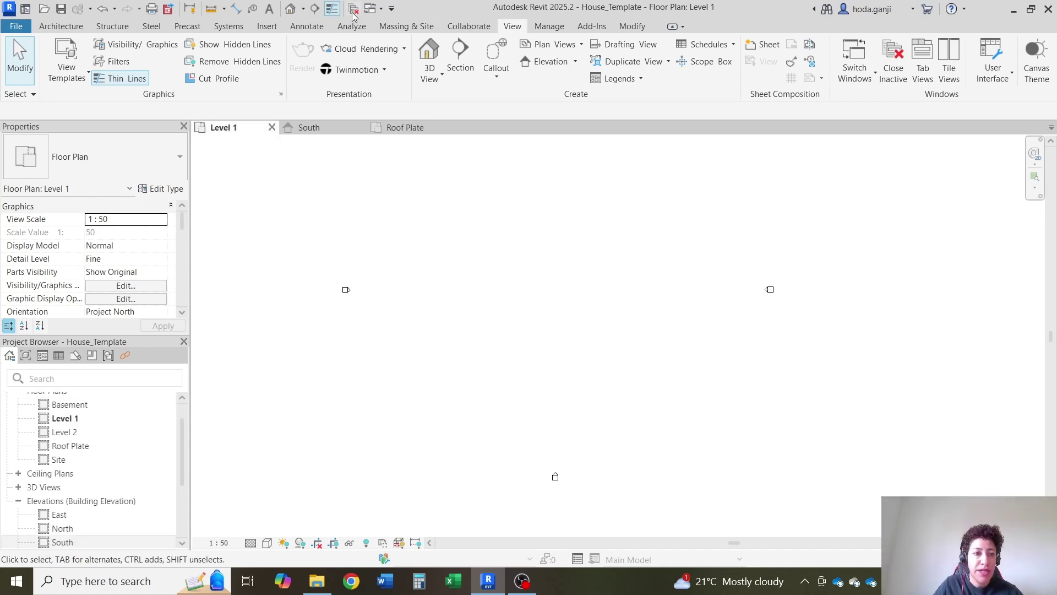
scroll(175, 418, "down", 3)
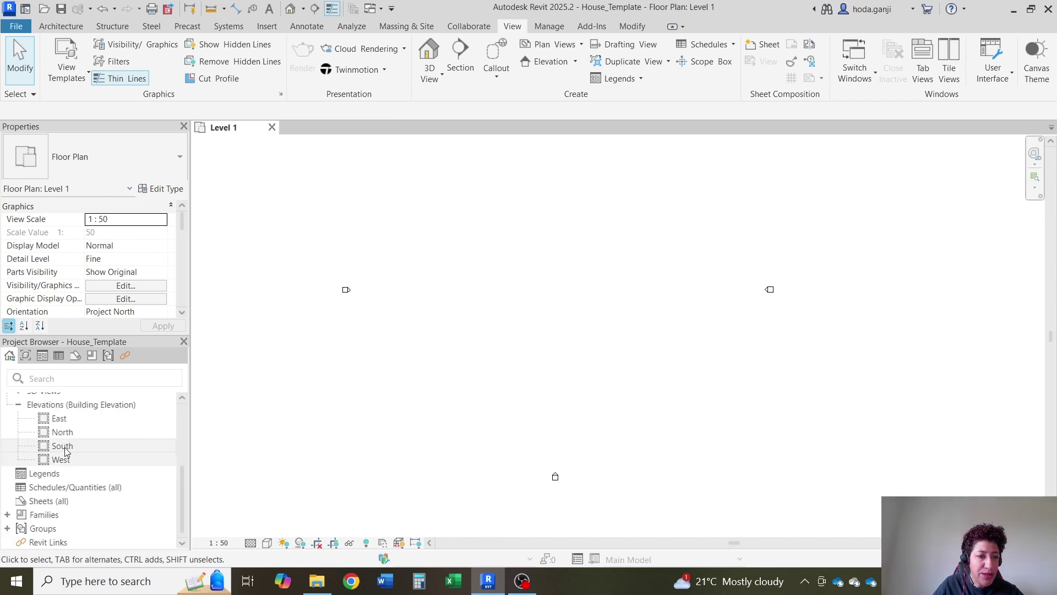
left_click(64, 448)
double_click(65, 448)
scroll(815, 363, "up", 5)
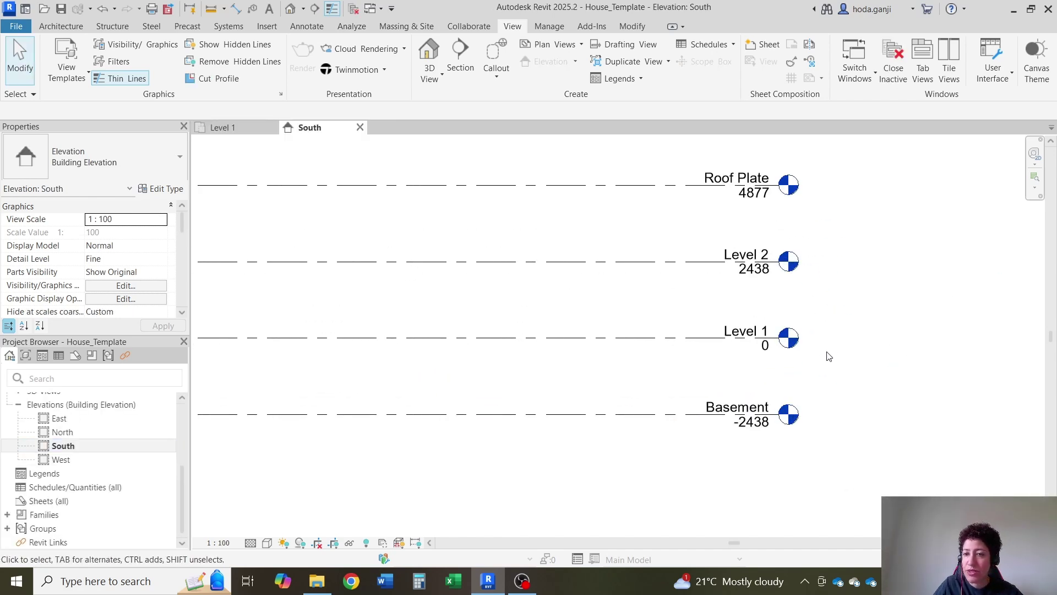
Step: Add a level 400 mm below Level 1 by picking the Level 1 line with that offset
scroll(816, 365, "down", 2)
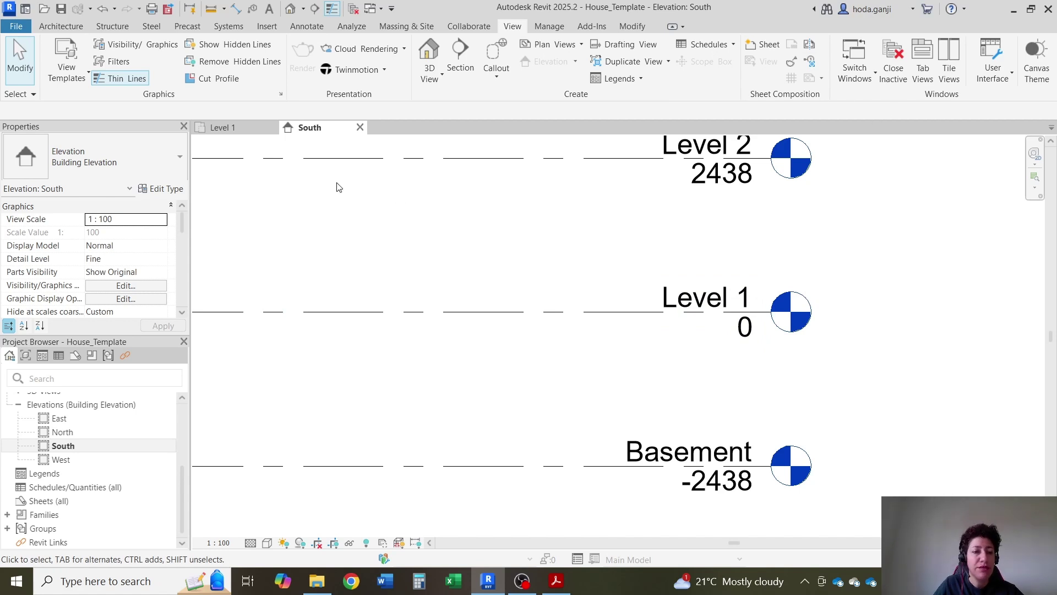
left_click(61, 26)
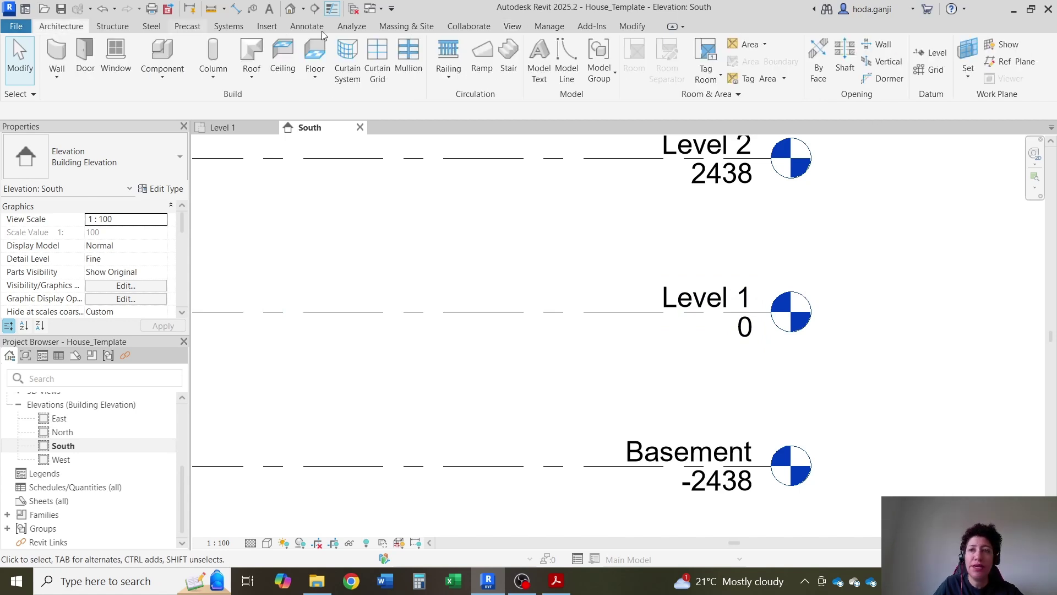
left_click(929, 53)
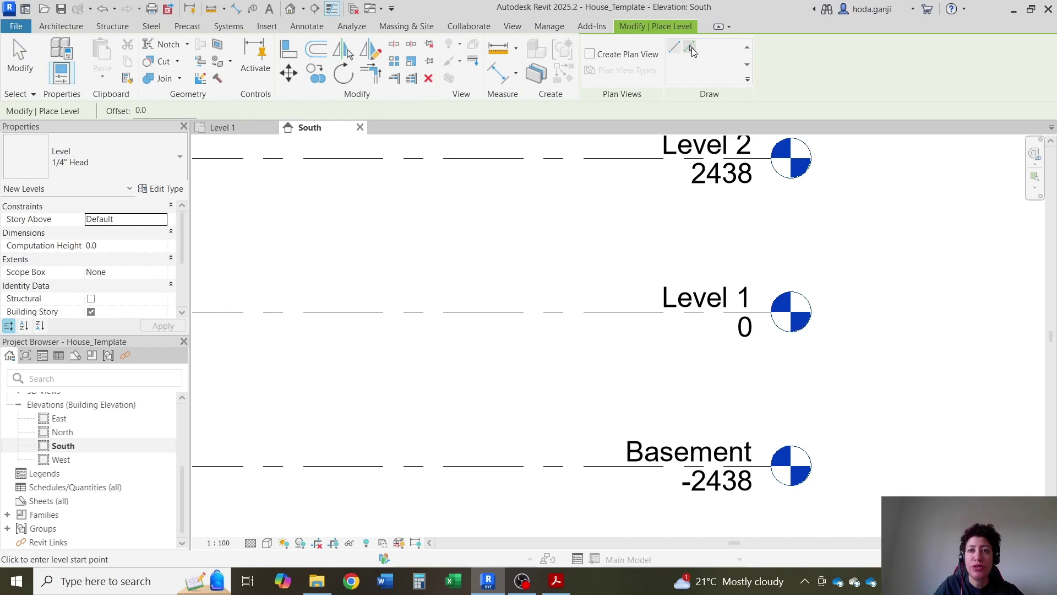
left_click(691, 48)
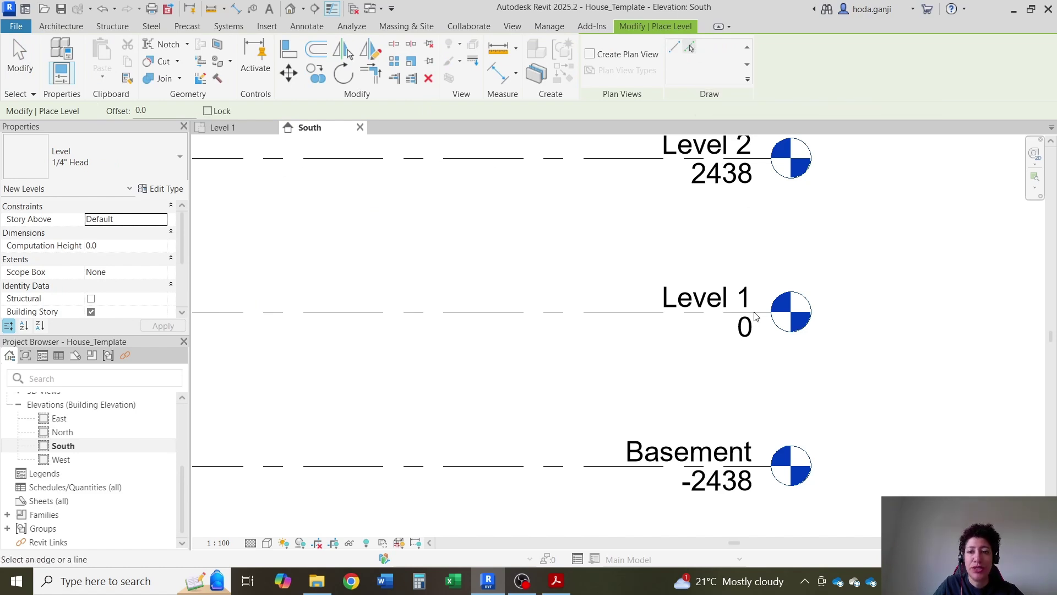
double_click(141, 110)
type("400.0")
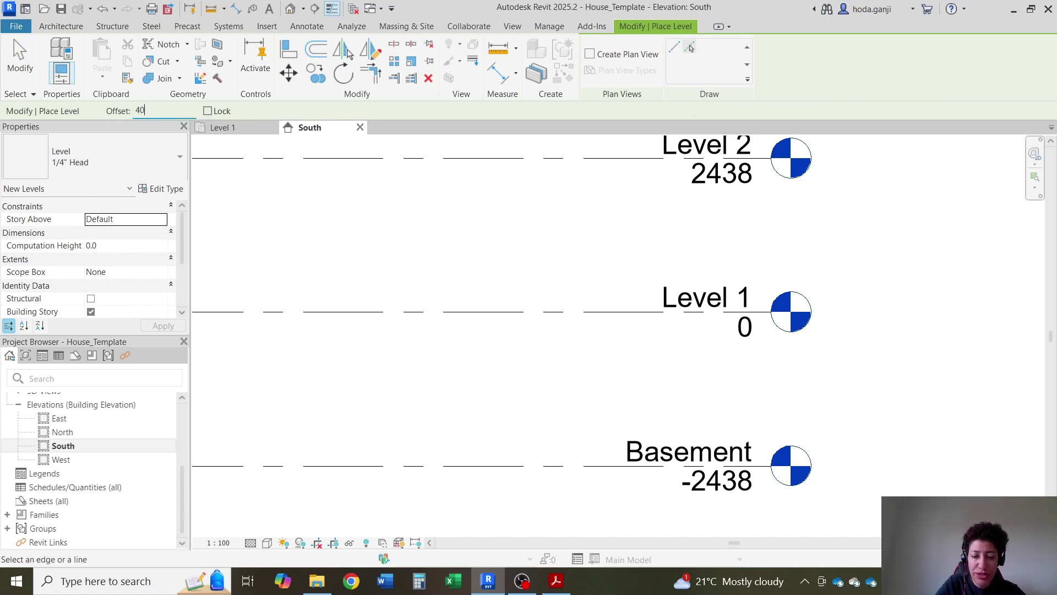
left_click(590, 313)
scroll(796, 380, "up", 2)
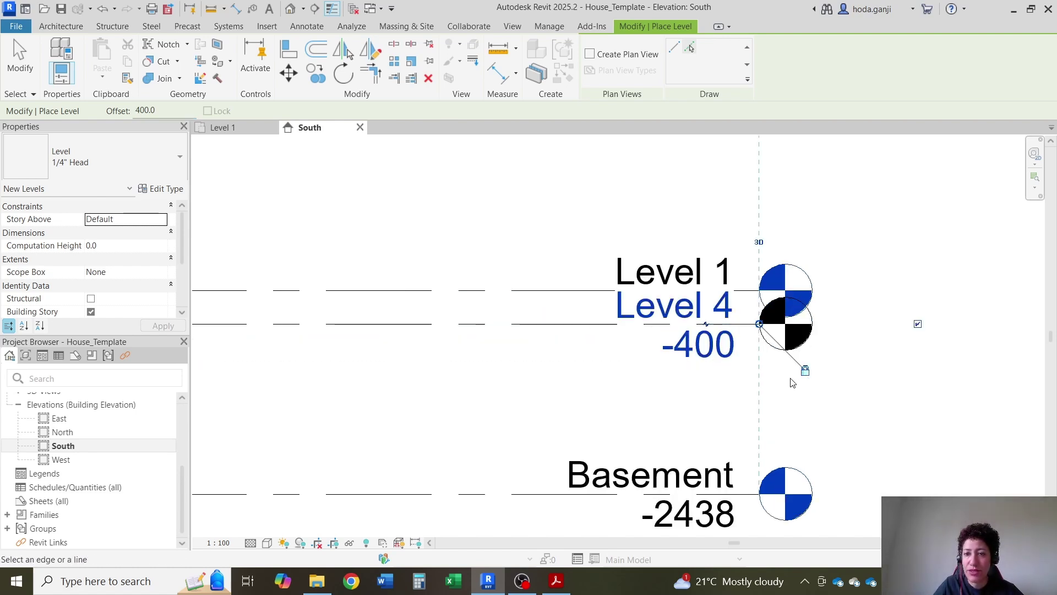
key("Escape")
key("Escape")
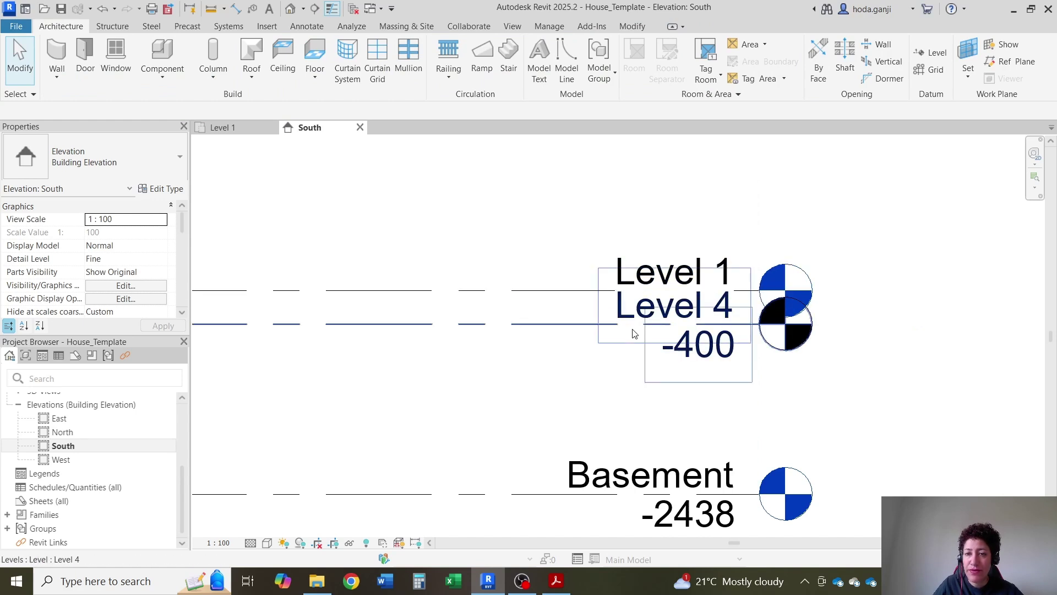
Step: Add an elbow to the -400 level's line so its head sits clear of Level 1
left_click(699, 329)
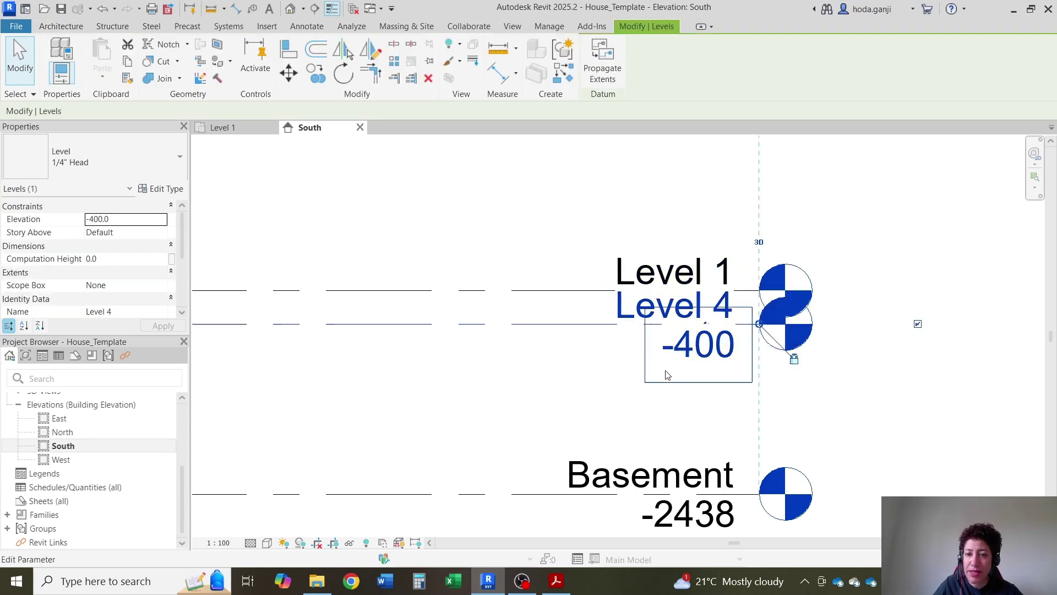
left_click(707, 327)
left_click(923, 390)
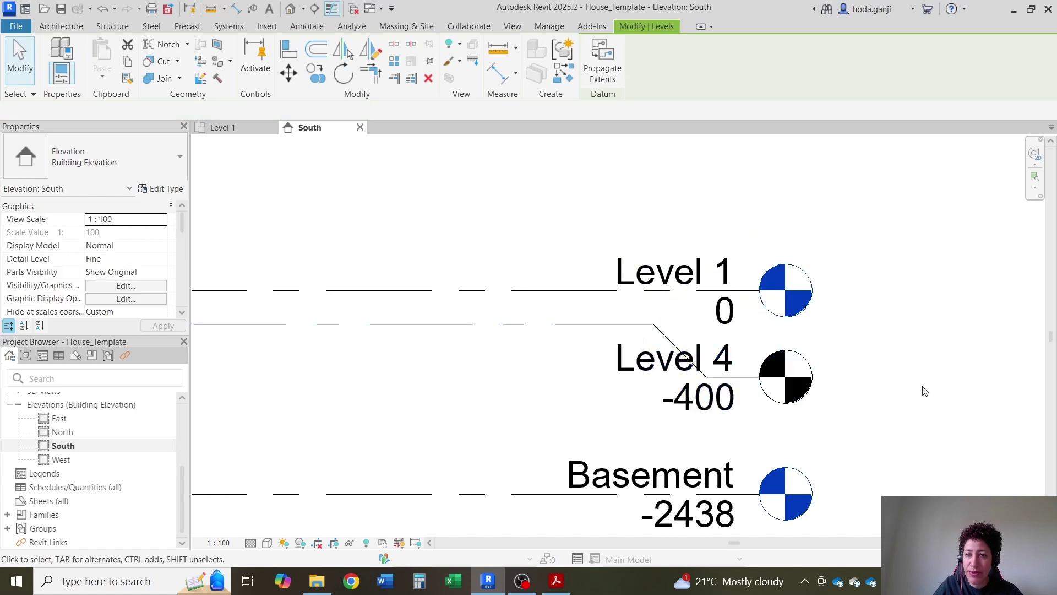
Step: Rename the level at -400 as Garage Level
double_click(668, 368)
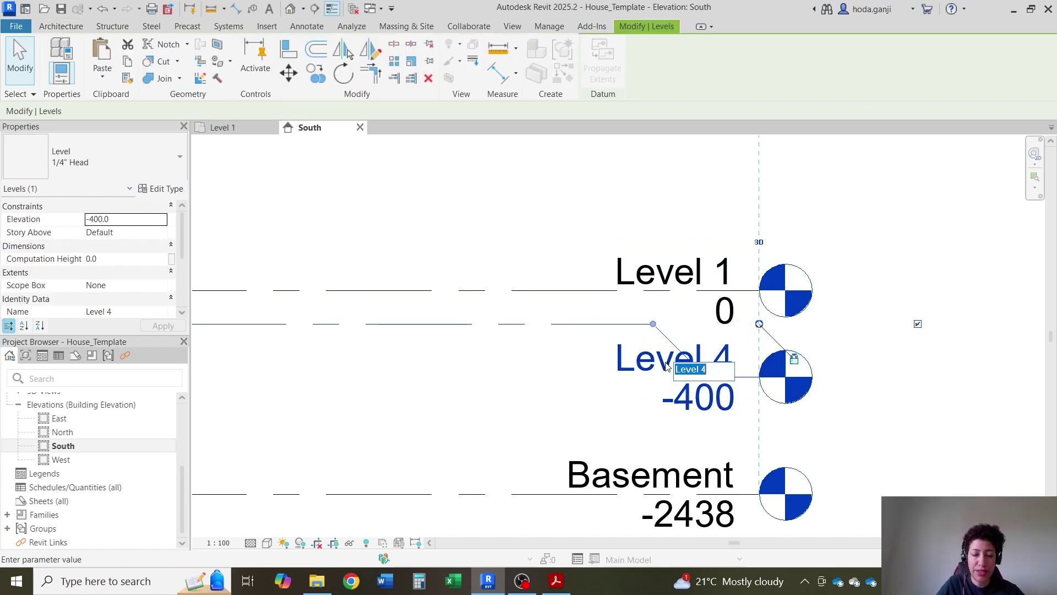
type("Garage Level")
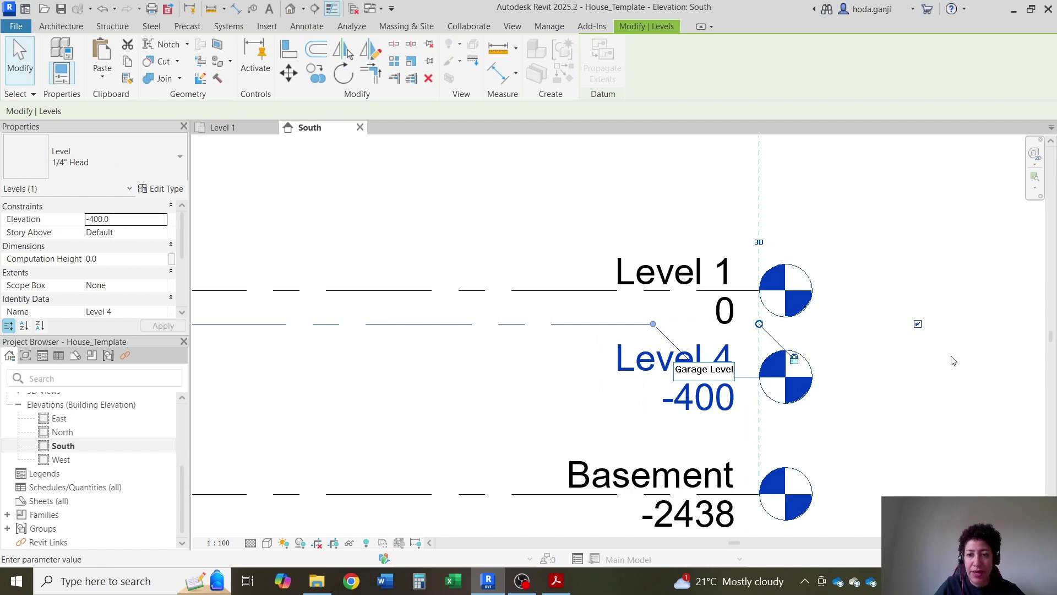
key("Return")
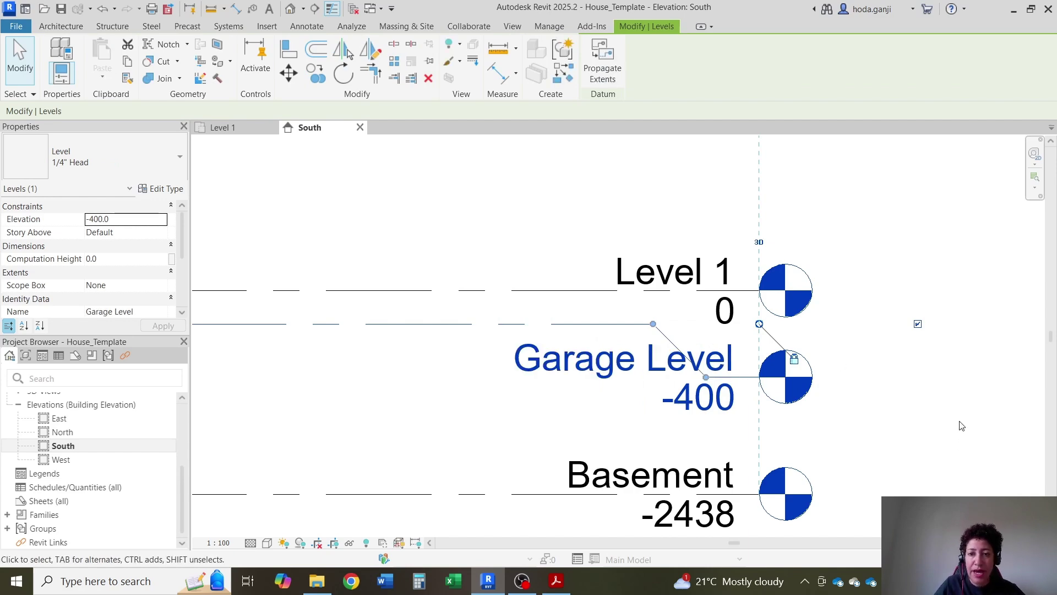
left_click(961, 426)
Step: Create a floor plan view for Garage Level
scroll(961, 426, "down", 3)
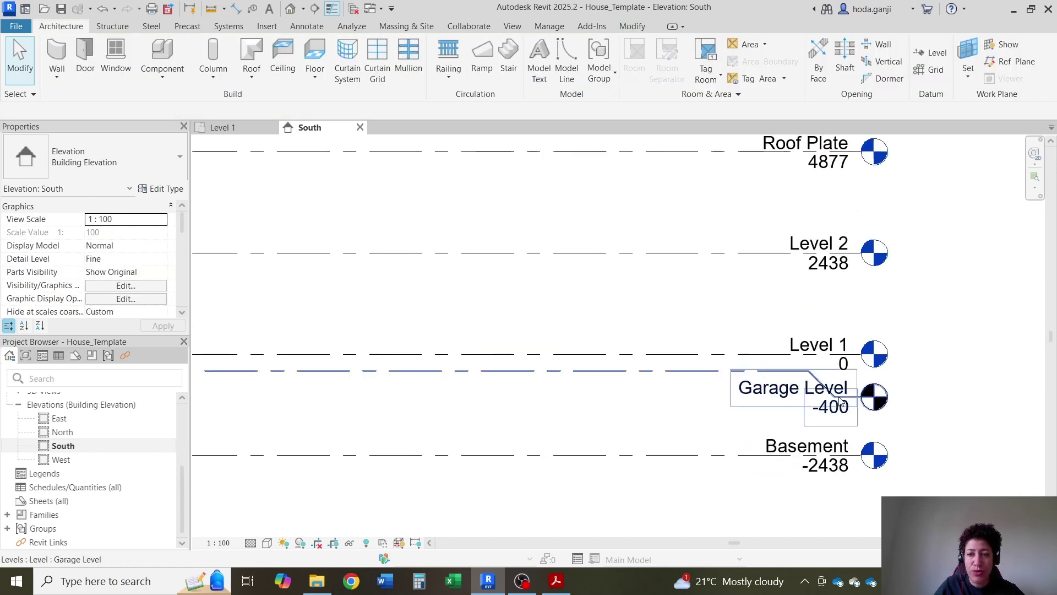
scroll(44, 409, "up", 2)
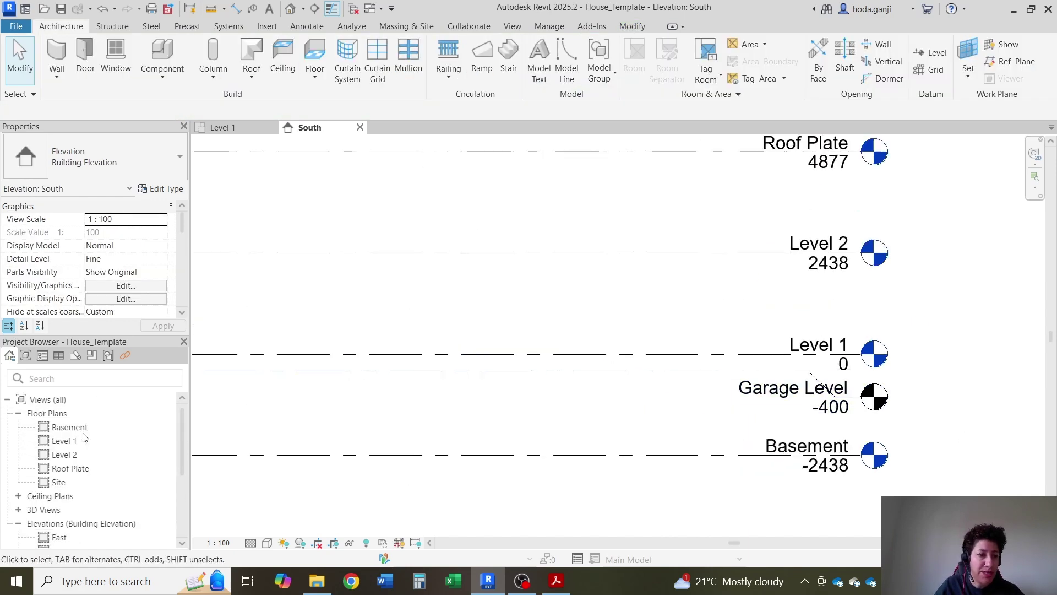
left_click(513, 24)
left_click(576, 44)
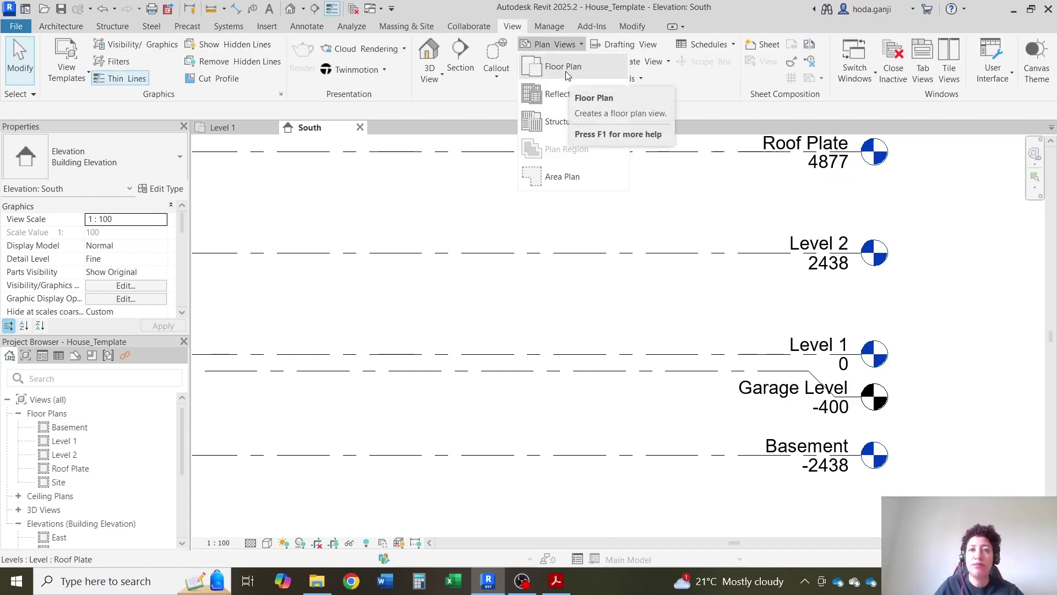
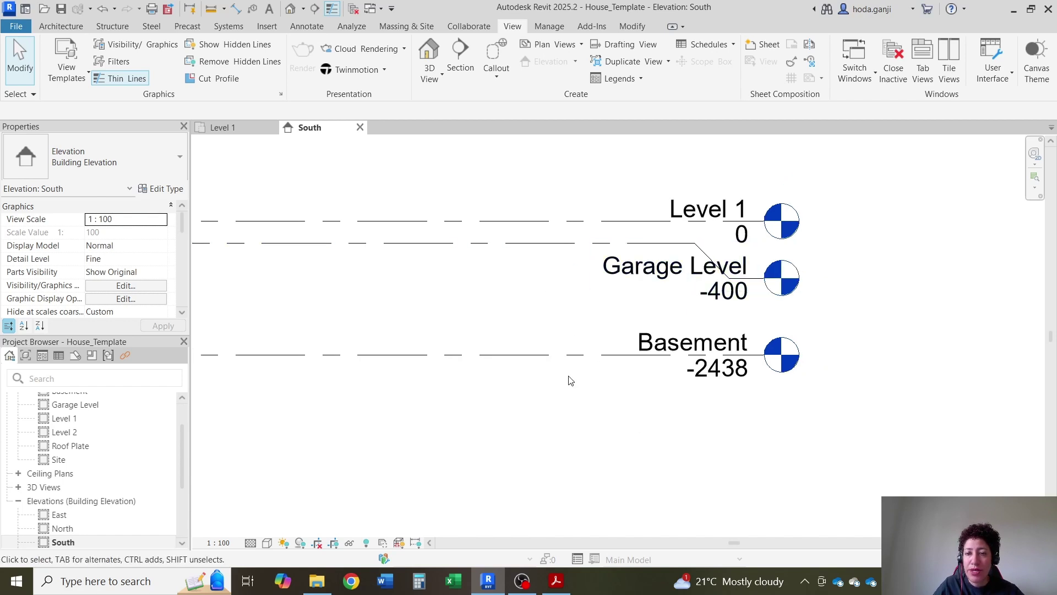
Step: Add a level 3000 mm below Level 1 by picking the Level 1 line with that offset
scroll(724, 451, "up", 1)
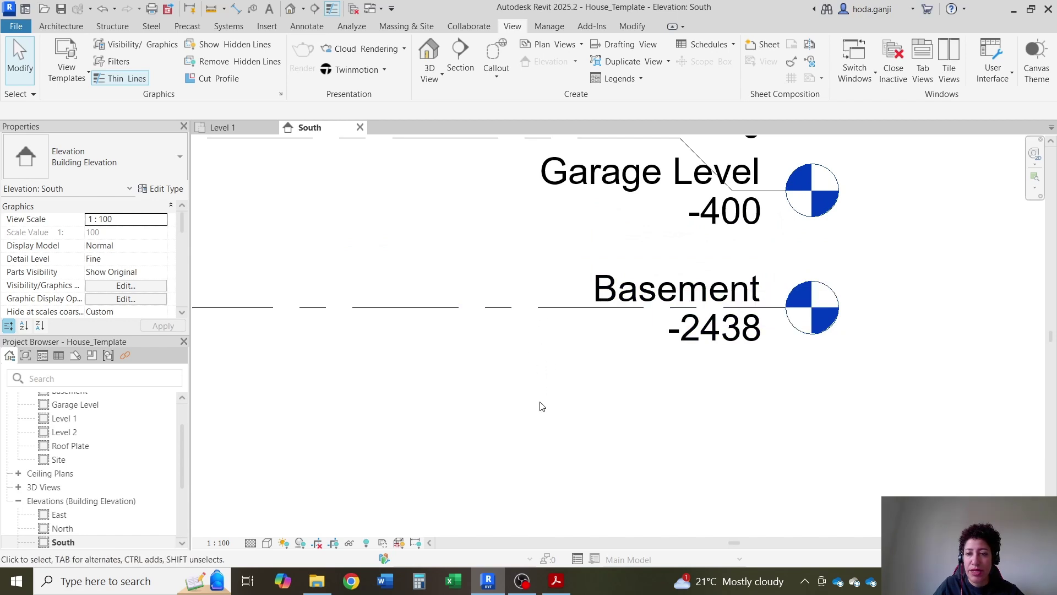
scroll(542, 407, "down", 1)
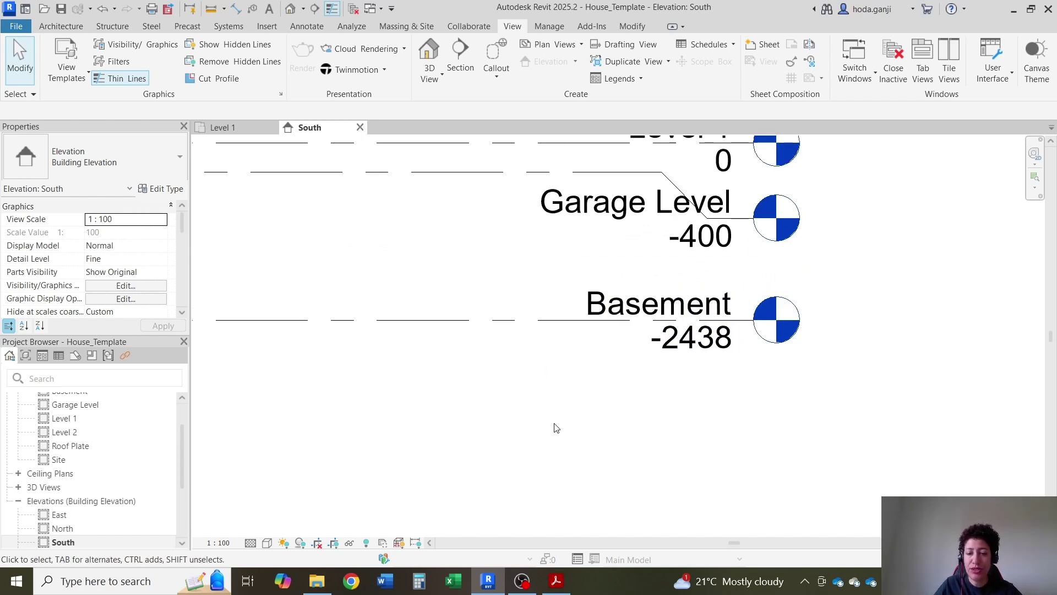
key("l")
key("l")
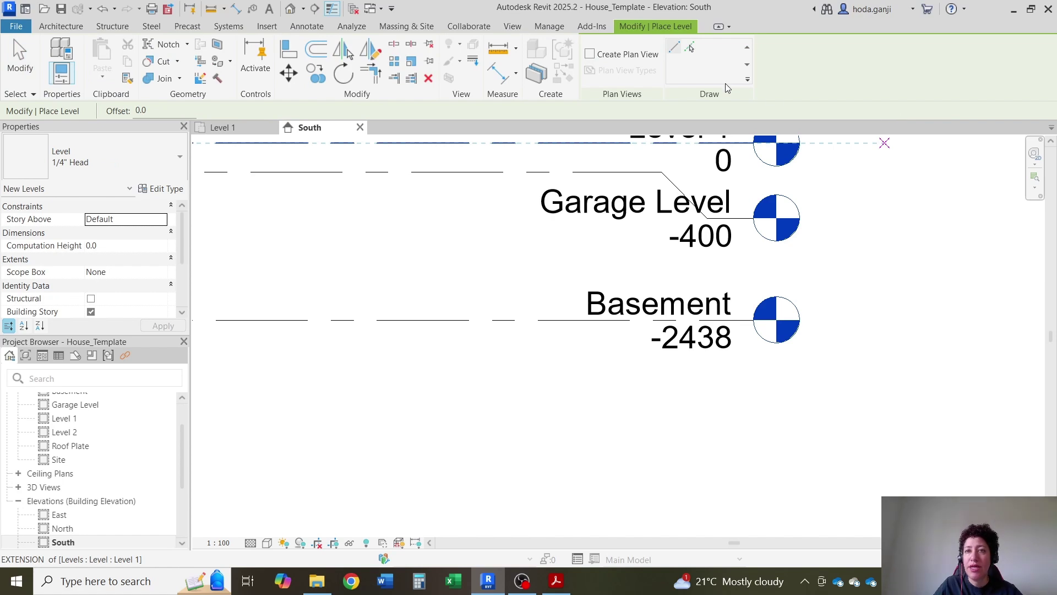
left_click(690, 48)
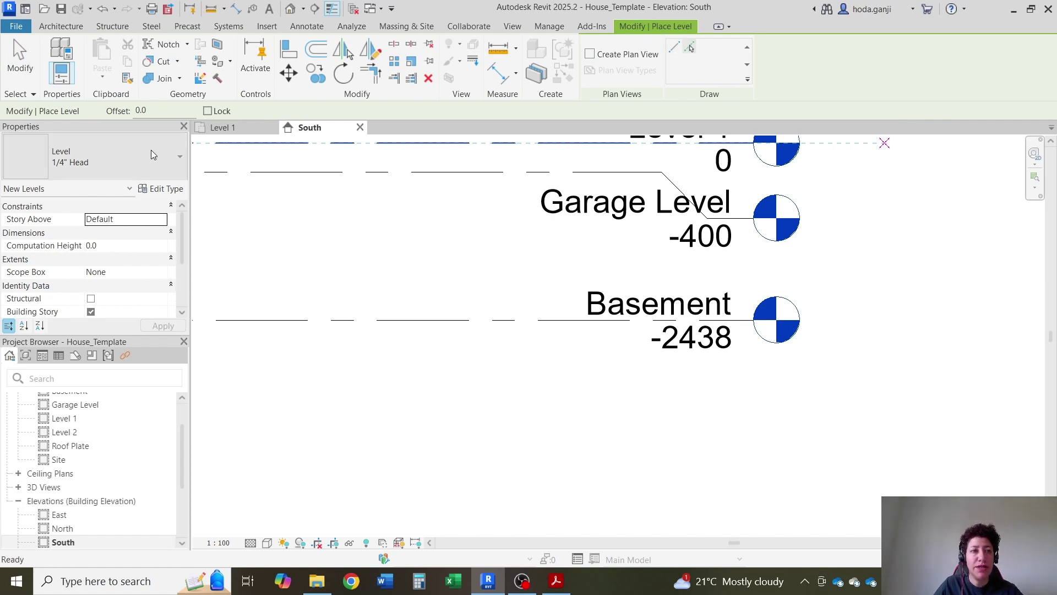
left_click(159, 112)
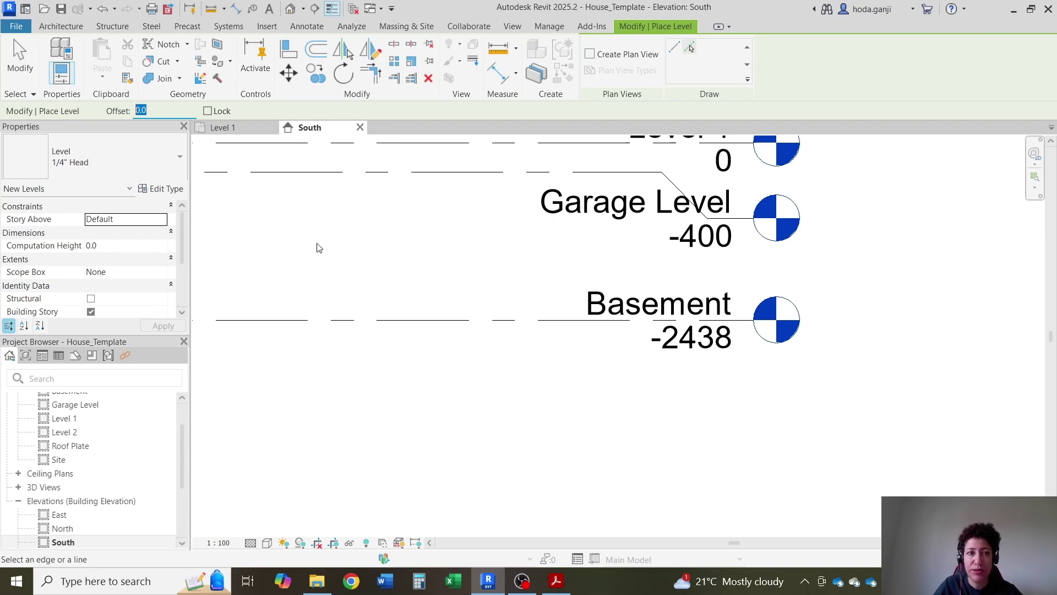
type("3000")
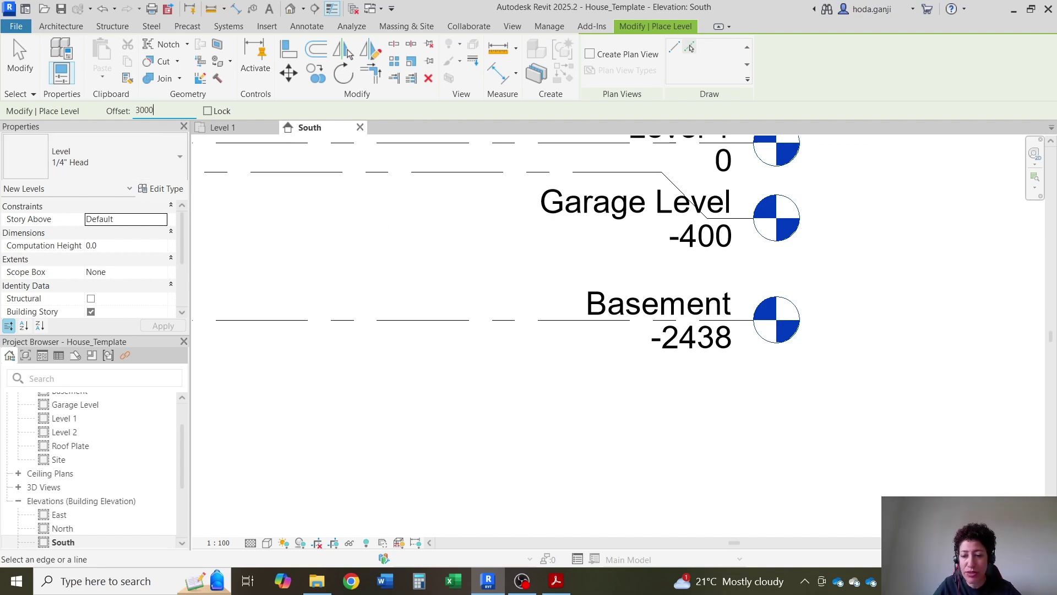
scroll(491, 385, "down", 1)
left_click(464, 207)
scroll(743, 459, "up", 1)
key("Escape")
key("Escape")
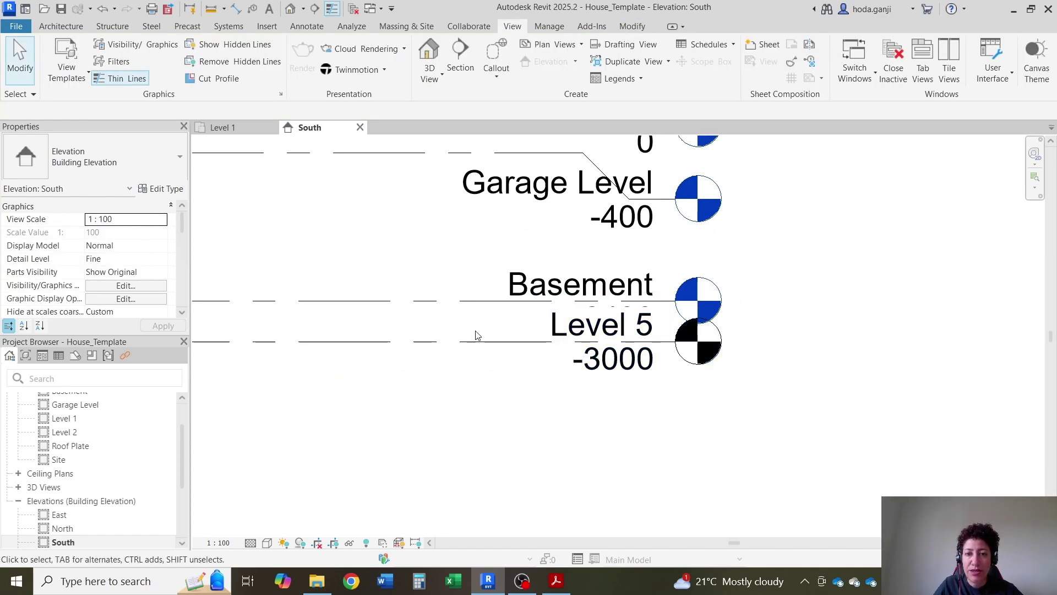
Step: Add an elbow to the -3000 level's line so its head sits clear of Basement
left_click(491, 341)
left_click(629, 340)
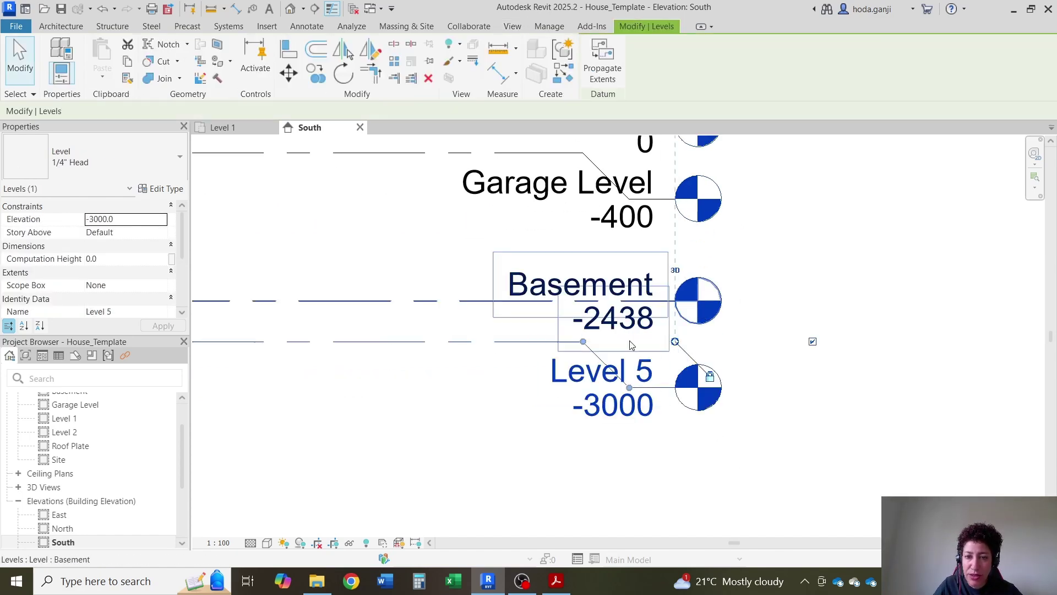
key("Escape")
Step: Rename the level at -3000 as T/O Foundation
double_click(644, 374)
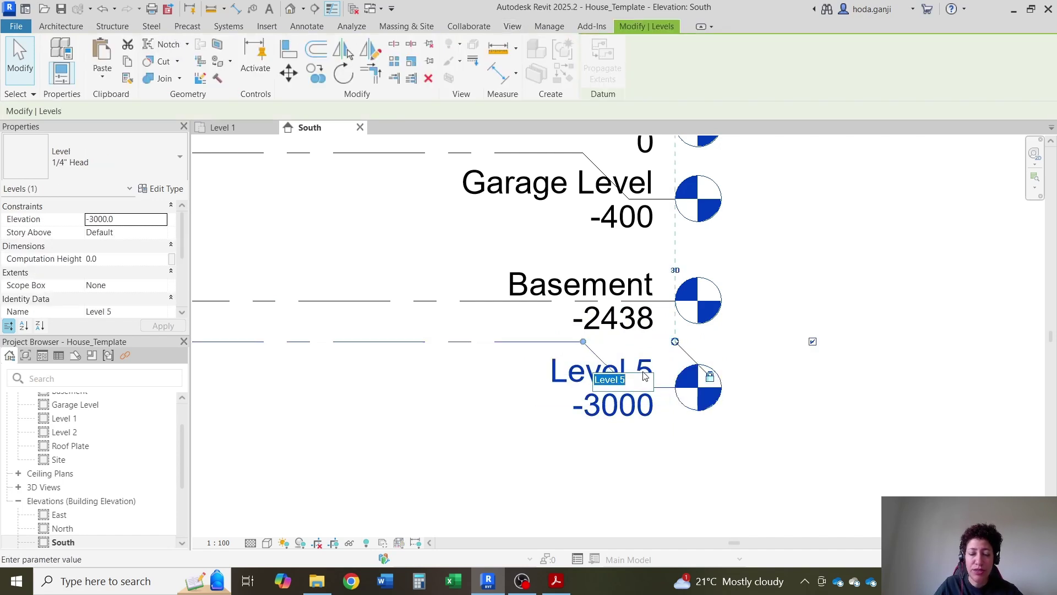
type("T/O")
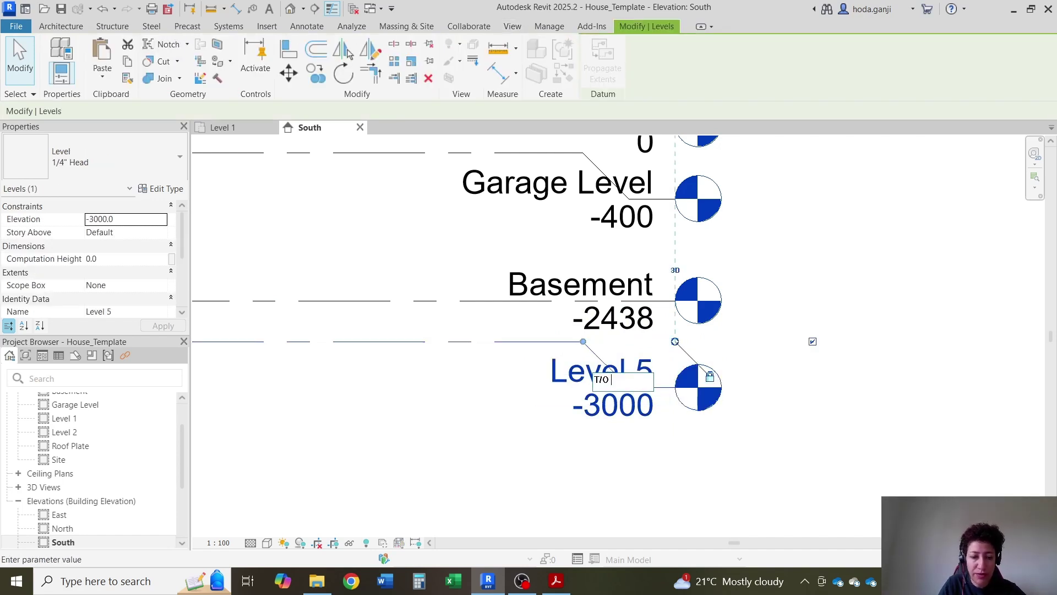
type(" Foundation")
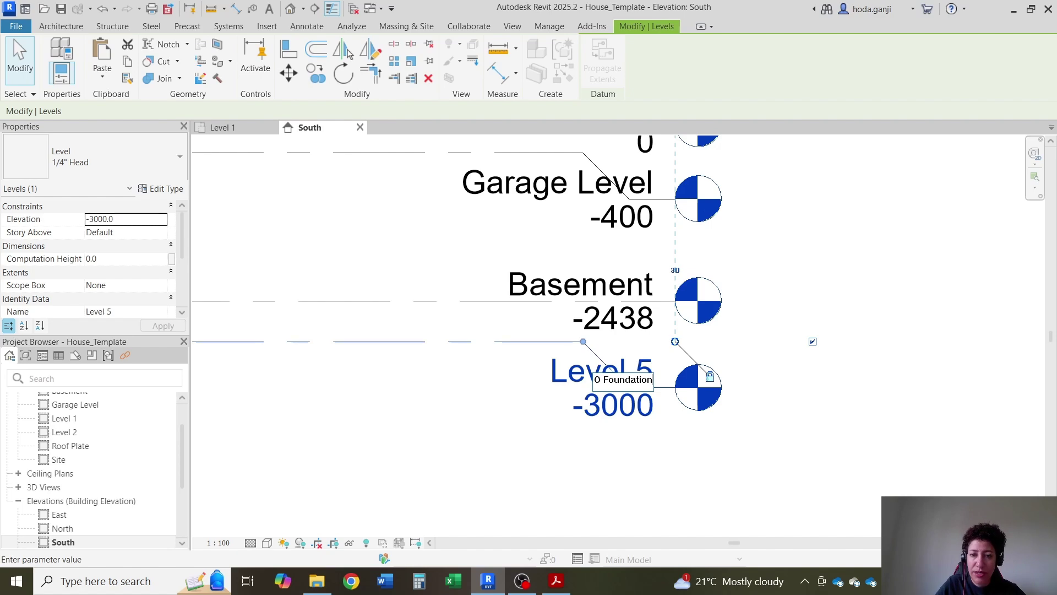
key("Return")
scroll(539, 416, "up", 1)
key("Escape")
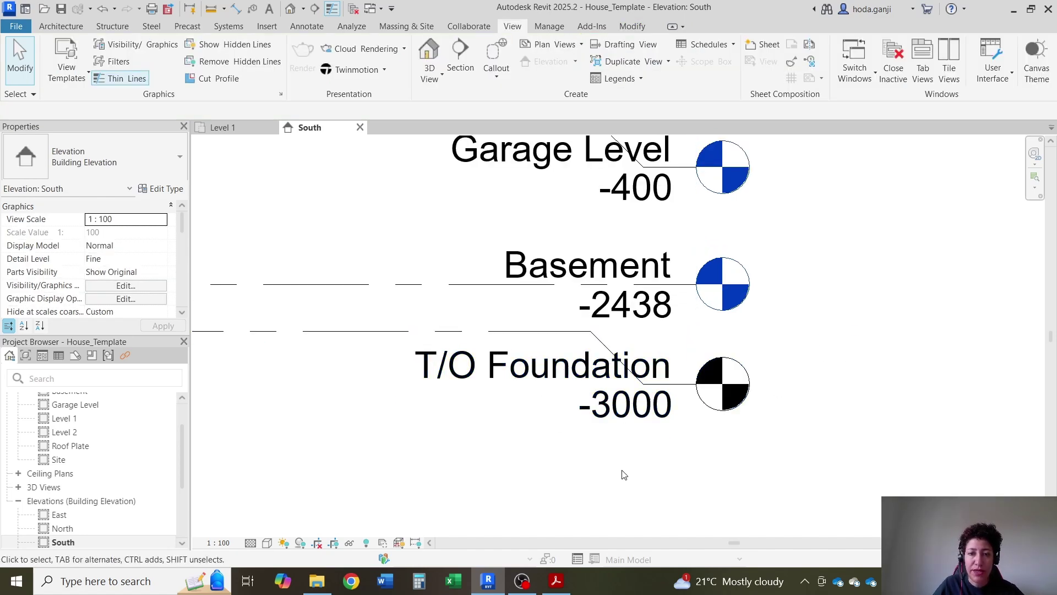
Step: Rename the Roof Plate level as T/O Roof Plate and rename its corresponding views to match
scroll(585, 490, "down", 5)
scroll(626, 259, "up", 5)
double_click(527, 298)
left_click(568, 298)
type("T/O Roof Plat")
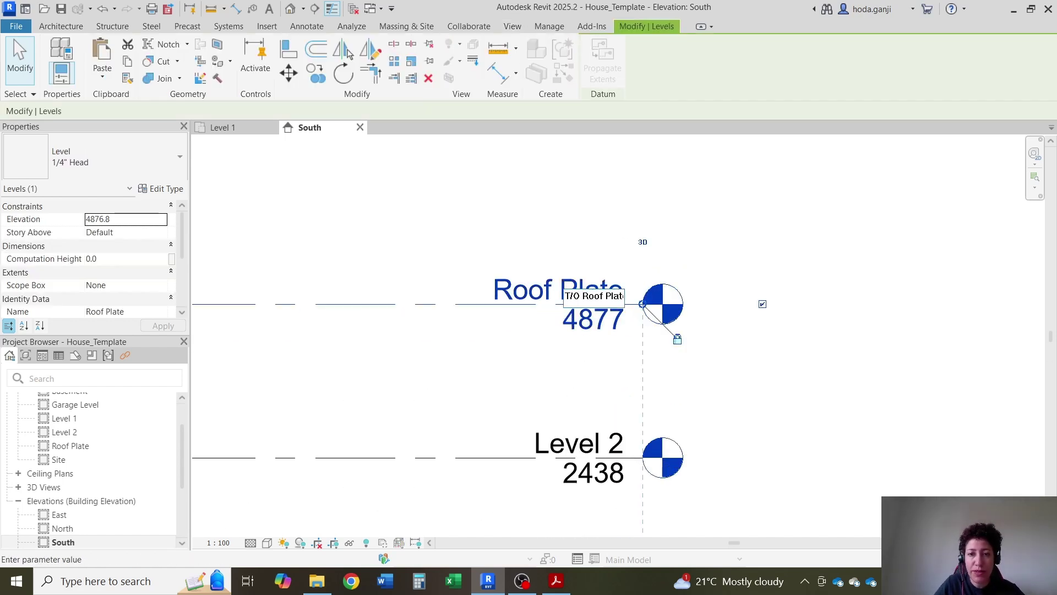
key("Return")
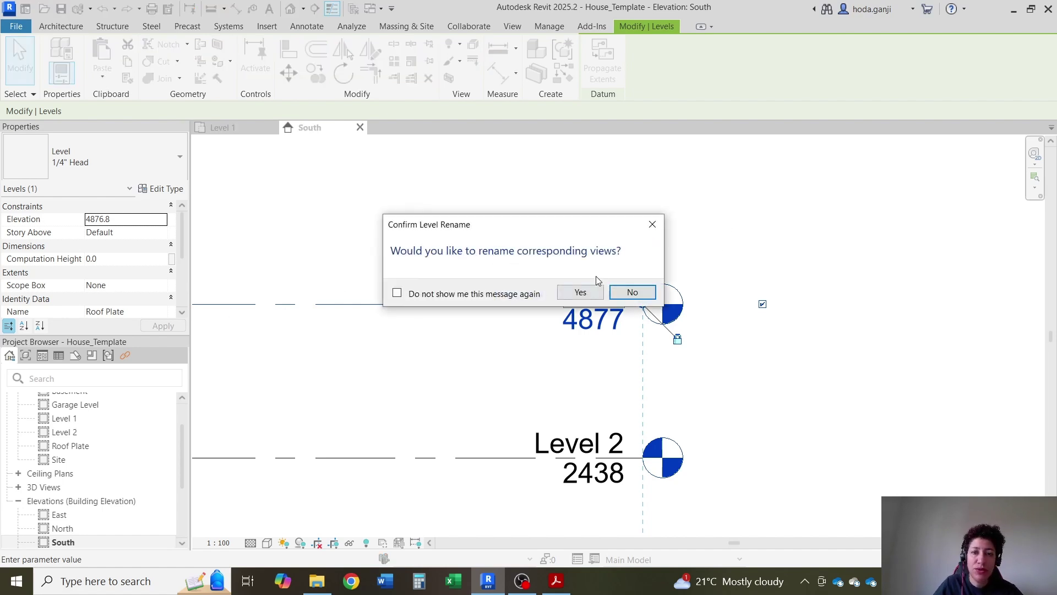
left_click(580, 292)
scroll(85, 477, "up", 1)
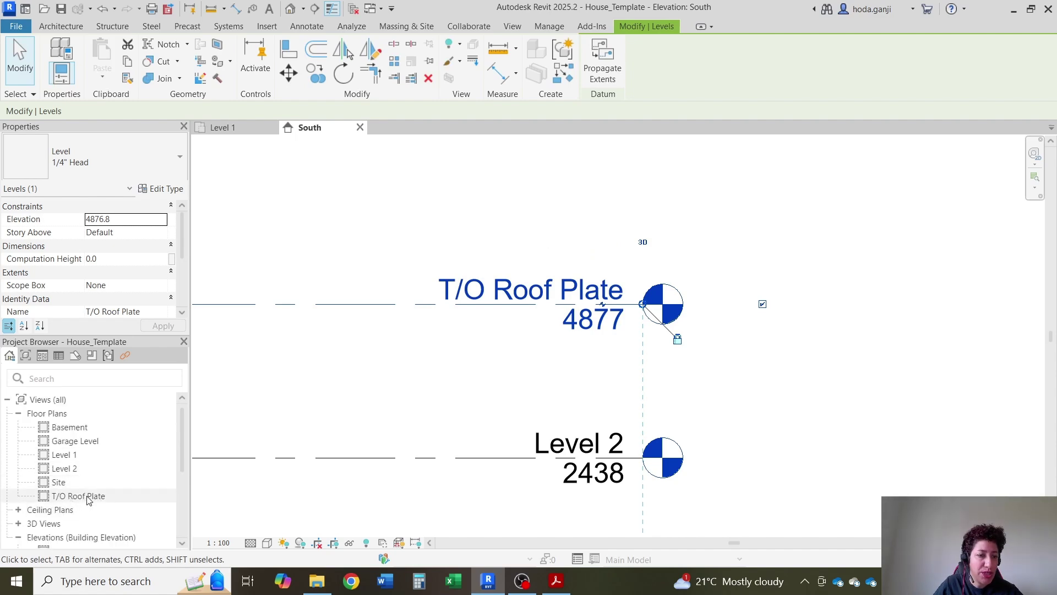
left_click(852, 406)
scroll(835, 200, "down", 2)
scroll(826, 332, "up", 1)
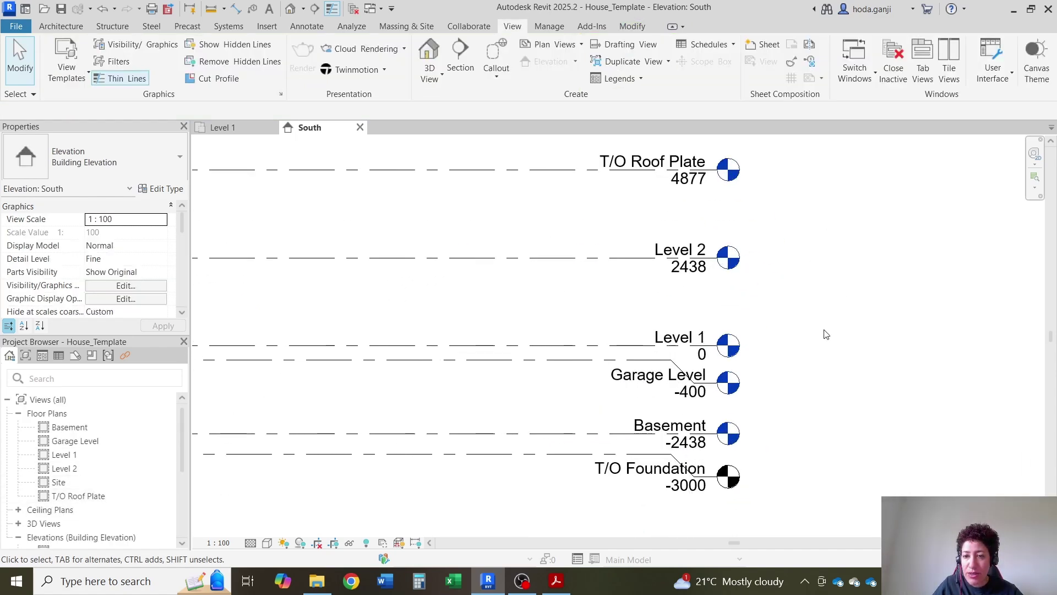
Step: Create a floor plan view for T/O Foundation, and close it to return to the South elevation
scroll(641, 303, "up", 1)
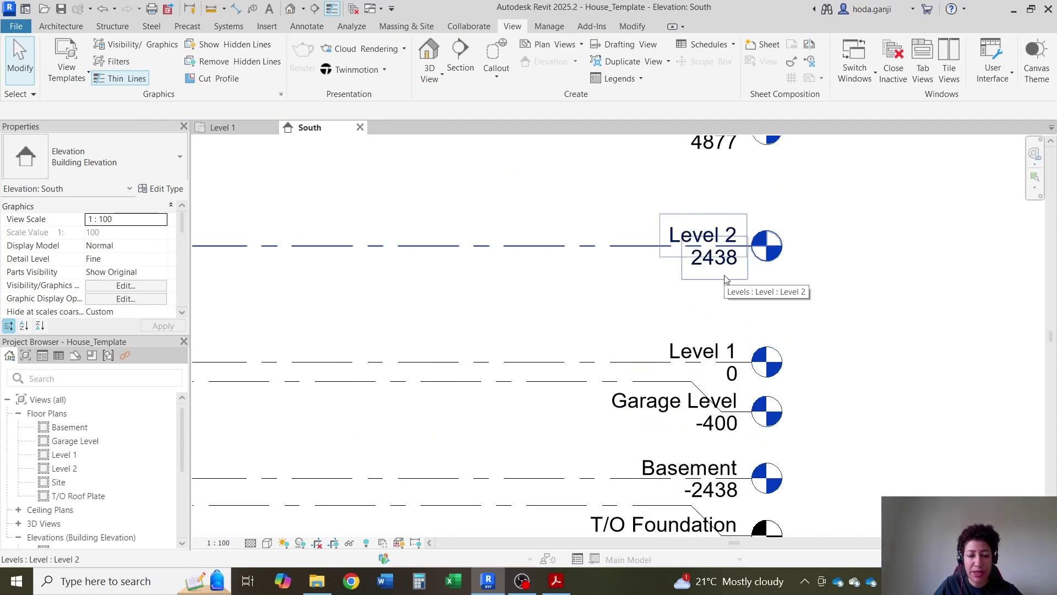
scroll(608, 365, "down", 1)
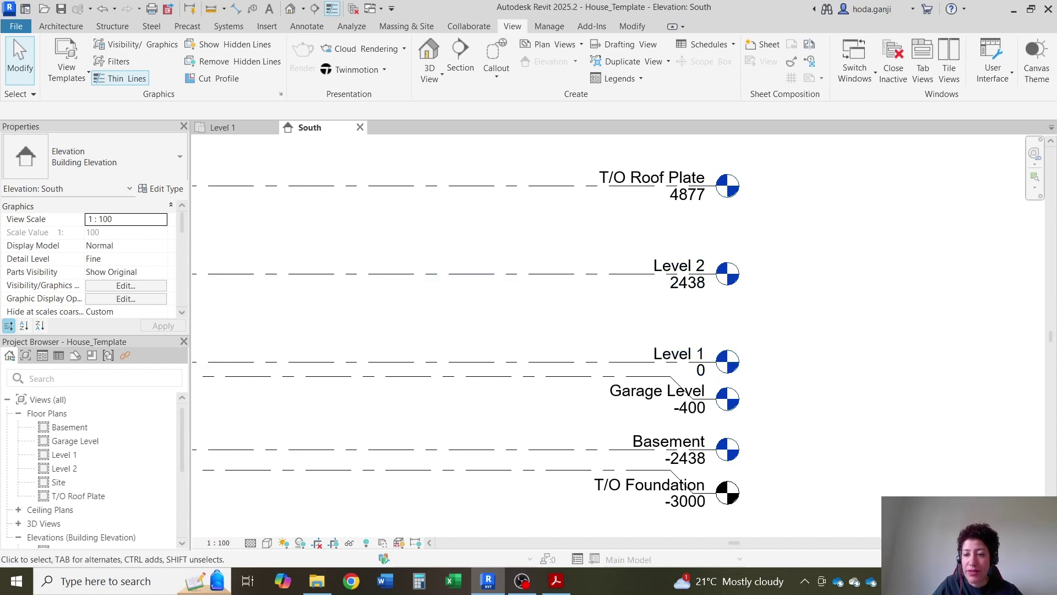
scroll(668, 441, "up", 2)
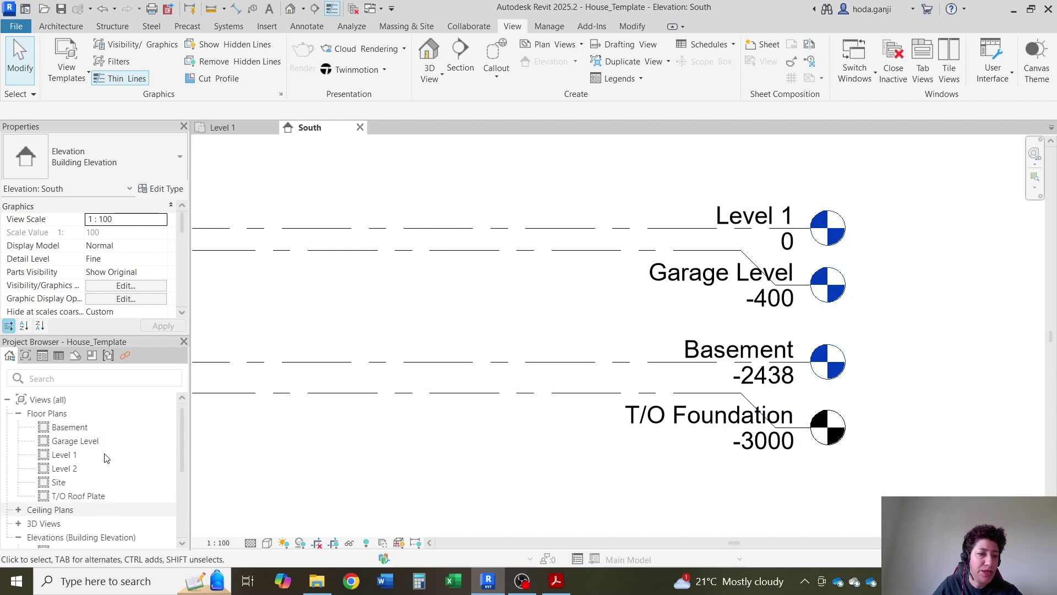
left_click(552, 44)
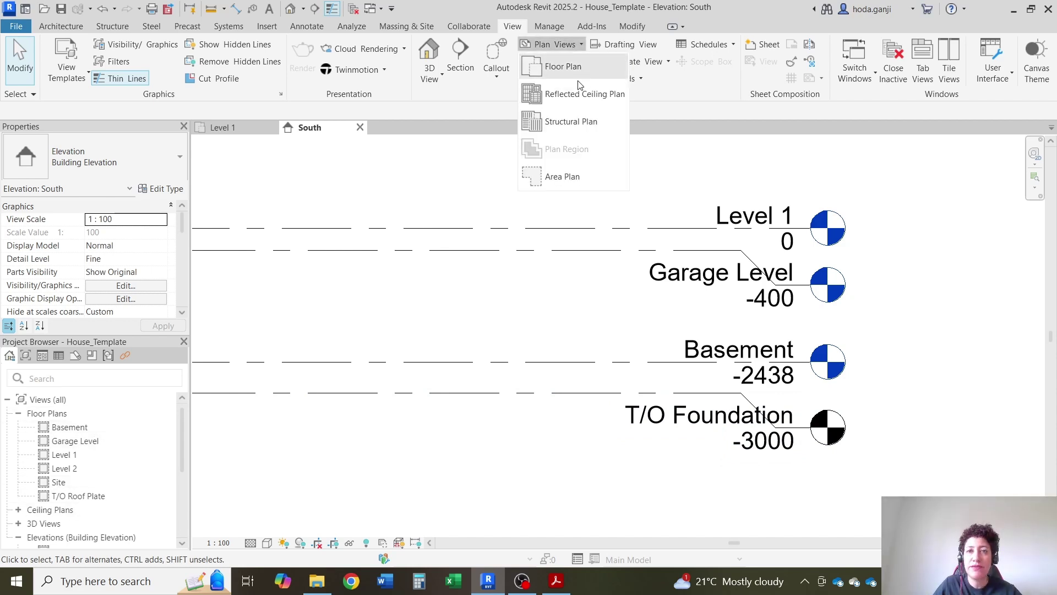
left_click(569, 66)
left_click(510, 429)
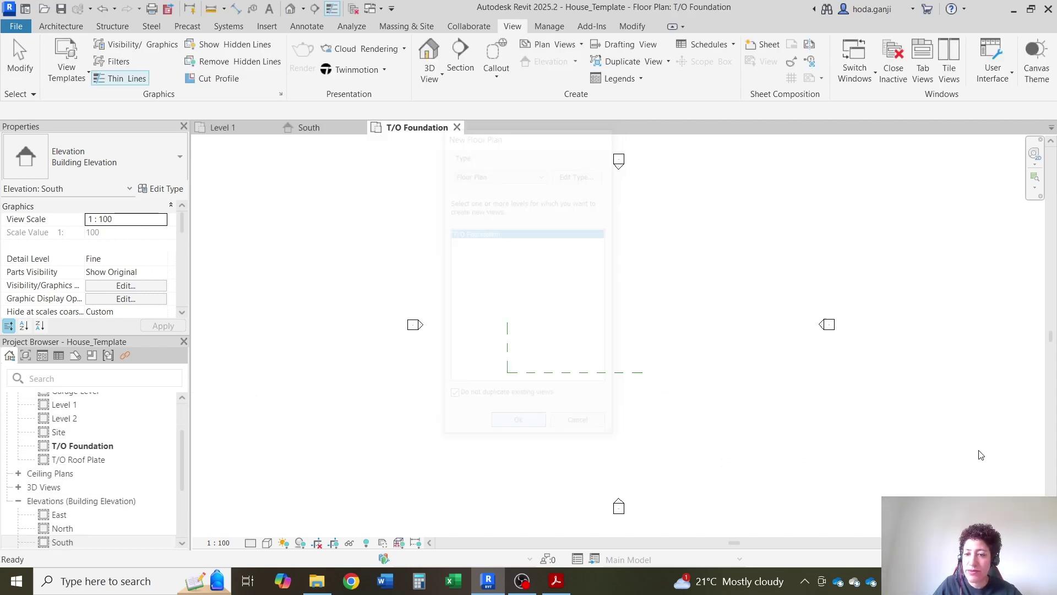
left_click(456, 128)
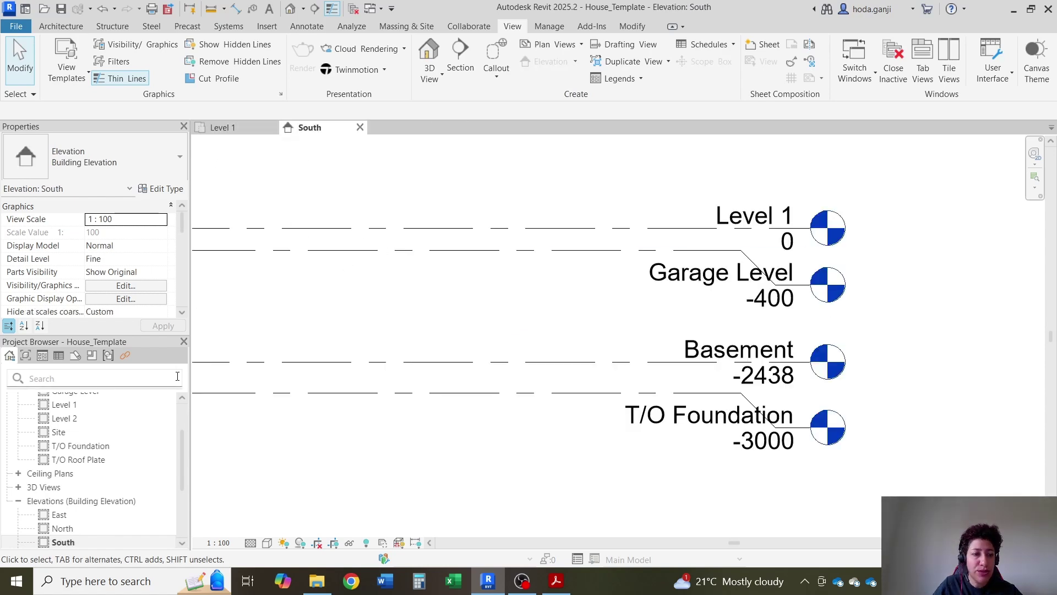
Step: Open the Level 1 floor plan and bring its elevation markers into view
left_click(223, 127)
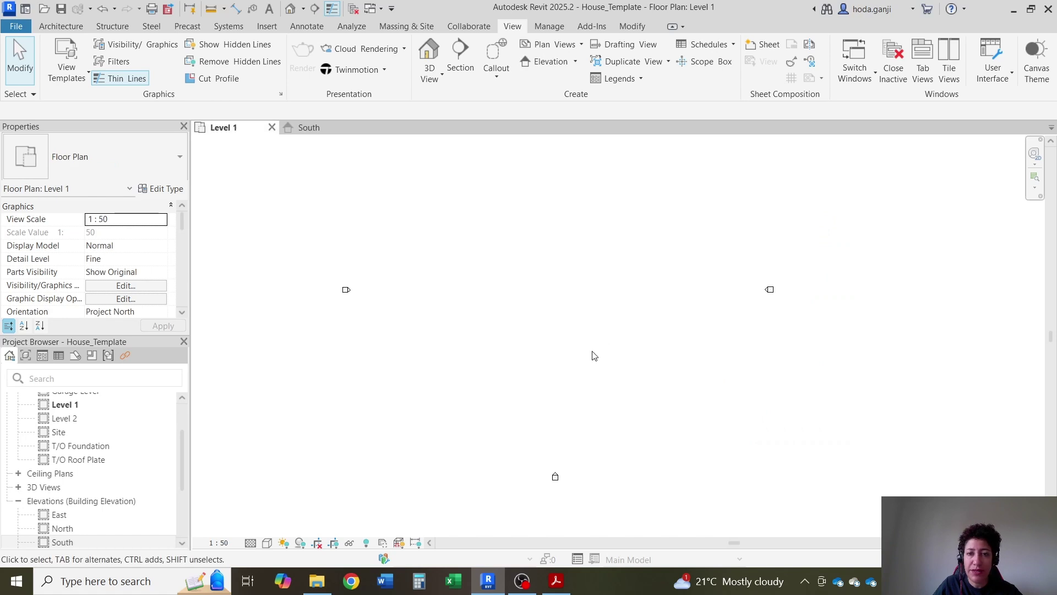
scroll(642, 242, "up", 2)
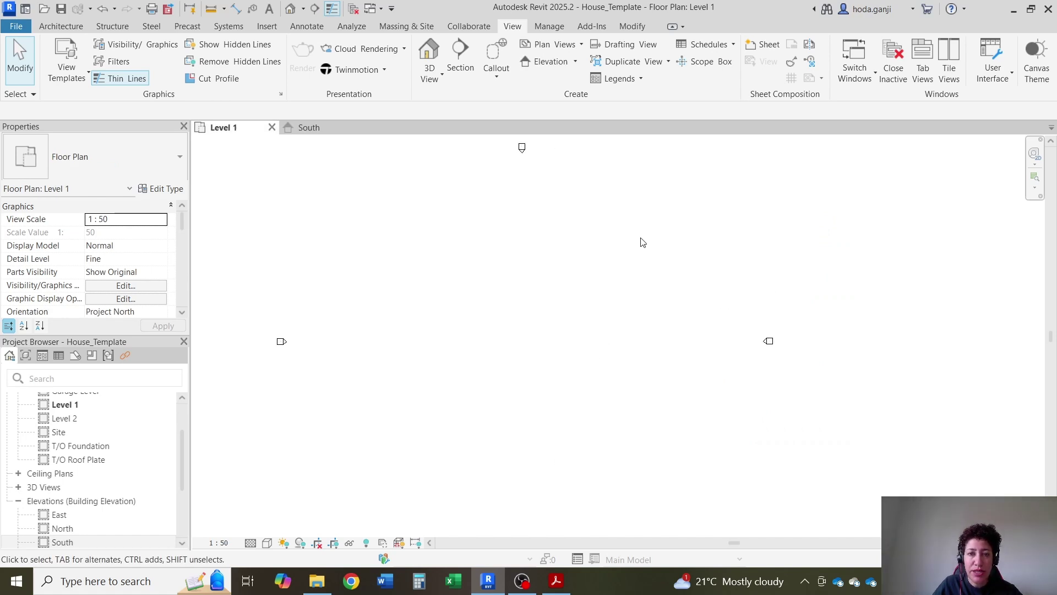
scroll(642, 242, "down", 1)
scroll(544, 382, "up", 1)
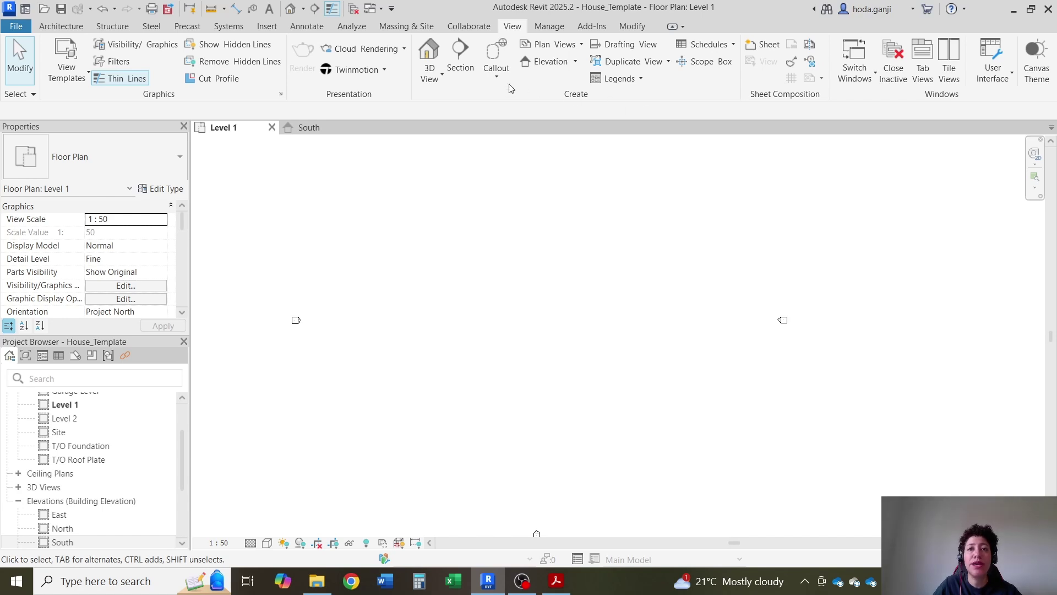
Step: Import Level 1.dwg from the DWGs folder into the Level 1 floor plan with Black and White colors and Auto - Origin to Internal Origin positioning
left_click(267, 26)
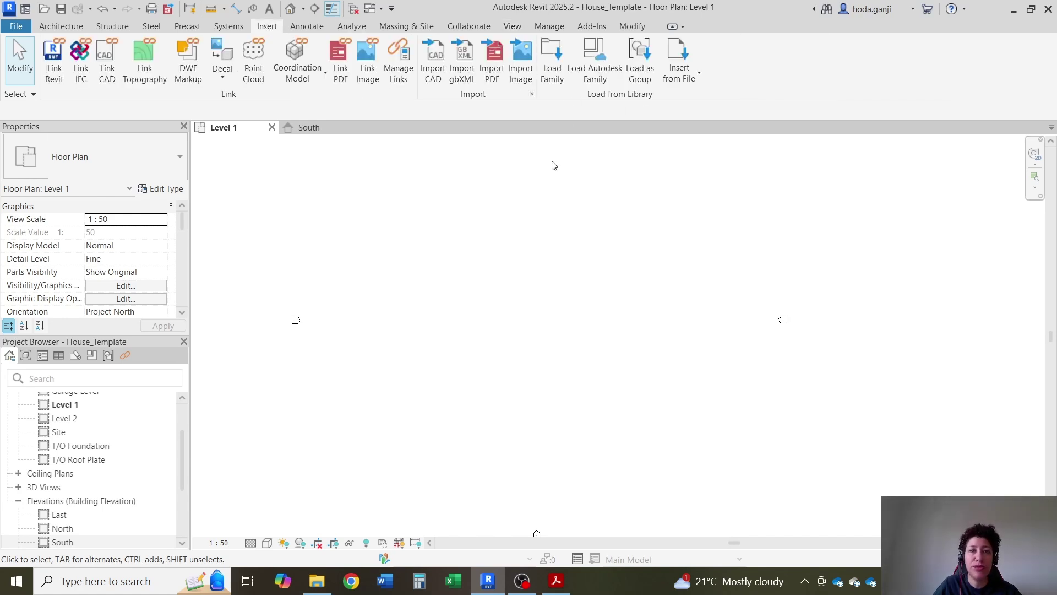
left_click(436, 53)
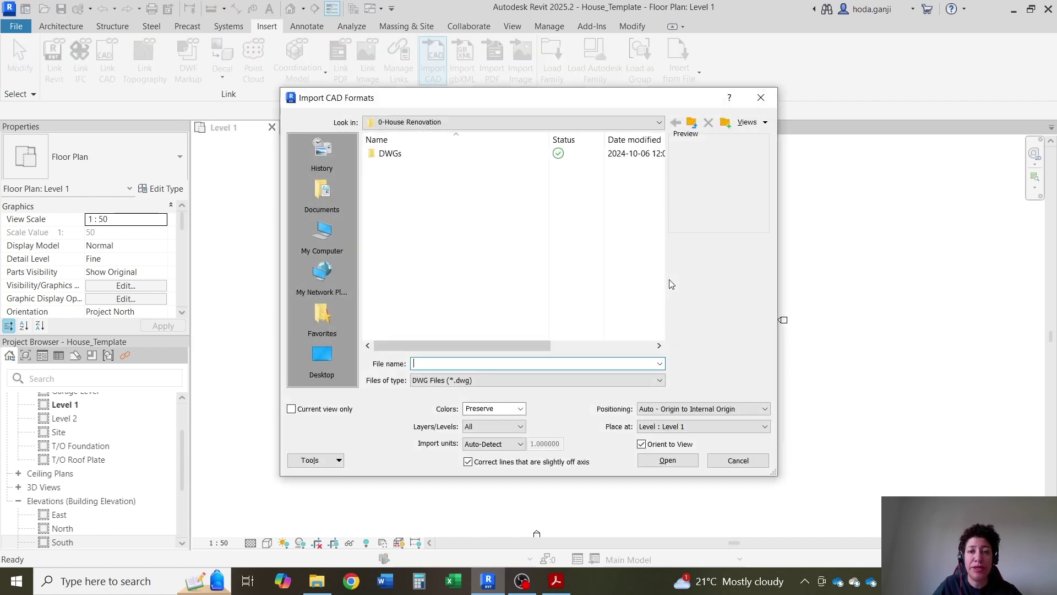
double_click(407, 153)
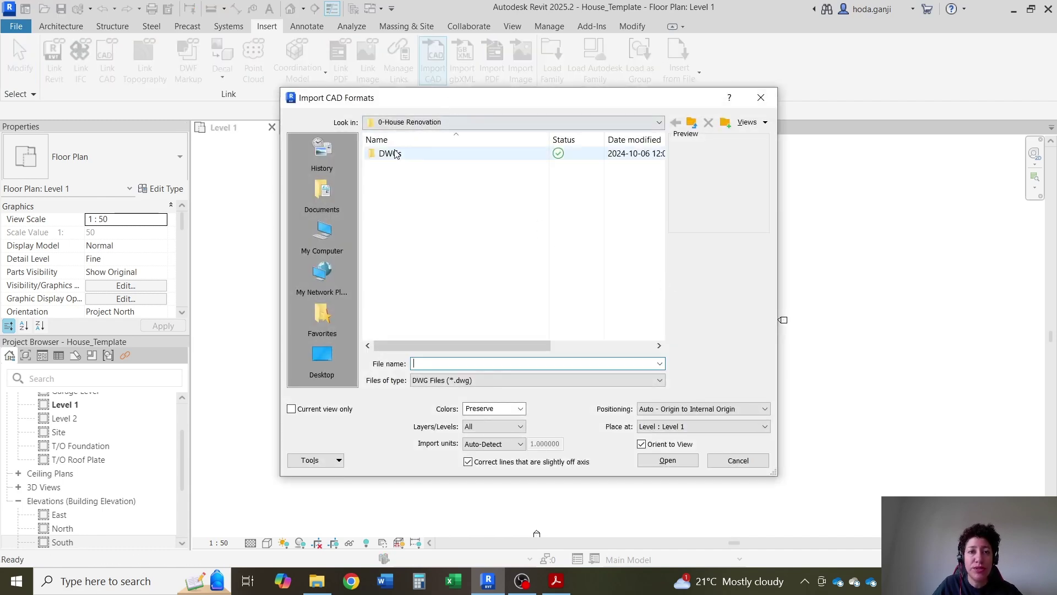
left_click(435, 167)
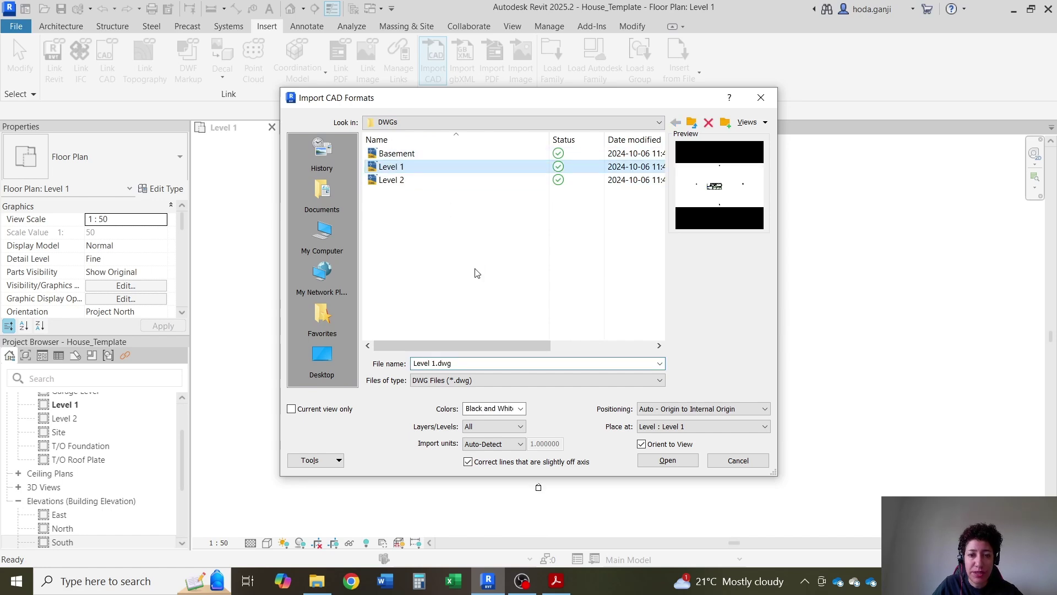
scroll(522, 409, "up", 1)
left_click(521, 408)
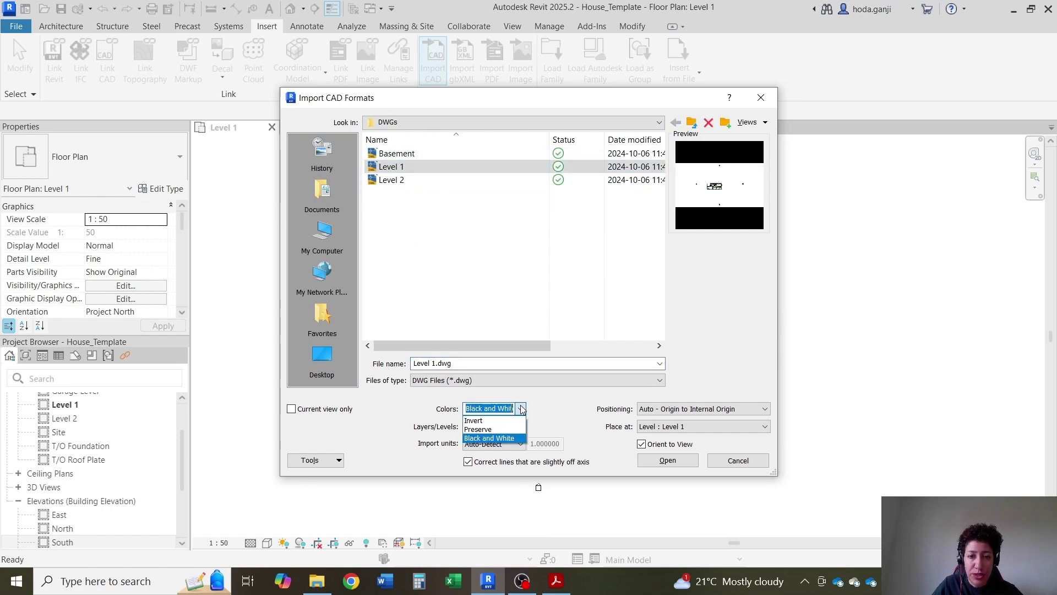
left_click(510, 439)
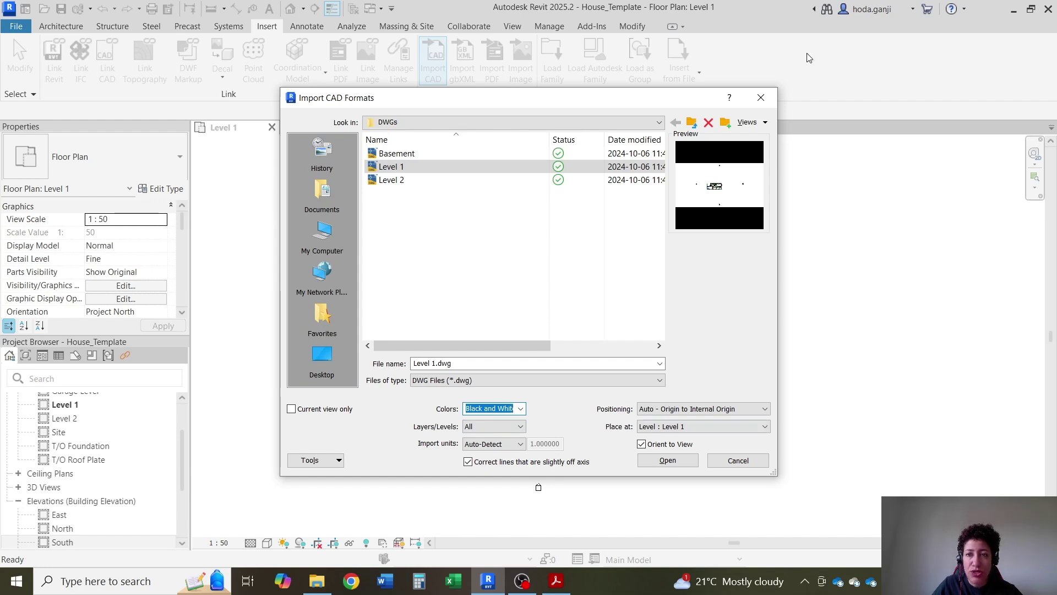
left_click(668, 461)
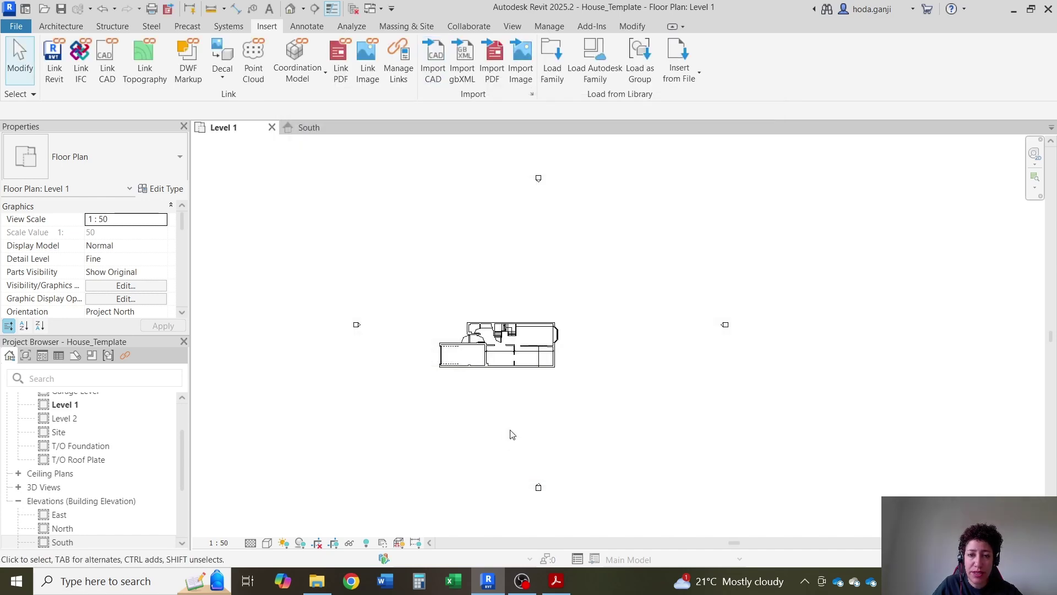
scroll(429, 394, "up", 2)
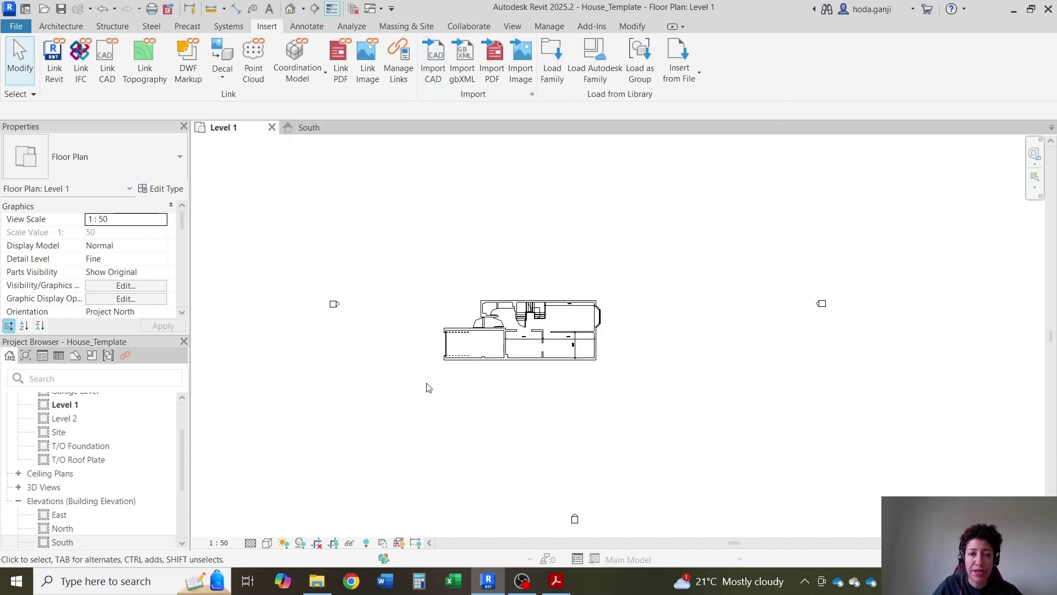
Step: Import Basement.dwg into the Basement floor plan with Black and White colors and Auto - Origin to Internal Origin positioning
scroll(88, 418, "up", 2)
double_click(71, 427)
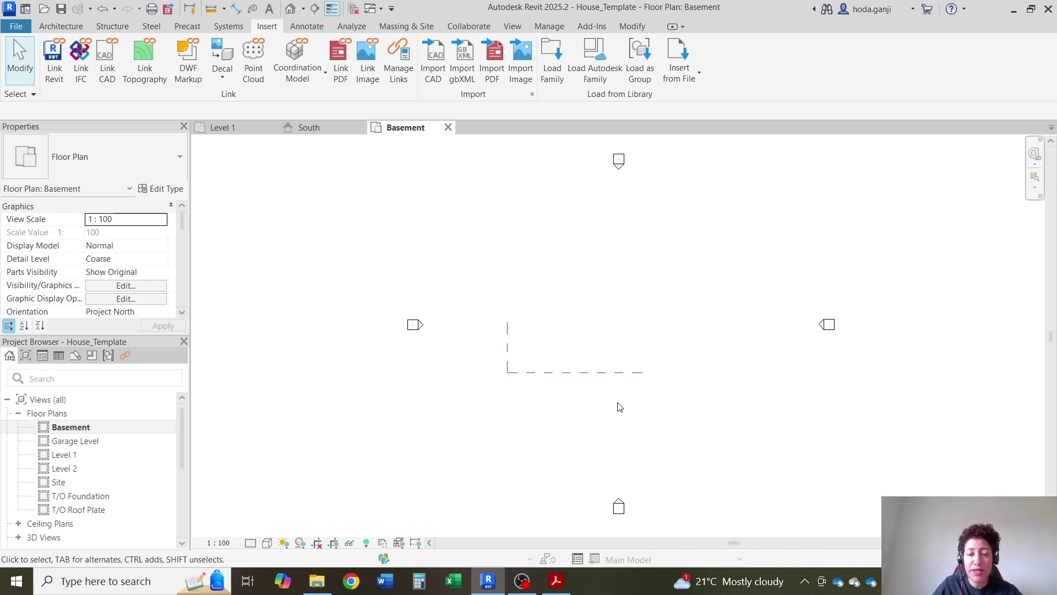
left_click(429, 62)
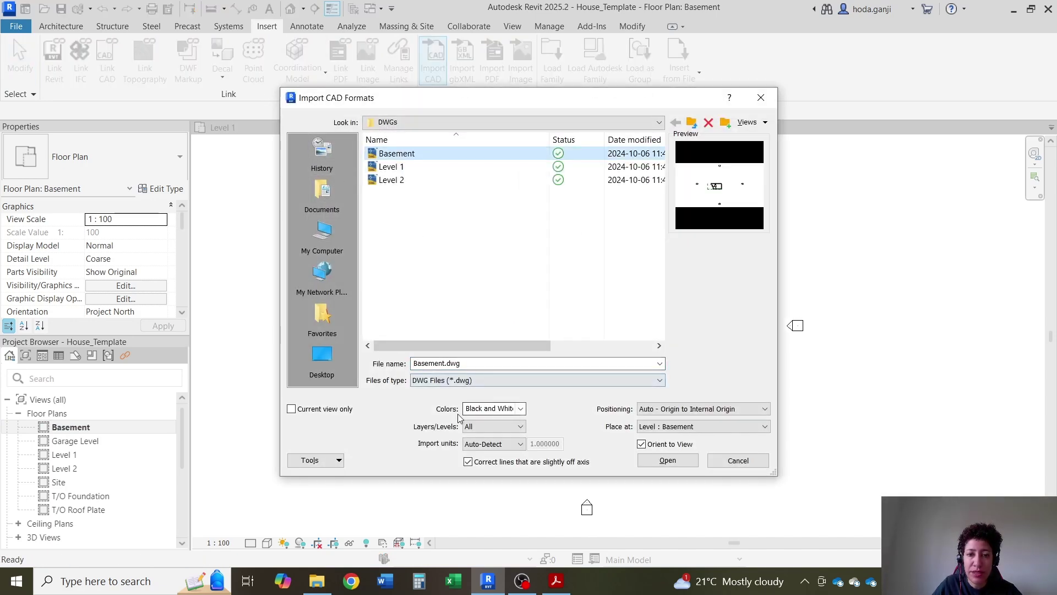
left_click(667, 462)
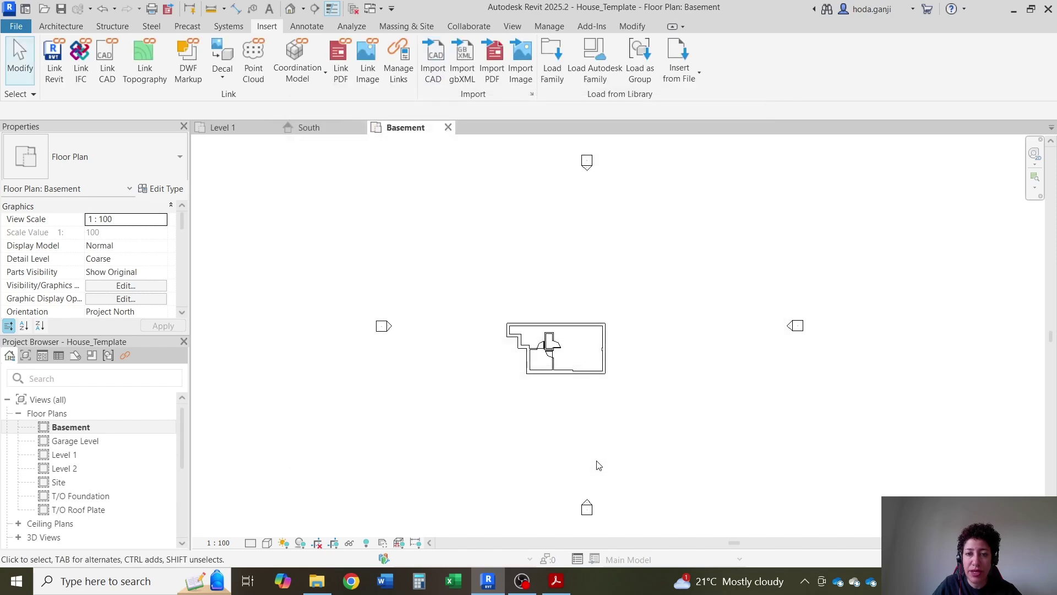
Step: Import Level 2.dwg into the Level 2 floor plan with Black and White colors and Auto - Origin to Internal Origin positioning
double_click(66, 469)
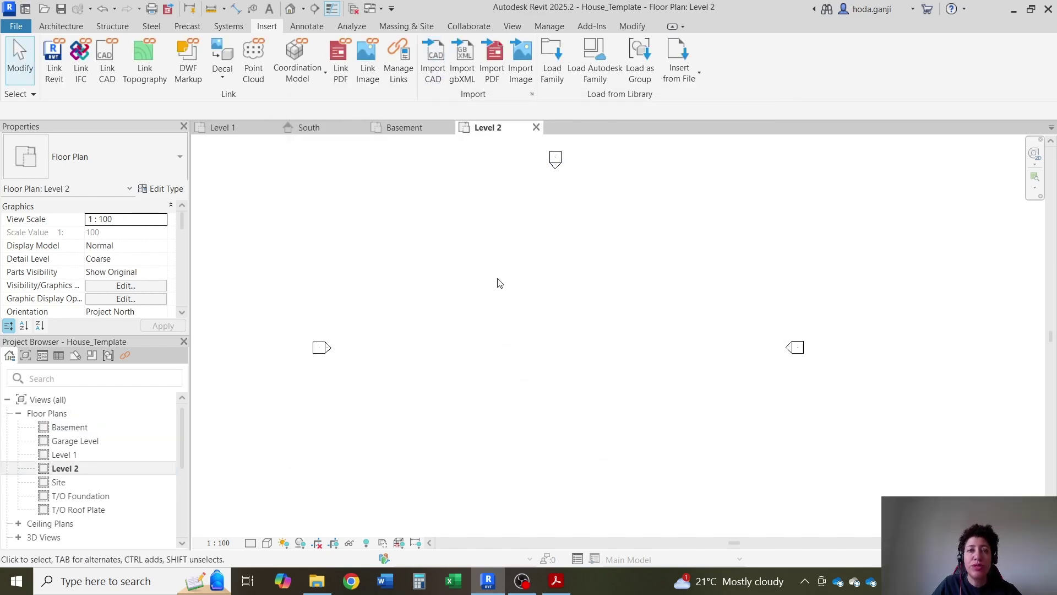
left_click(434, 60)
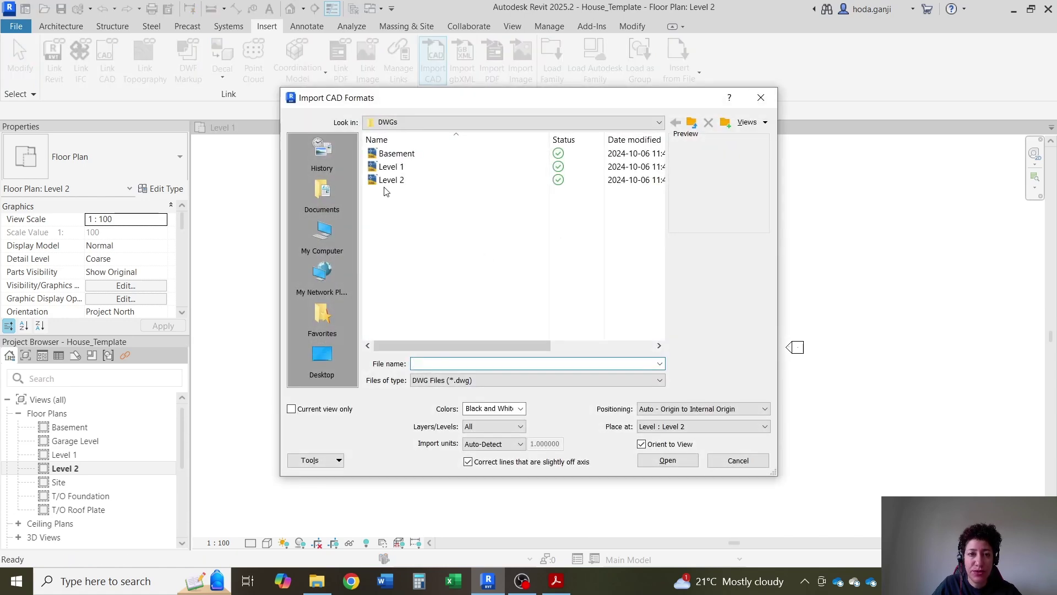
left_click(388, 180)
left_click(667, 460)
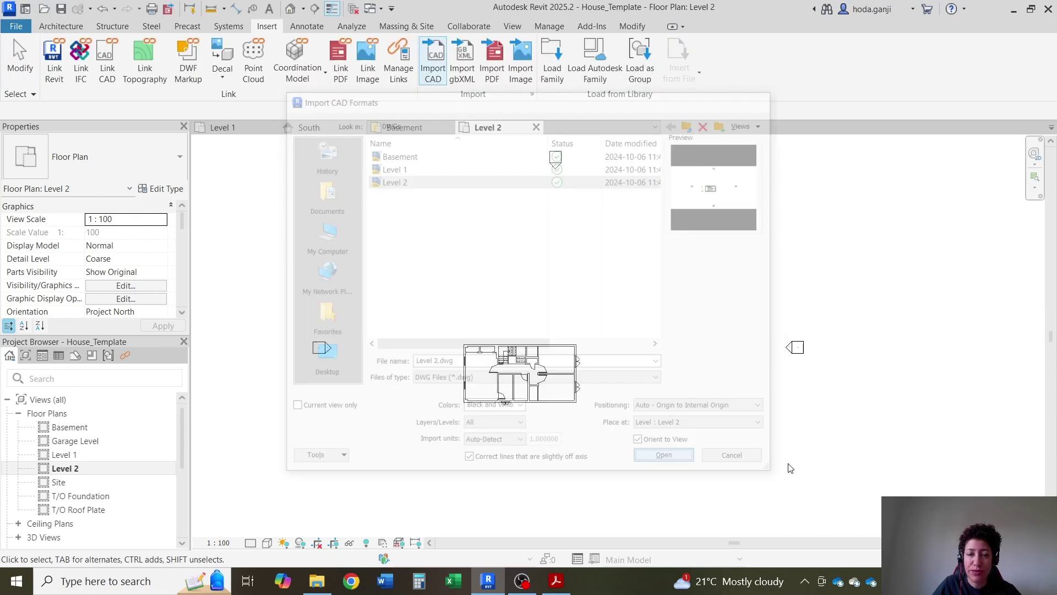
Step: Examine the imported drawings in the default 3D view and in the Level 1 and Basement floor plans
left_click(290, 8)
middle_click_drag(622, 307, 238, 135, "shift")
left_click(237, 130)
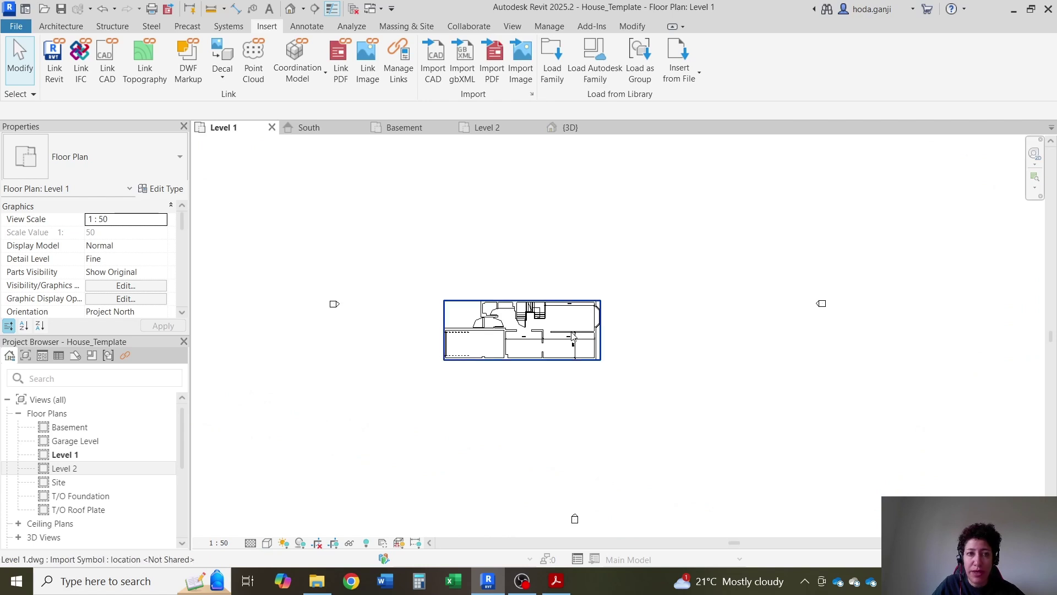
scroll(573, 337, "up", 5)
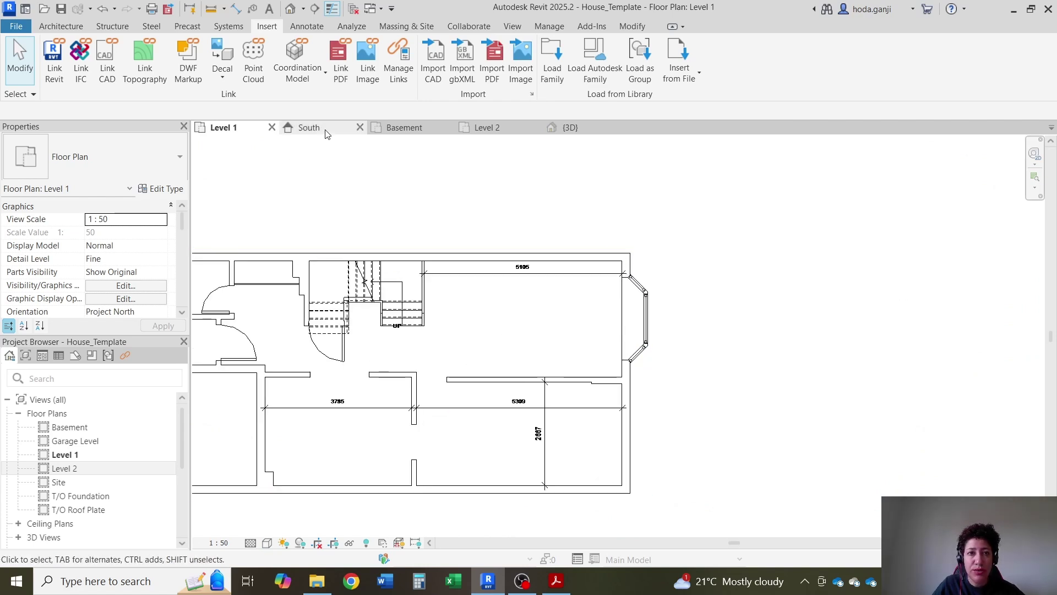
left_click(405, 128)
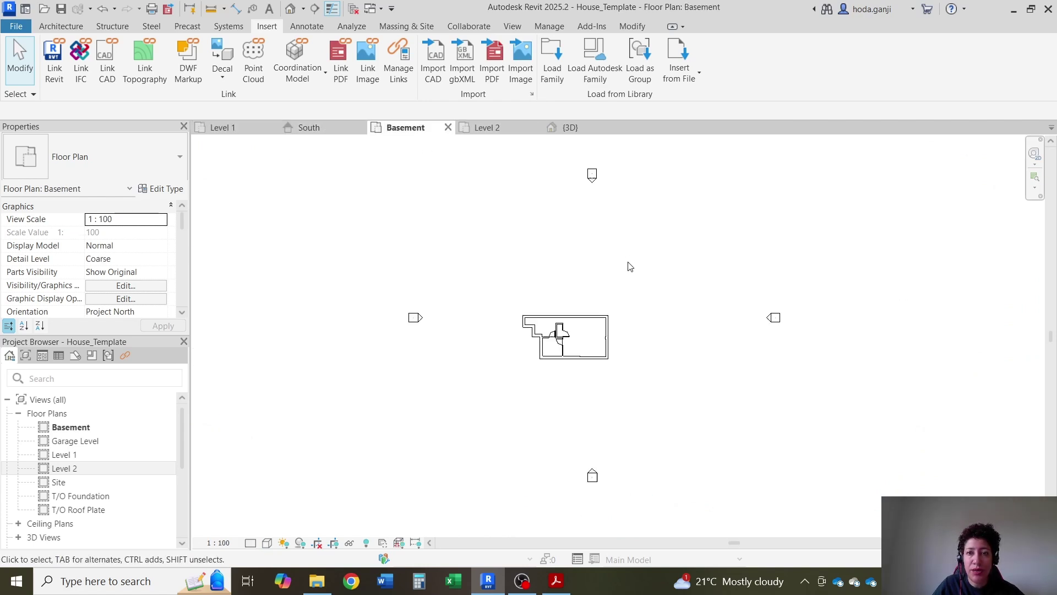
scroll(594, 304, "up", 5)
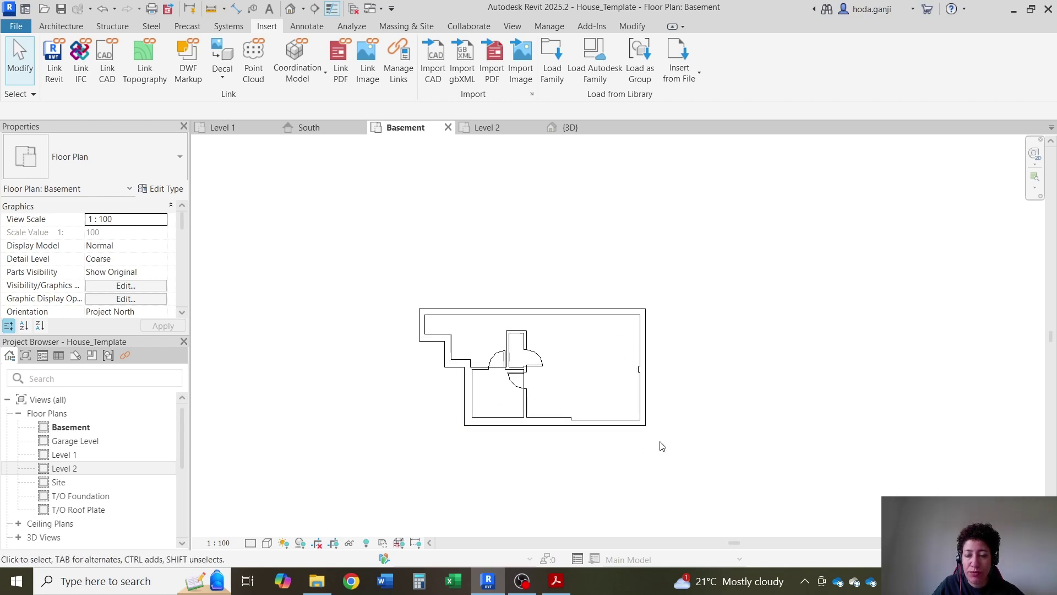
Step: Draw a horizontal reference plane along the outer face of the upper exterior wall in the Level 1 floor plan
left_click(224, 129)
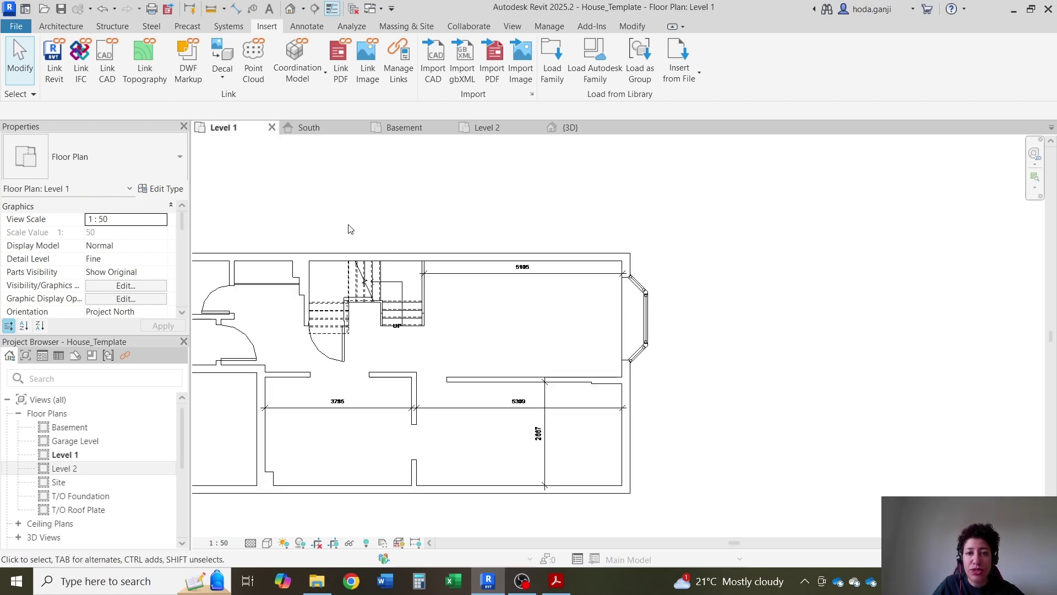
key("r")
key("p")
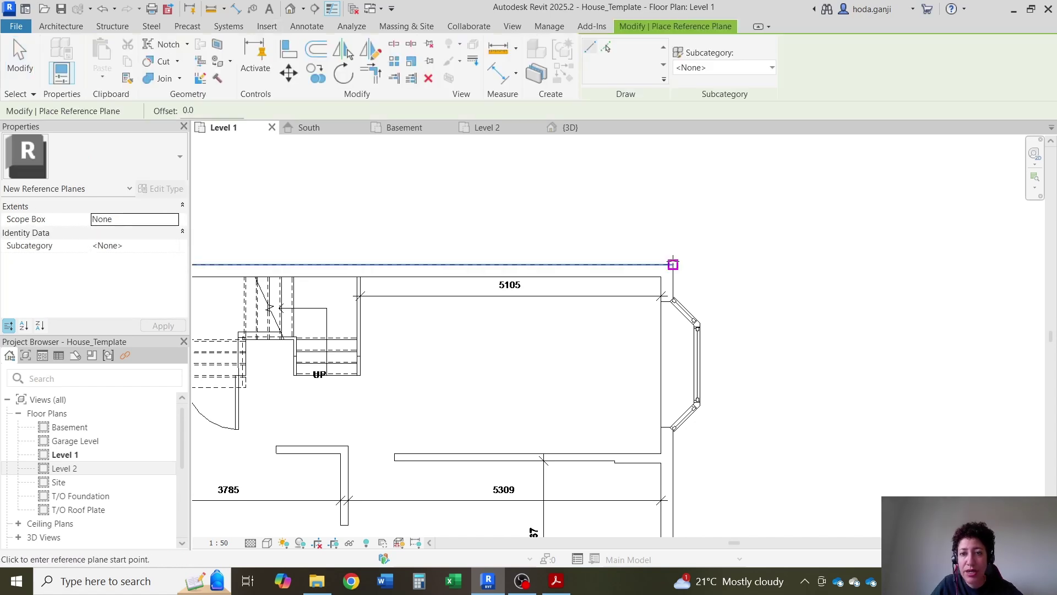
scroll(673, 261, "down", 6)
left_click(380, 260)
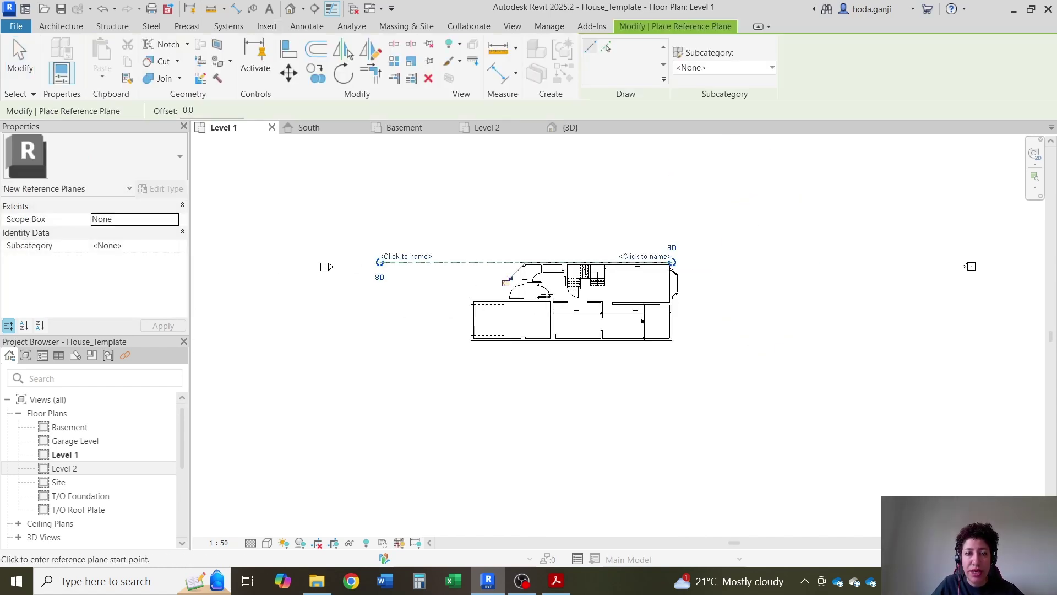
Step: Draw a vertical reference plane along the outer face of the right exterior wall, crossing the horizontal plane at the corner
scroll(685, 252, "up", 3)
left_click(656, 234)
scroll(656, 453, "up", 1)
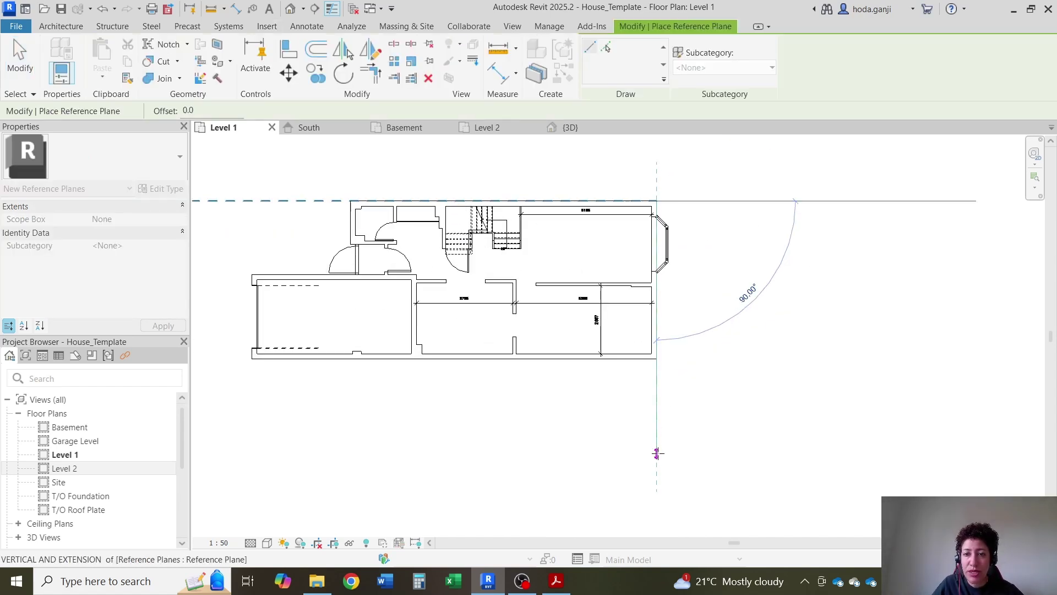
left_click(657, 453)
scroll(551, 343, "down", 2)
key("Escape")
key("Escape")
scroll(550, 343, "up", 2)
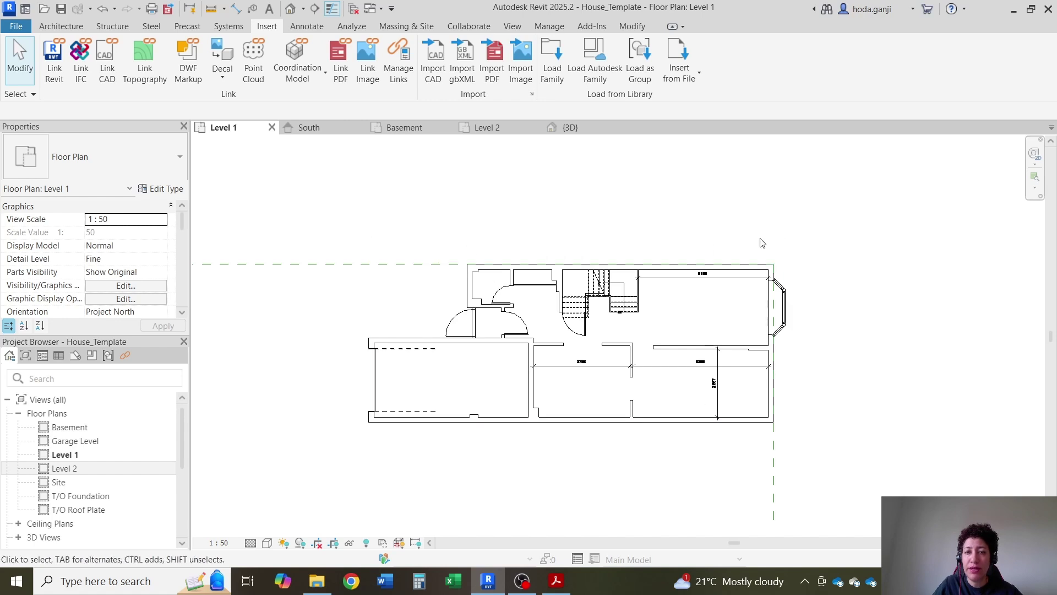
Step: Check the reference planes against the imported drawings in the Level 2, Basement and Level 1 floor plans
left_click(467, 127)
scroll(545, 392, "up", 5)
scroll(683, 345, "down", 2)
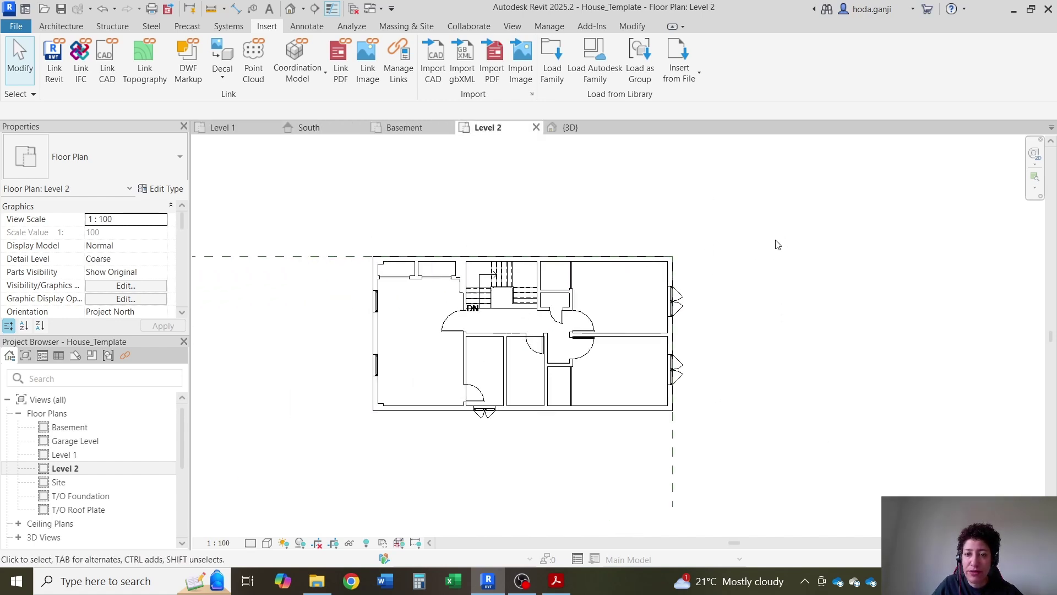
left_click(404, 127)
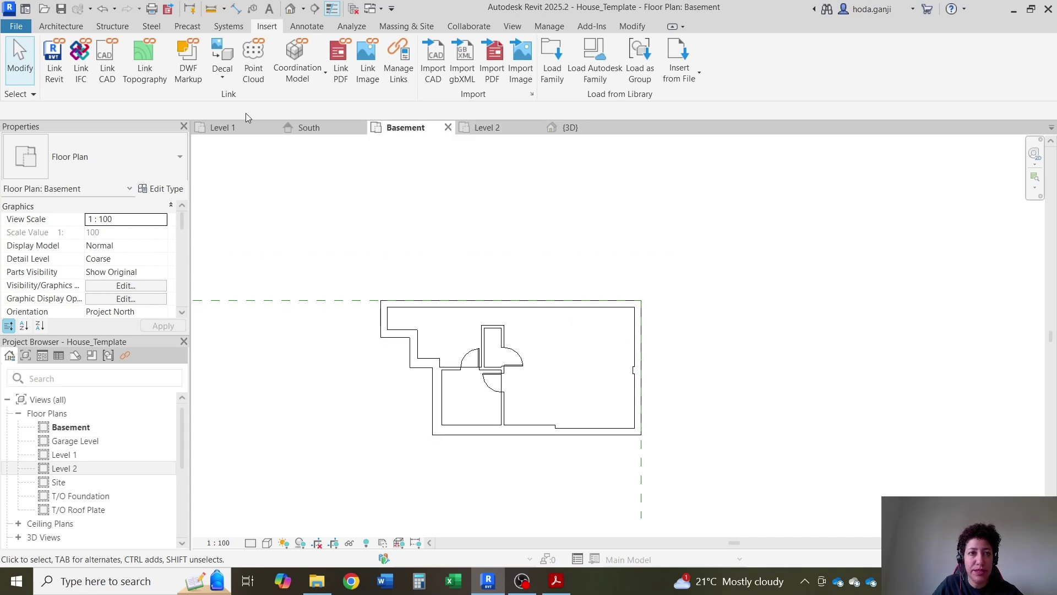
left_click(221, 127)
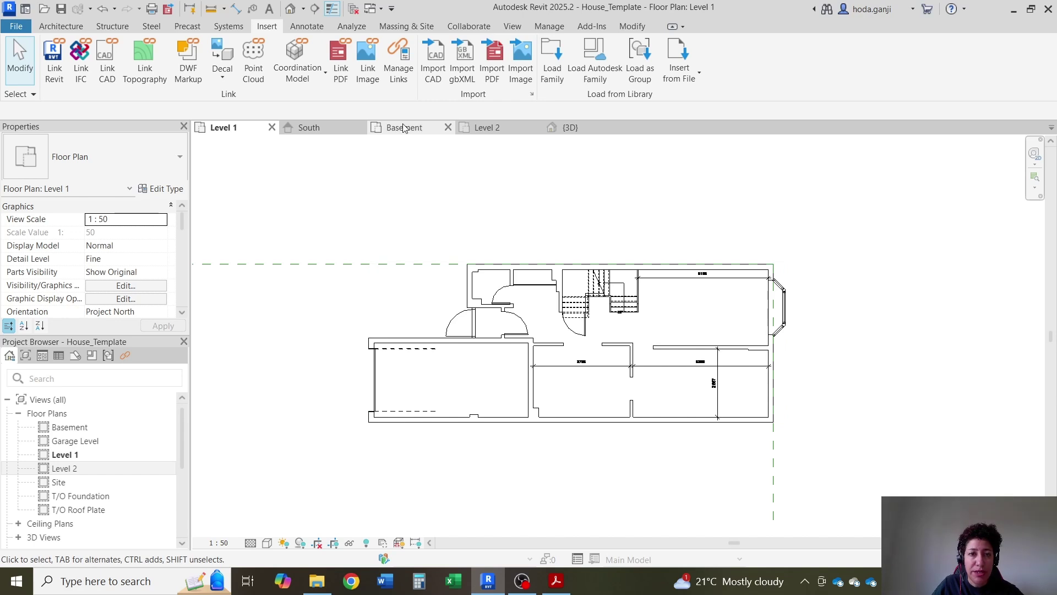
middle_click_drag(306, 340, 271, 337)
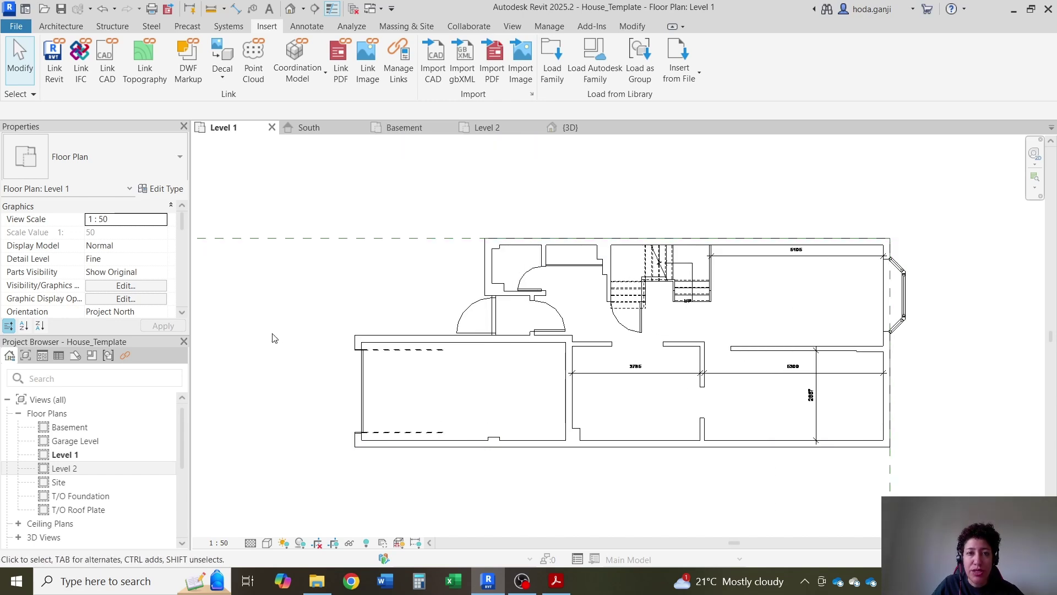
scroll(569, 375, "up", 1)
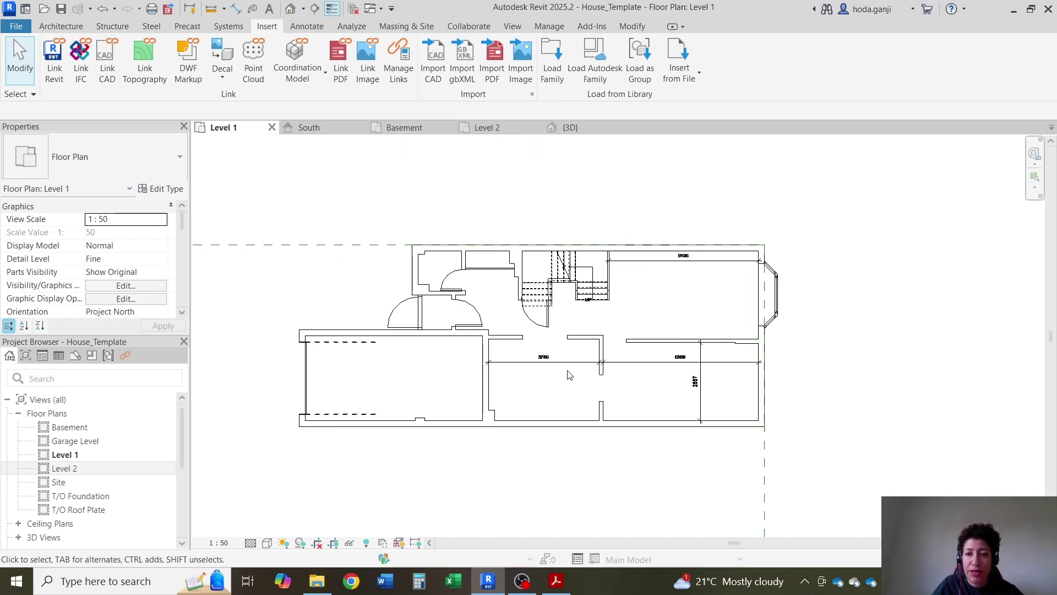
Step: Switch to the Basement floor plan, close all other open views and fit the plan in view
left_click(425, 130)
key("z")
key("f")
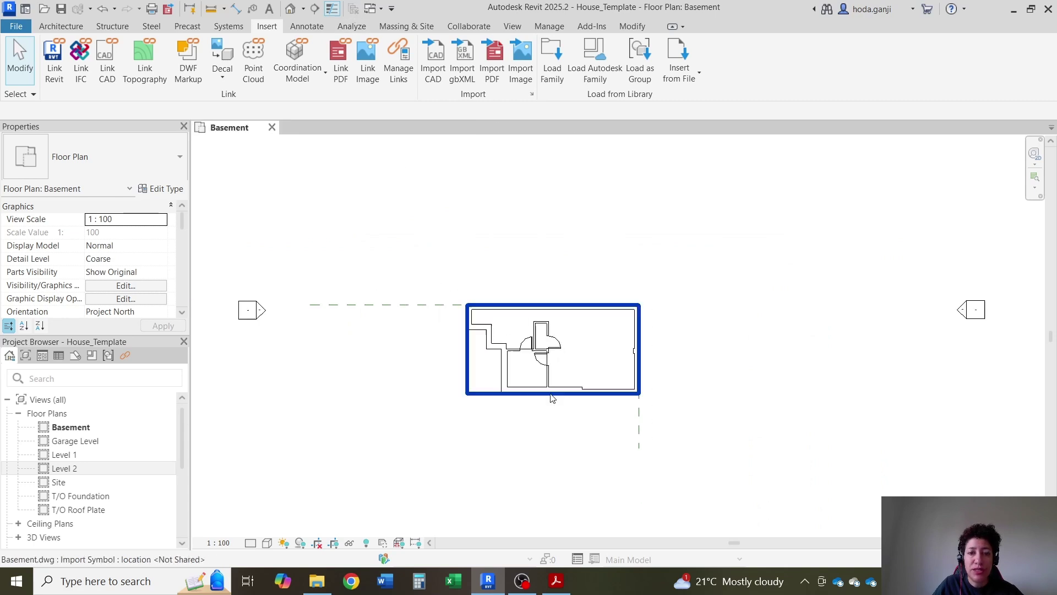
Step: Examine the exterior wall outline of the imported Basement drawing
scroll(532, 423, "up", 2)
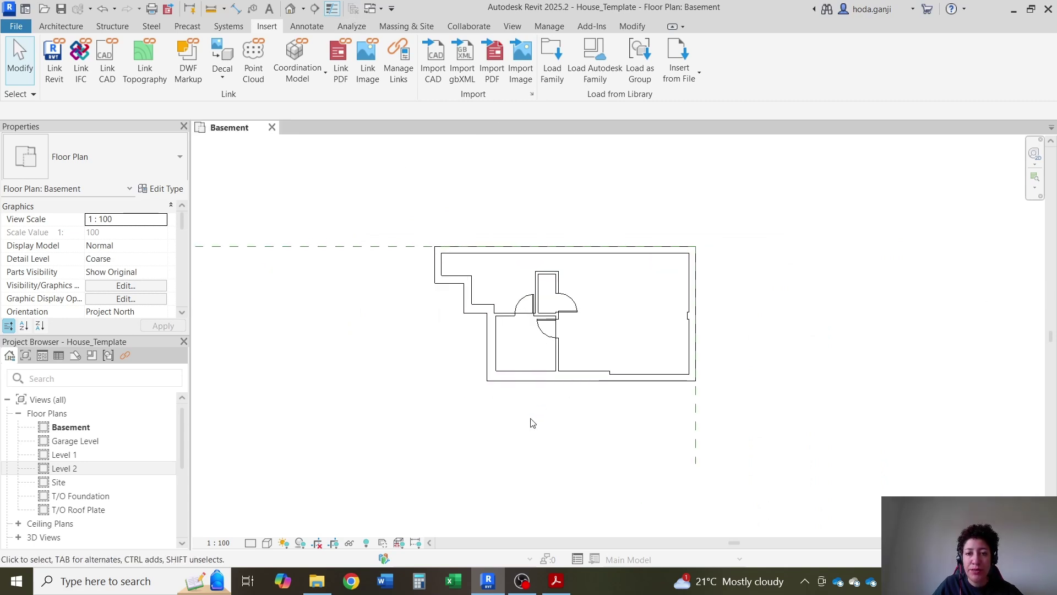
scroll(525, 362, "up", 1)
scroll(477, 323, "up", 1)
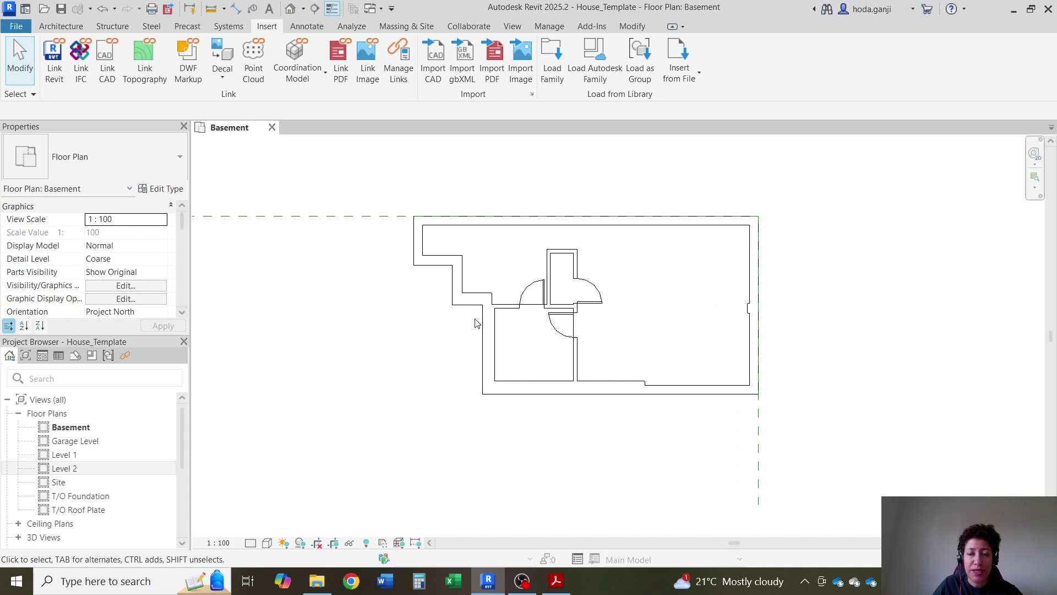
scroll(409, 315, "up", 2)
scroll(581, 458, "up", 1)
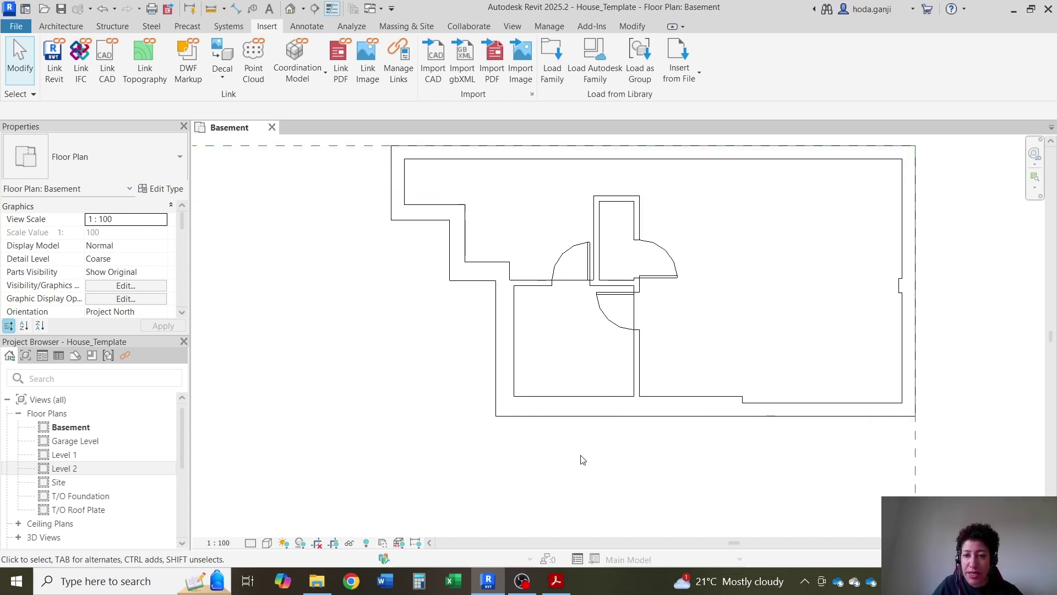
scroll(458, 420, "down", 1)
scroll(609, 283, "up", 1)
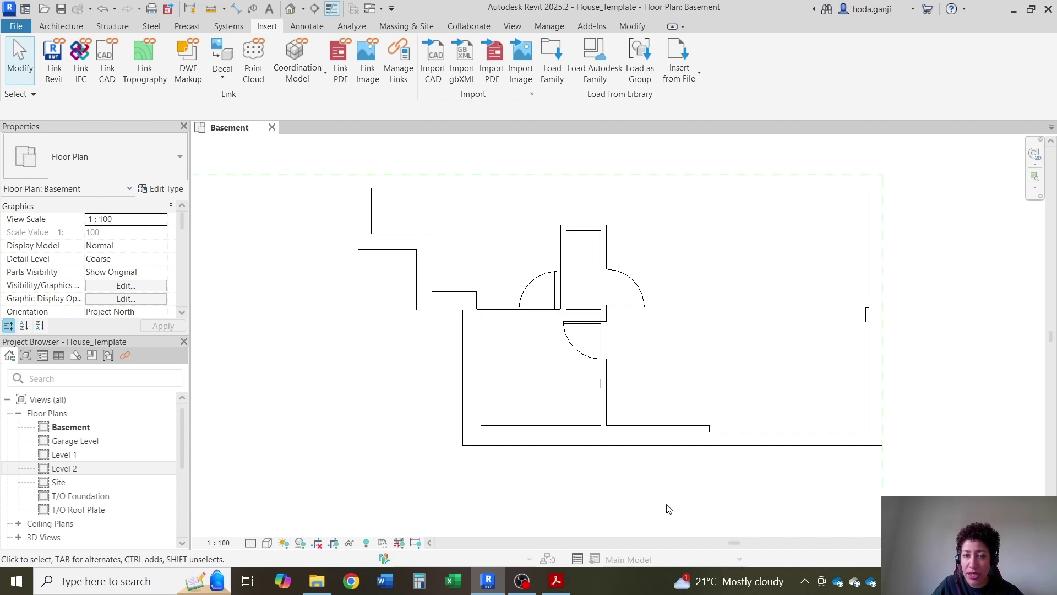
scroll(608, 502, "up", 1)
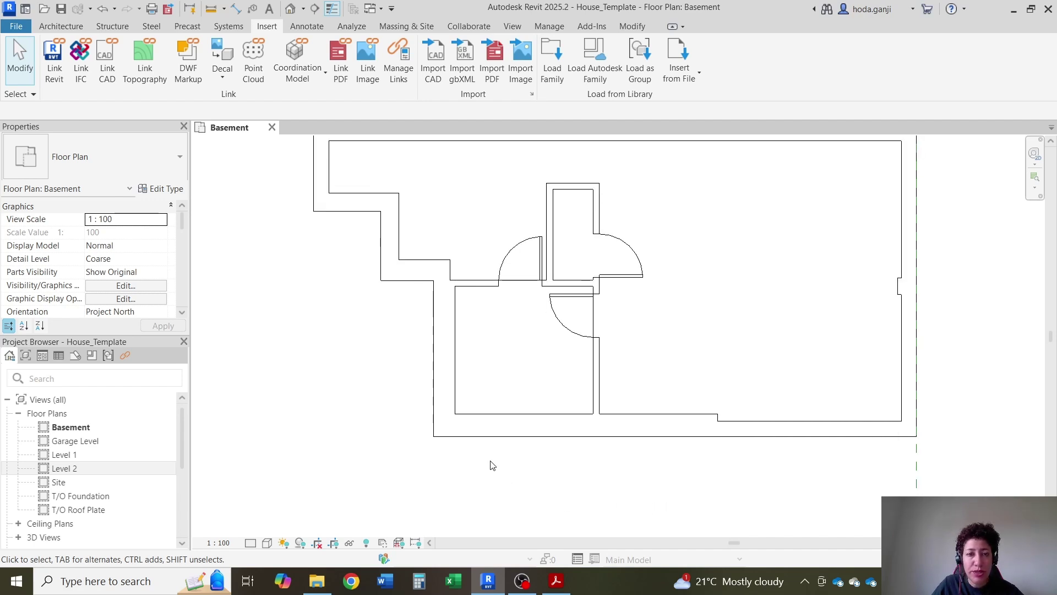
scroll(359, 412, "down", 1)
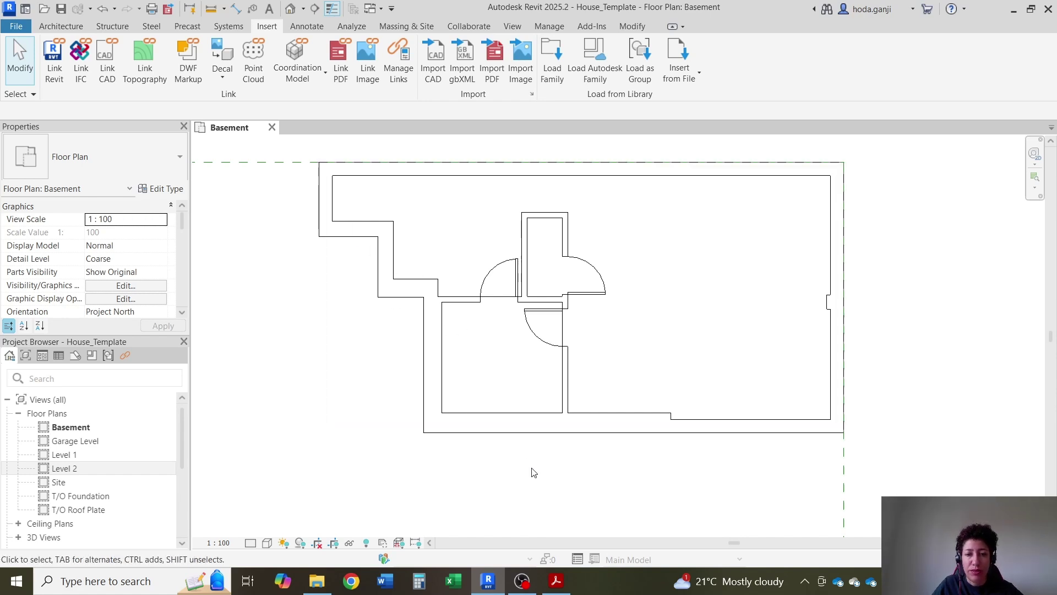
Step: Add an aligned dimension across the thickness of the lower exterior wall of the basement
key("d")
key("i")
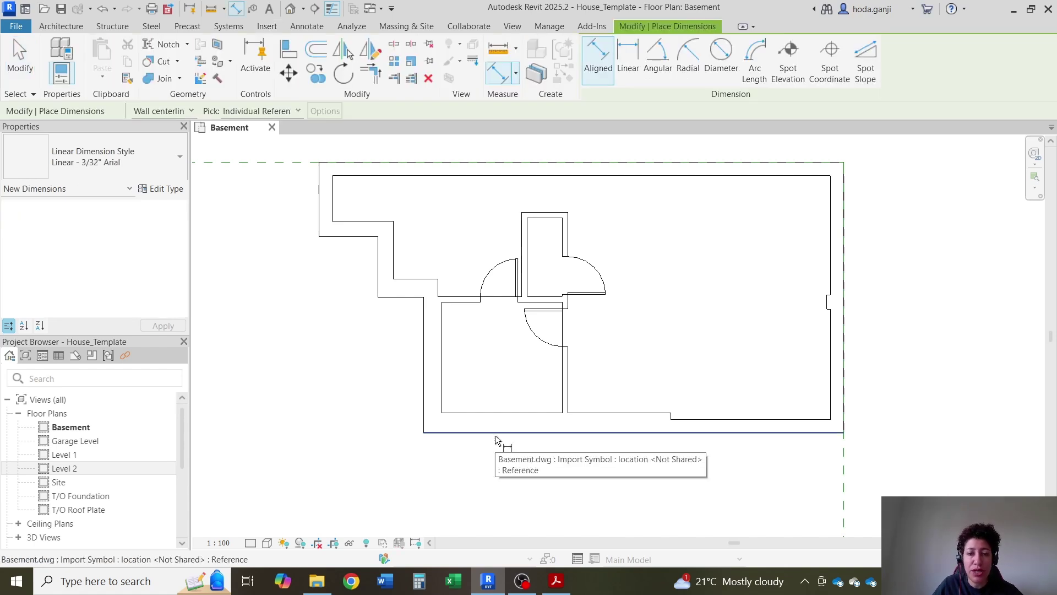
left_click(494, 435)
left_click(488, 412)
left_click(392, 419)
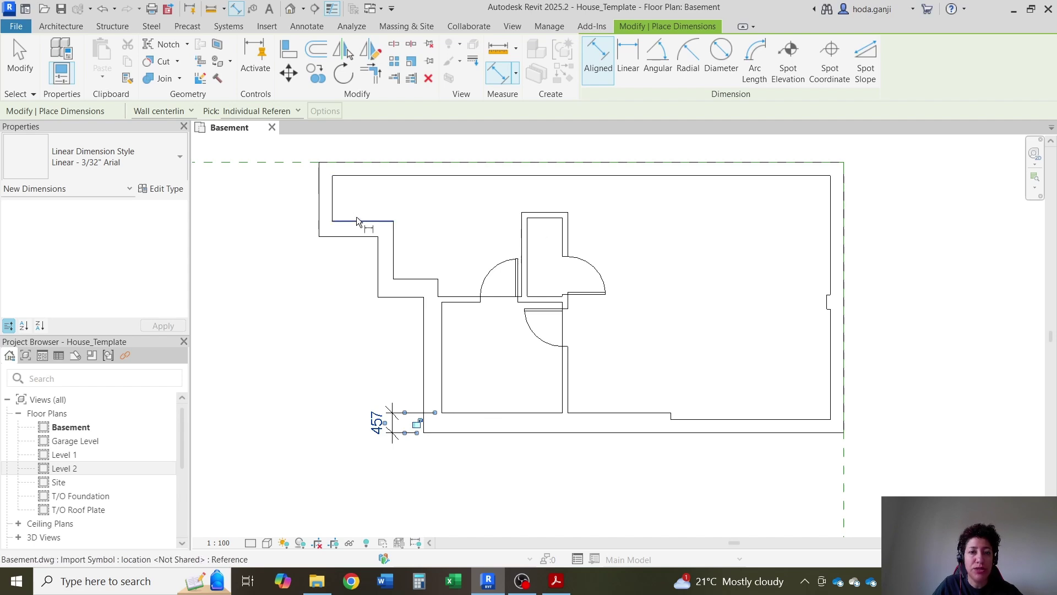
Step: Dimension the thickness of the short vertical exterior wall at the basement's upper-left corner
left_click(330, 199)
left_click(319, 205)
left_click(323, 284)
key("Escape")
key("Escape")
scroll(376, 192, "up", 1)
scroll(377, 191, "up", 1)
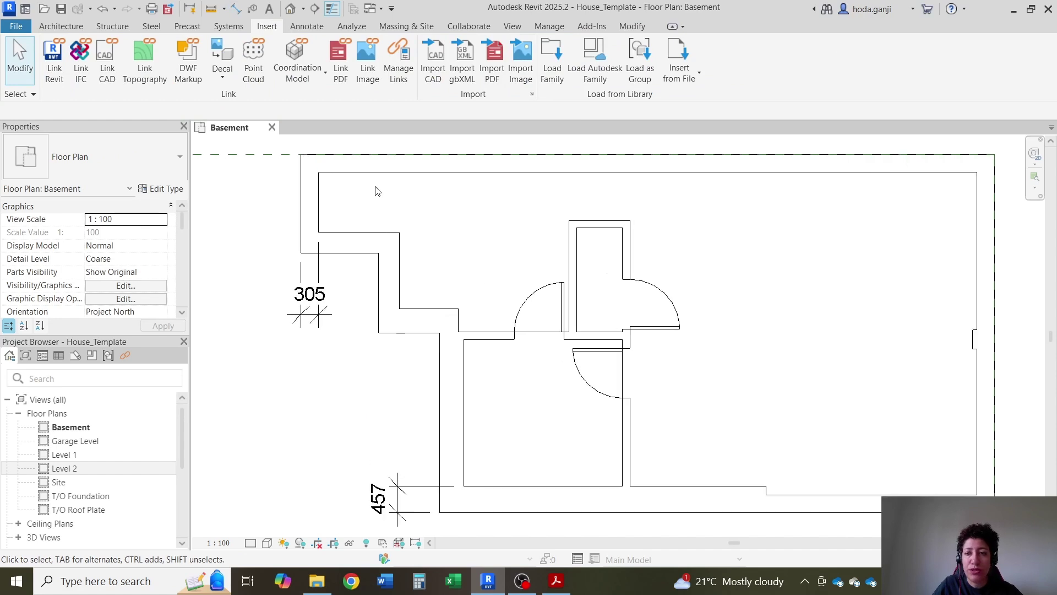
scroll(297, 278, "down", 1)
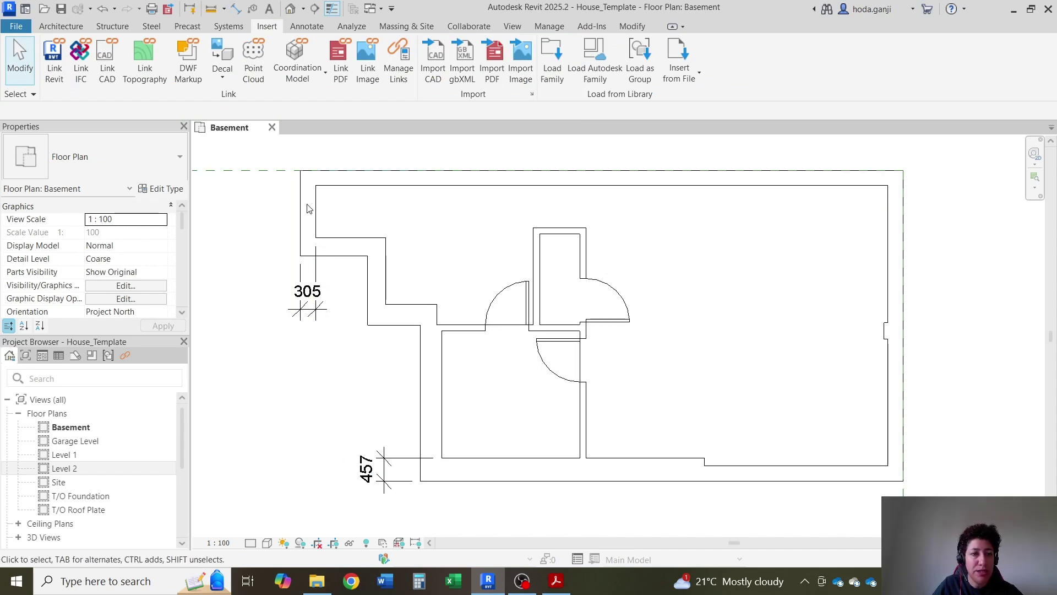
left_click(58, 28)
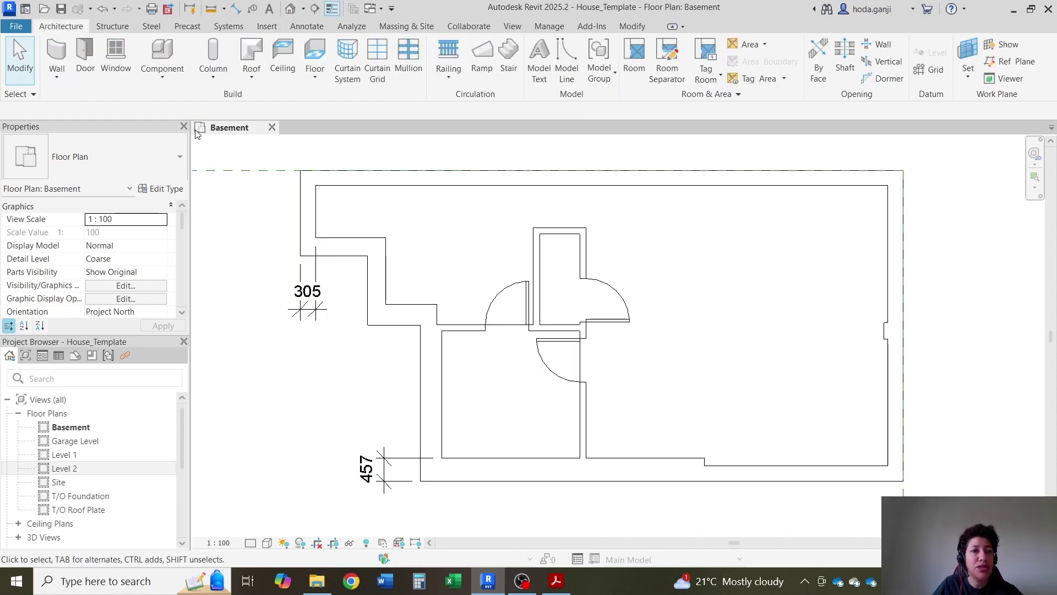
left_click(56, 55)
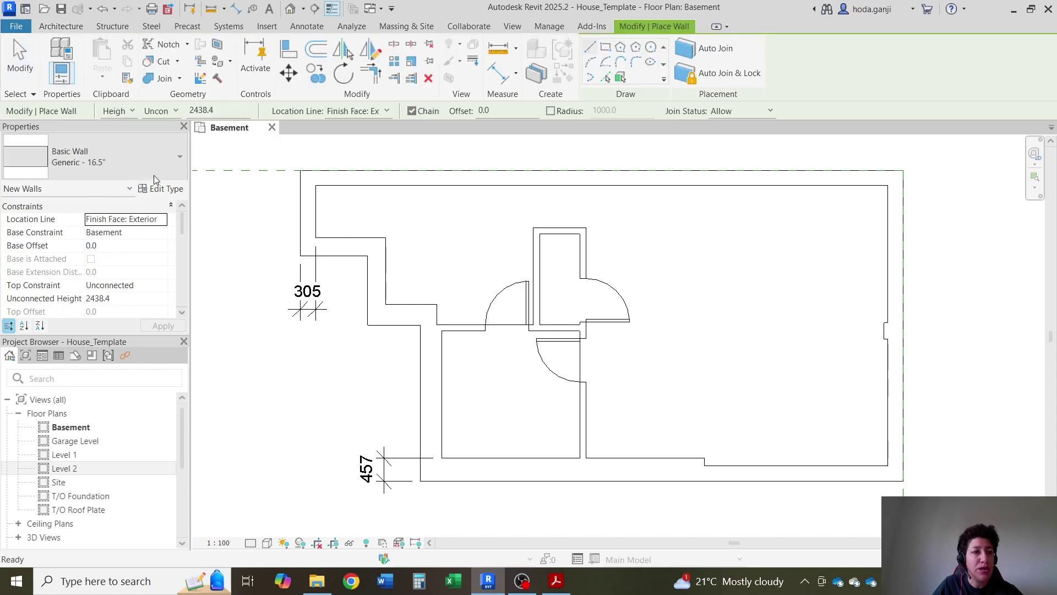
left_click(140, 149)
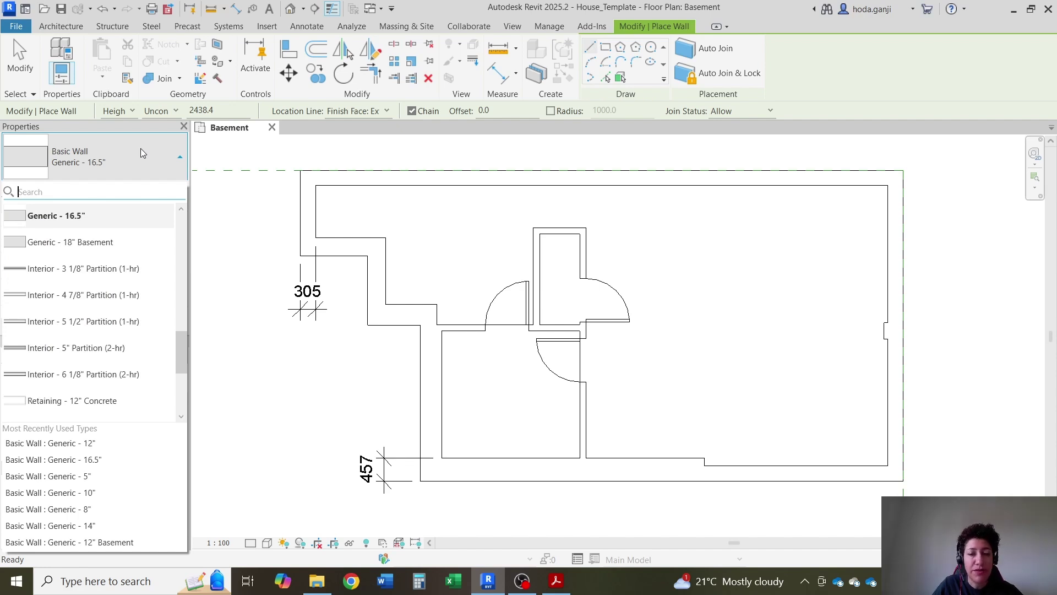
key("Escape")
key("Escape")
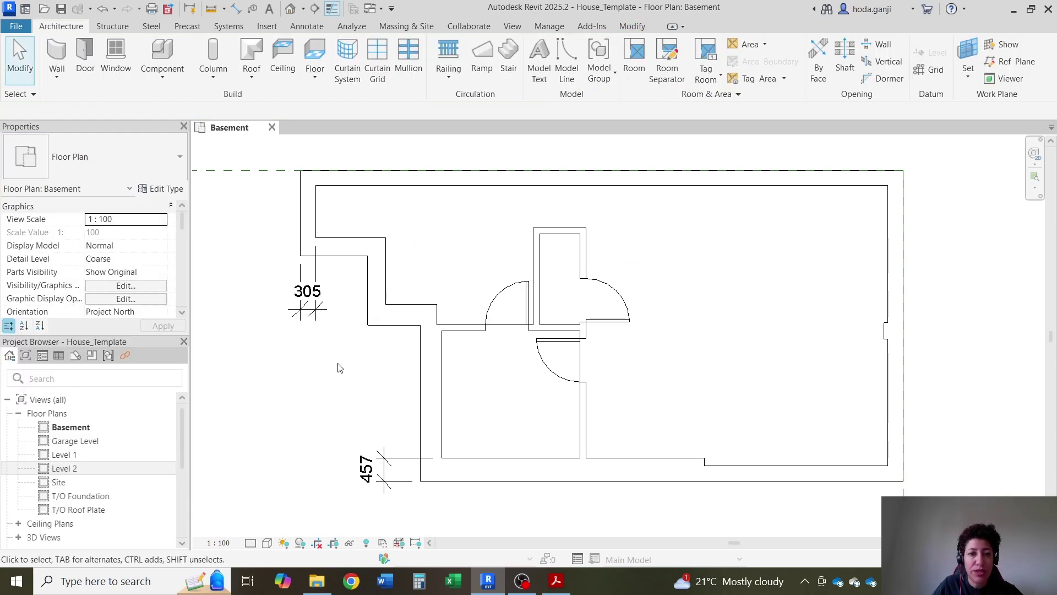
Step: Dimension the thickness of the basement's upper exterior wall, placing the dimension beyond the plan's right side
key("d")
key("i")
left_click(496, 185)
left_click(498, 170)
left_click(993, 203)
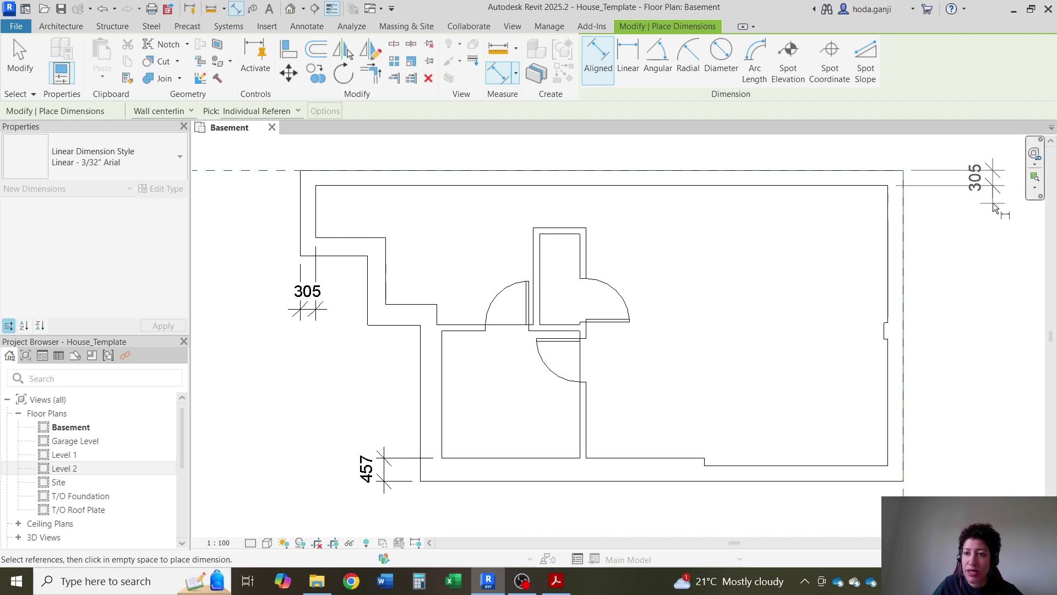
Step: Dimension the thickness of the lower horizontal and the adjoining vertical wall segments in the basement's stepped left side
left_click(419, 323)
left_click(405, 306)
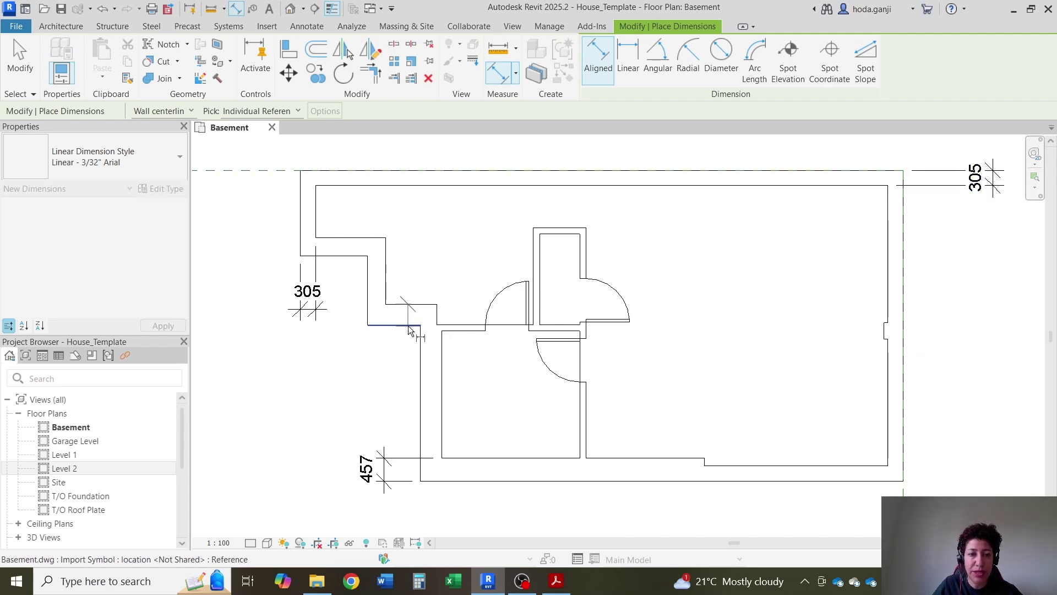
left_click(359, 338)
left_click(369, 270)
left_click(387, 276)
left_click(397, 379)
Step: Dimension the thickness of the lower-left vertical exterior wall, placing the dimension below the plan
left_click(421, 417)
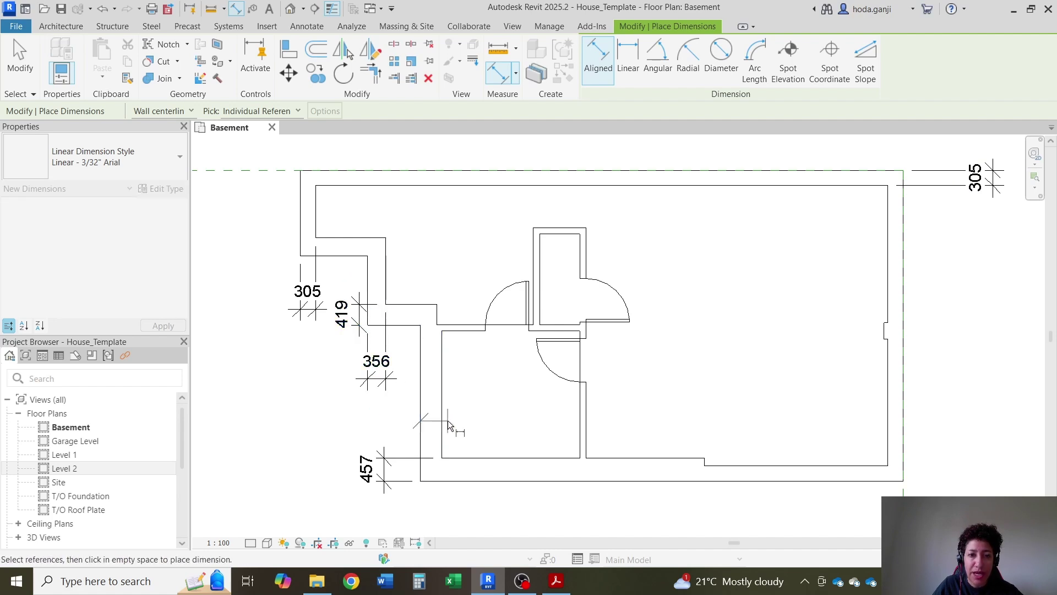
left_click(441, 421)
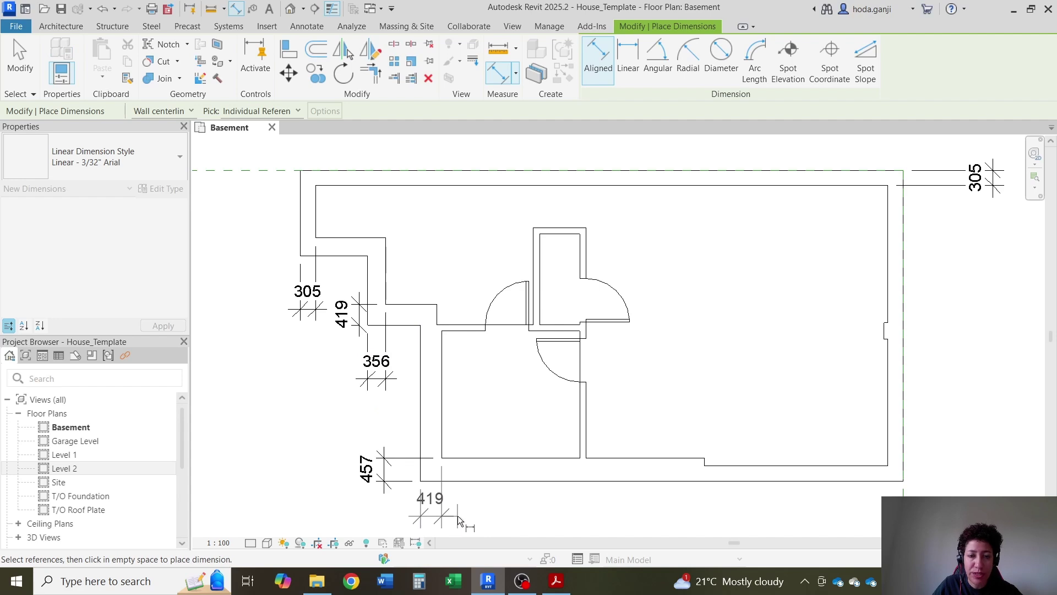
left_click(457, 515)
key("Escape")
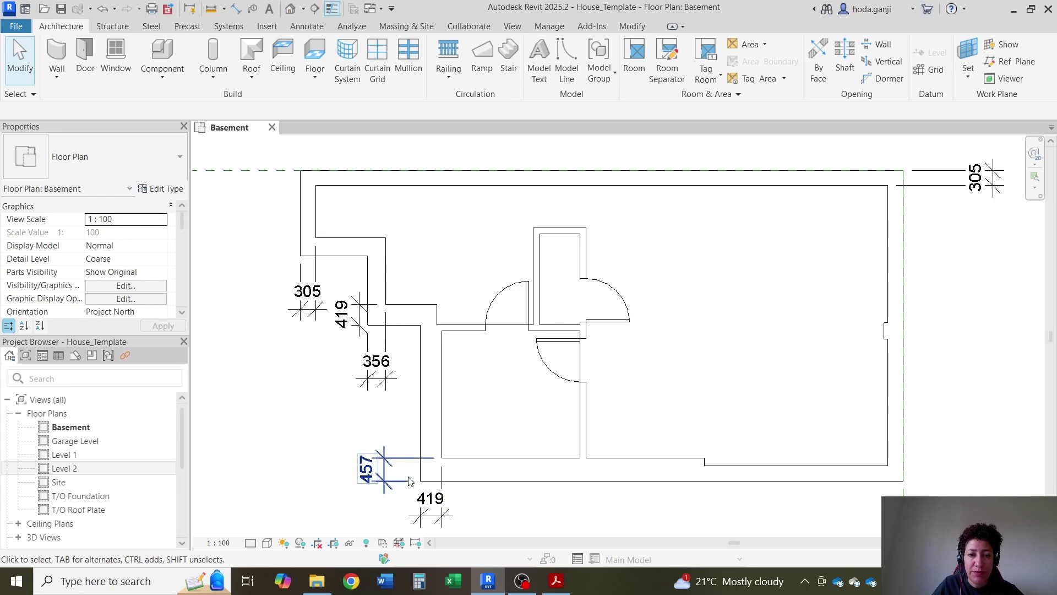
Step: Switch to Chrome, search Google for "in to mm" and convert 457 millimetres to inches
left_click(112, 159)
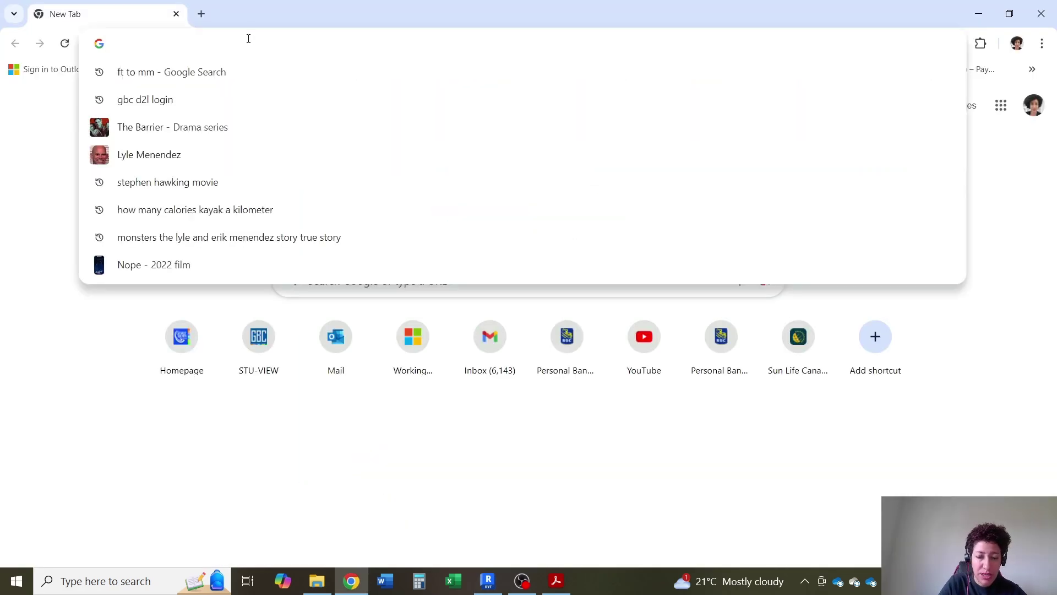
type("in to mm")
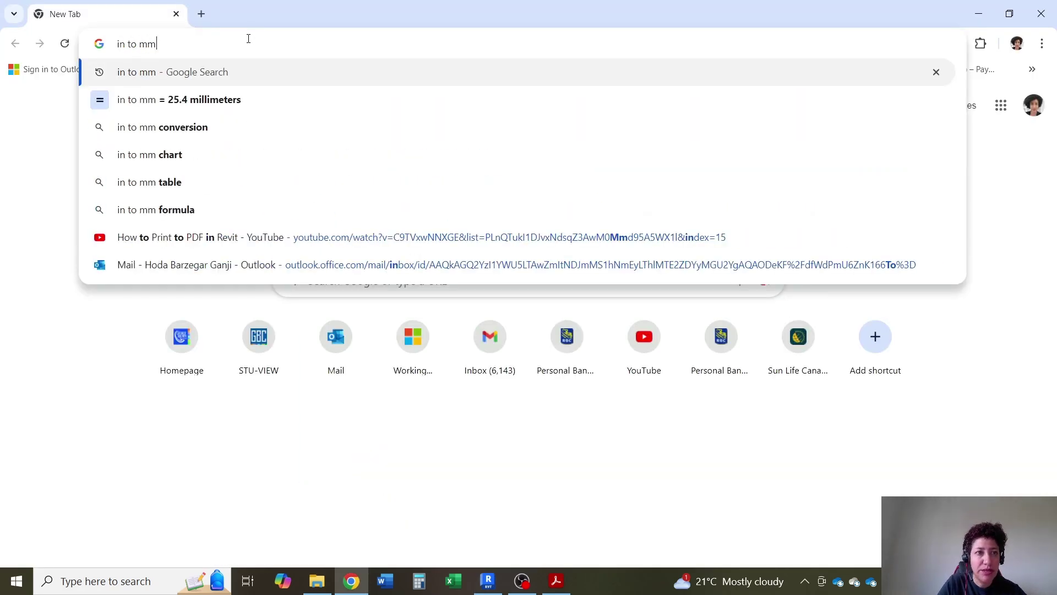
key("Return")
left_click(354, 583)
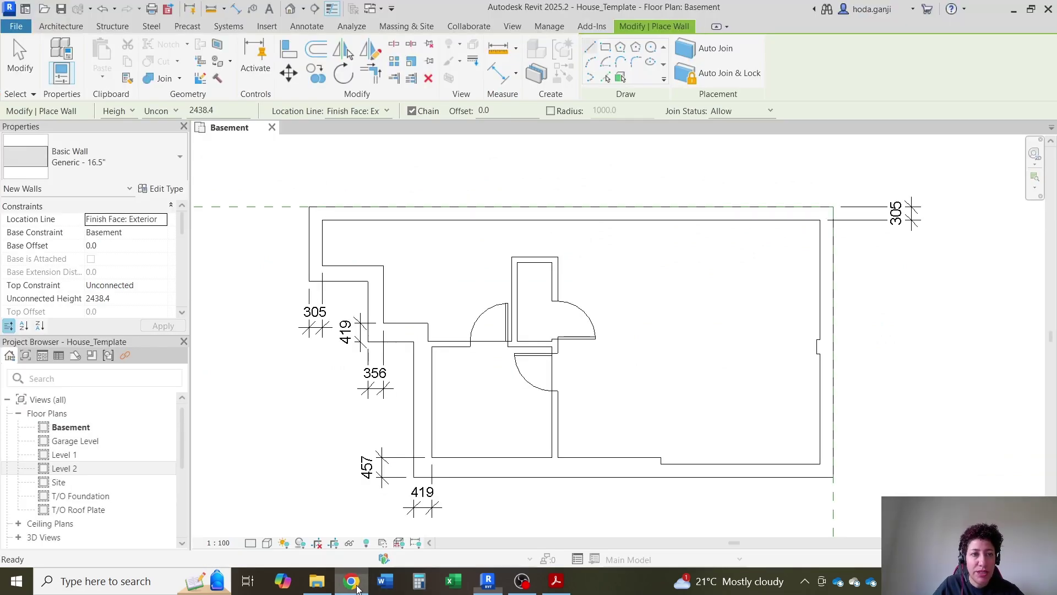
left_click(357, 589)
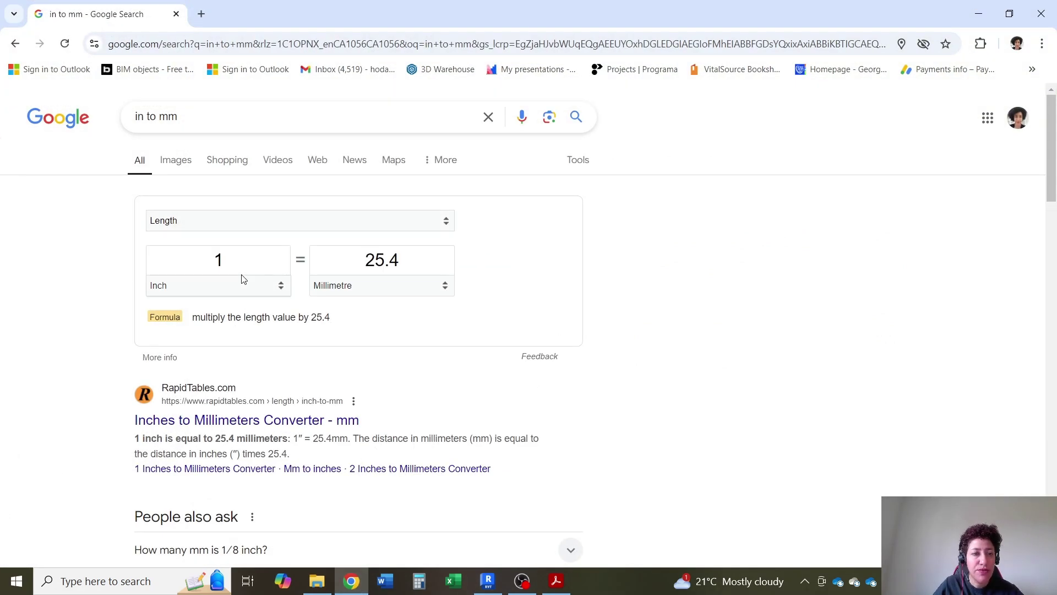
left_click(335, 264)
type("457")
left_click(334, 265)
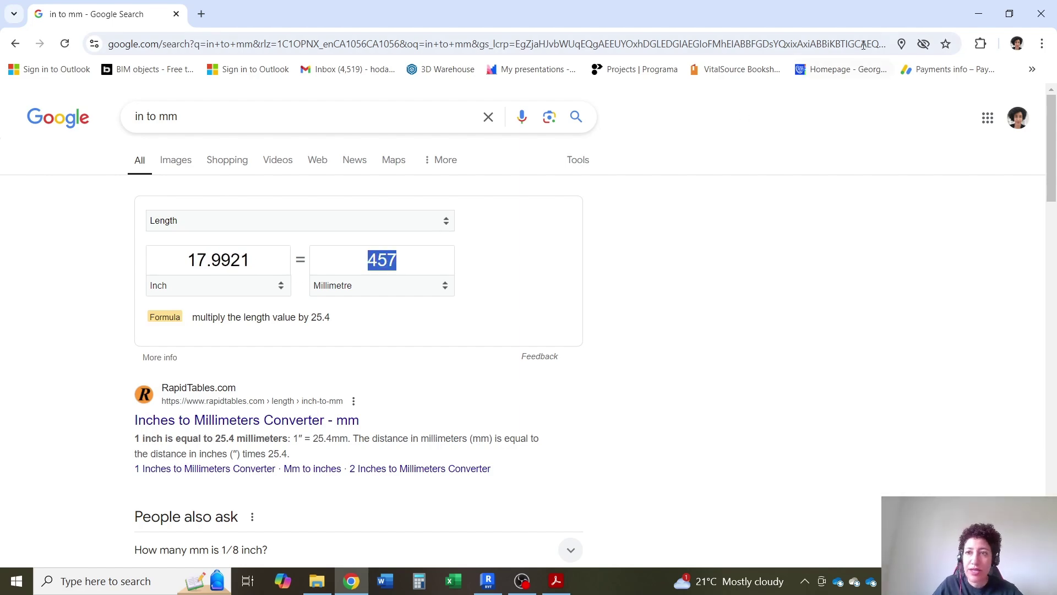
Step: Switch back to Revit and choose the Generic - 18" Basement type for the new wall
left_click(979, 13)
left_click(93, 157)
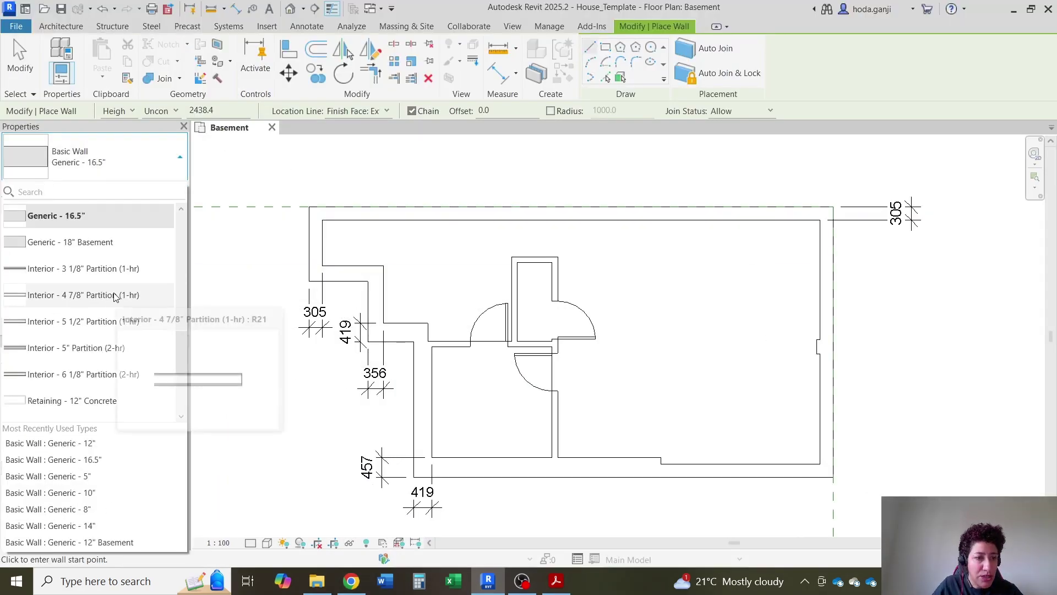
scroll(113, 294, "up", 1)
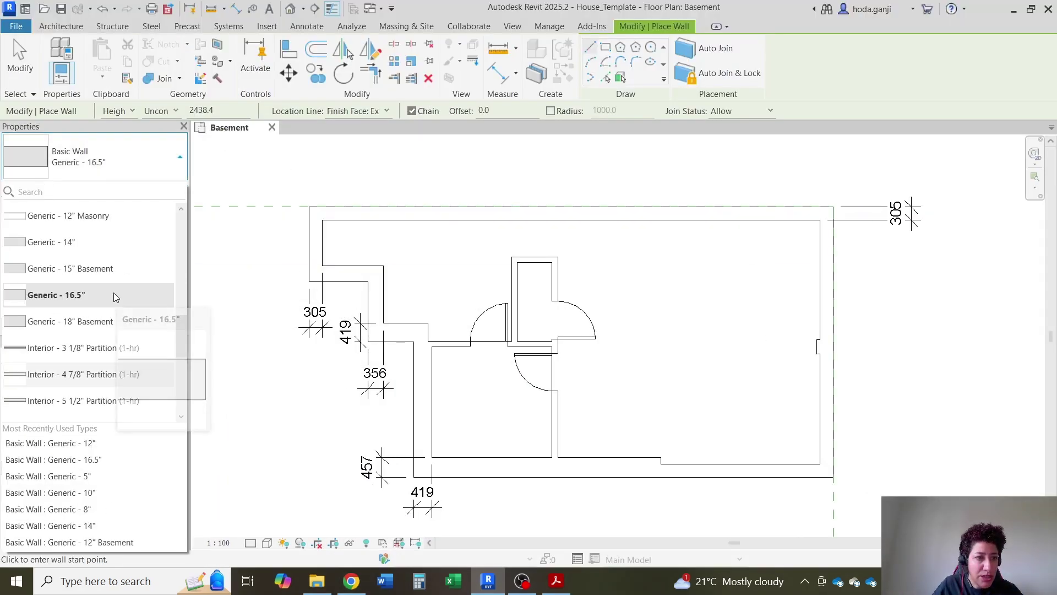
left_click(67, 322)
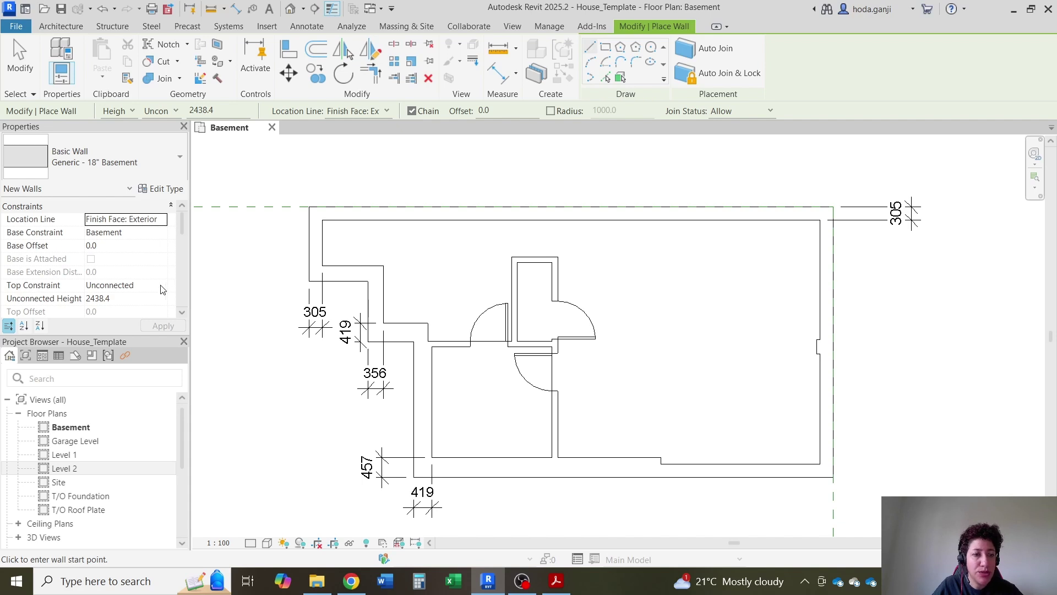
Step: Open the South elevation to examine the level heights around the basement, and return to the Basement floor plan
scroll(48, 475, "down", 4)
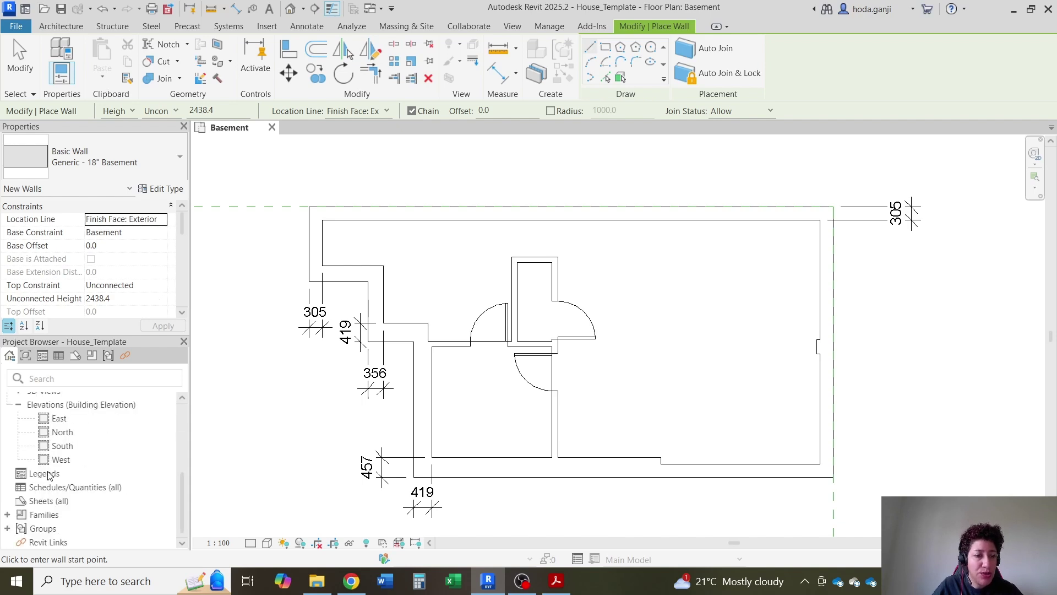
double_click(61, 447)
scroll(969, 402, "up", 4)
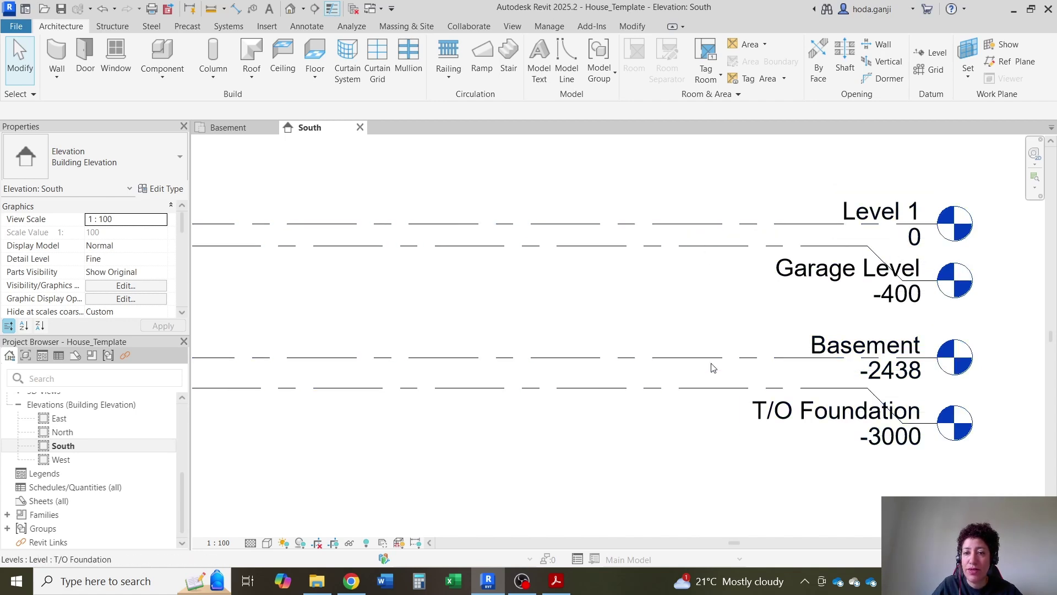
left_click(231, 126)
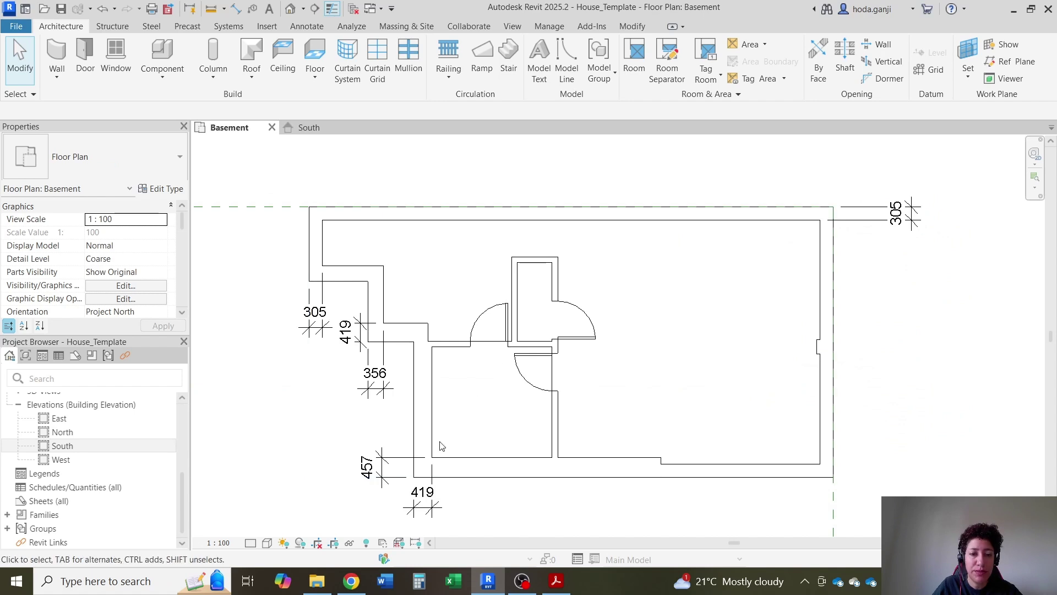
Step: Start a new wall and set its top constraint to Up to level: Level 1
left_click(57, 44)
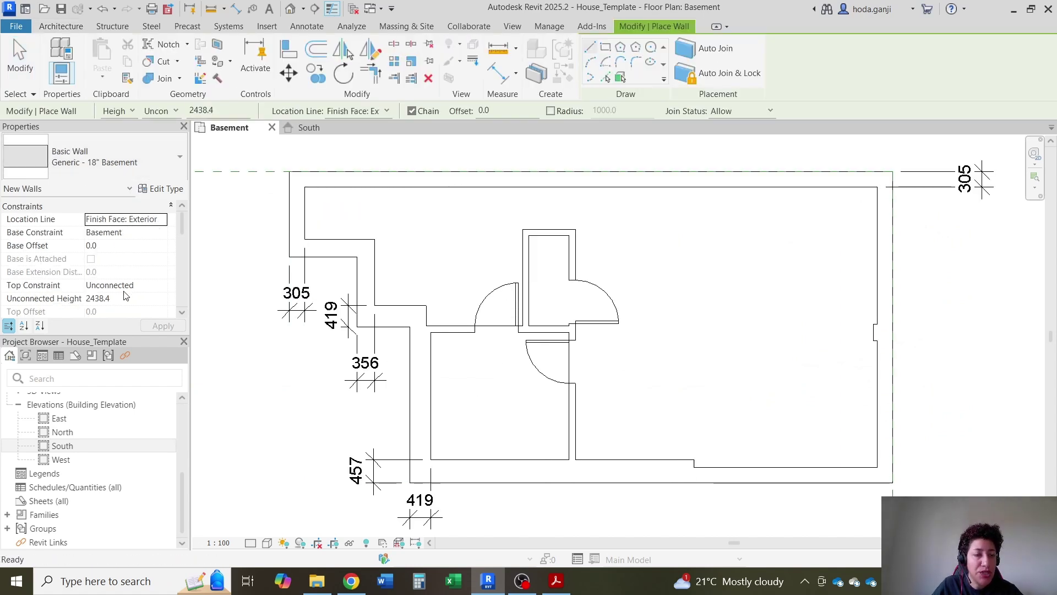
left_click(164, 286)
left_click(127, 342)
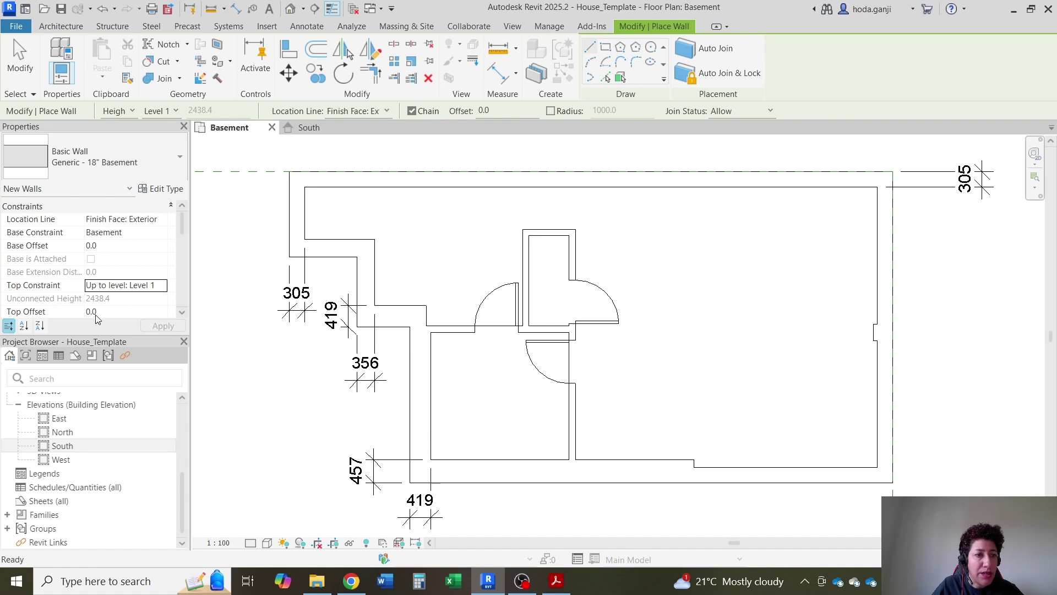
Step: Draw a wall about 4813 mm long along the plan's lower exterior line, ending at the lower-left corner
left_click(649, 480)
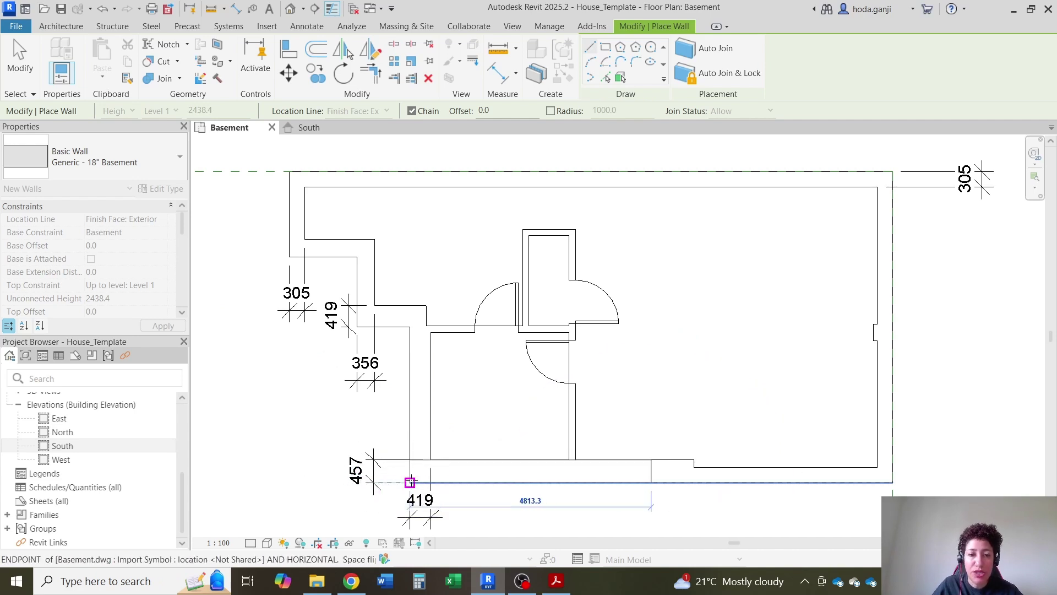
left_click(409, 483)
key("Escape")
key("Escape")
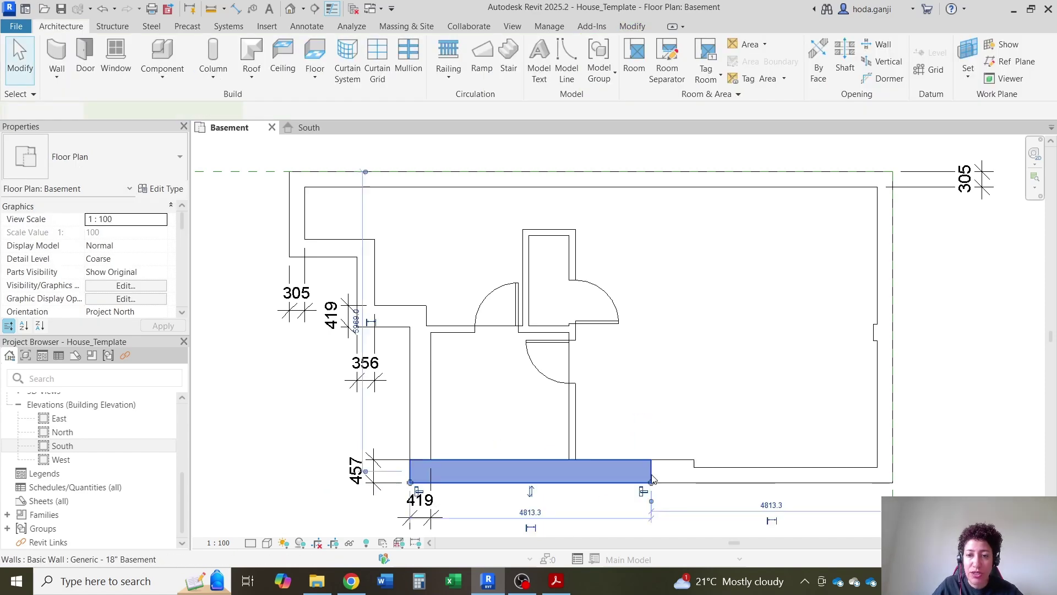
Step: Stretch the lower wall's right end towards the jog in the inner wall line, making it about 5400 mm long
left_click(652, 476)
left_click(479, 535)
left_click(486, 448)
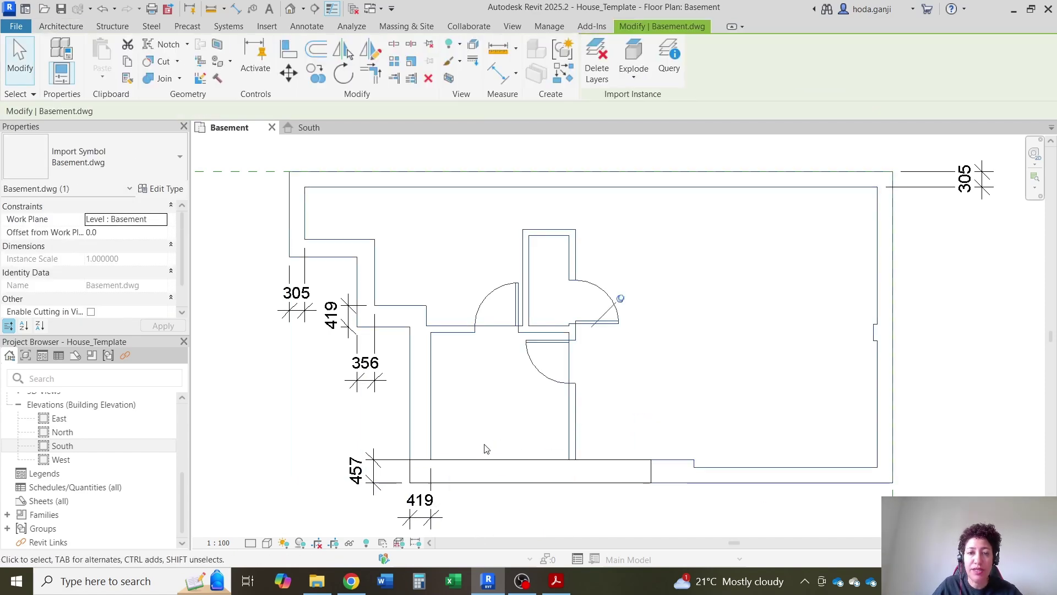
key("Escape")
left_click(651, 476)
scroll(651, 482, "up", 1)
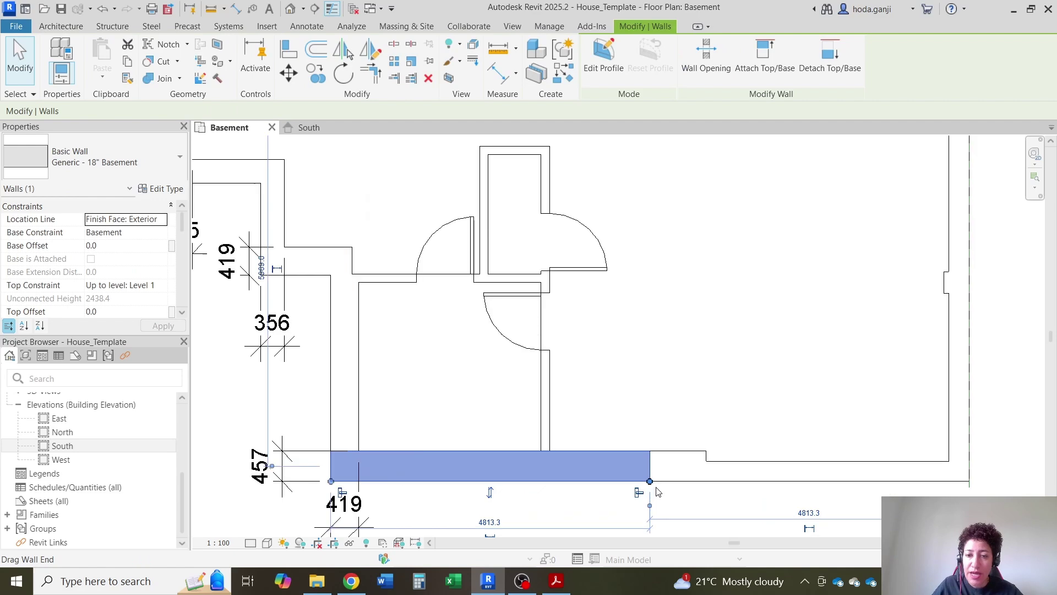
left_click_drag(651, 483, 684, 488)
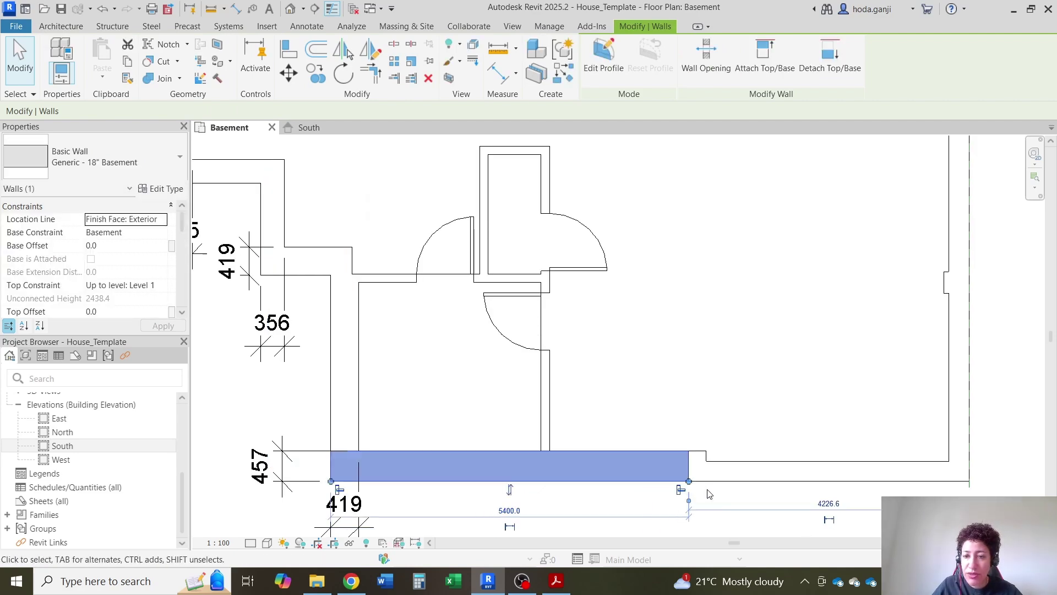
Step: Align the lower wall's right end with the short vertical jog in the imported plan's inner wall line
scroll(707, 487, "up", 2)
key("Escape")
left_click(709, 417)
key("Escape")
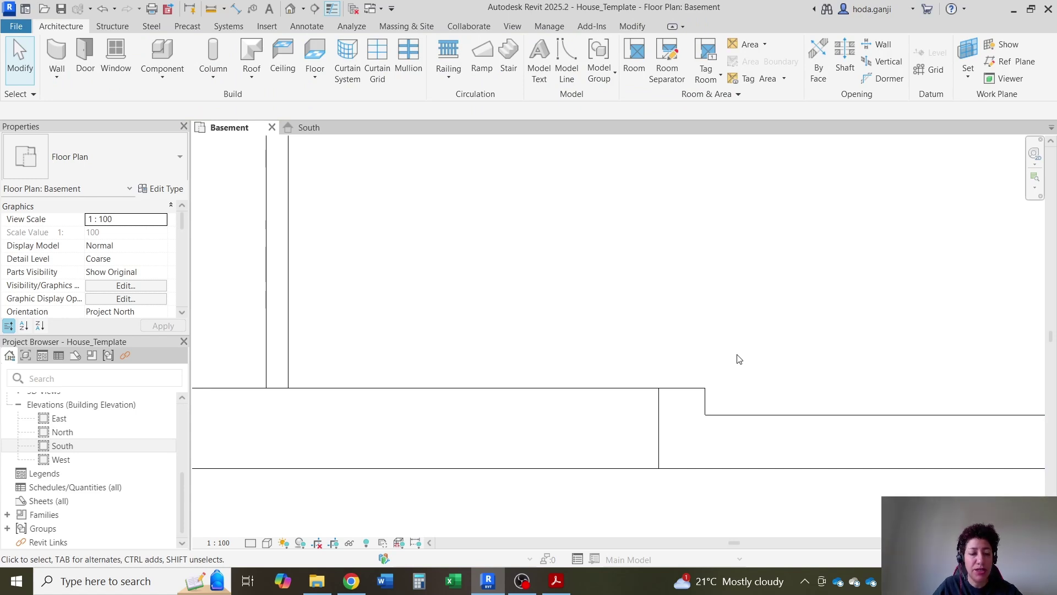
key("a")
key("l")
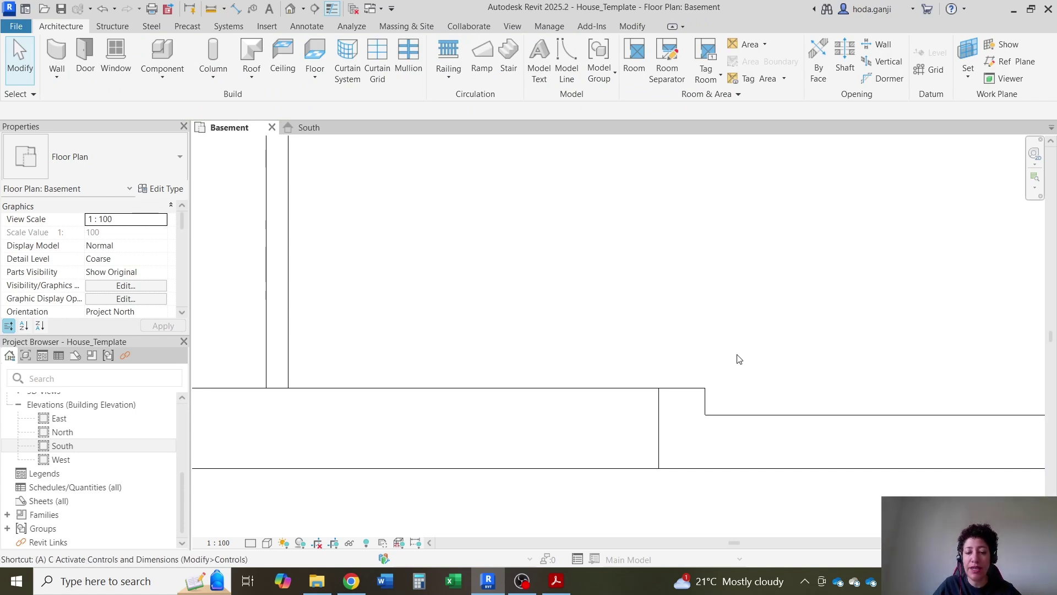
left_click(705, 406)
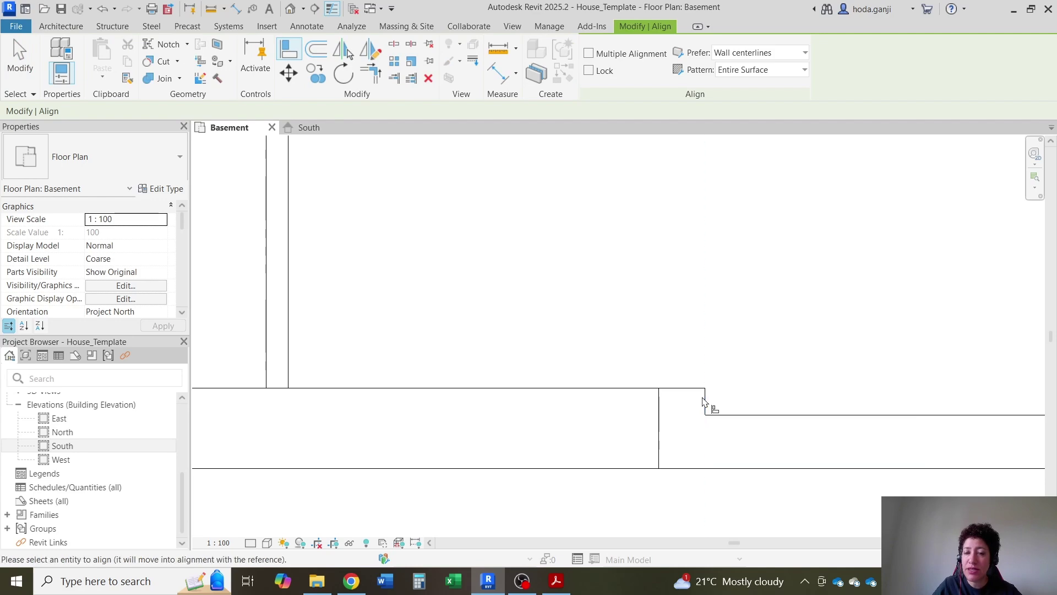
left_click(661, 429)
scroll(716, 435, "down", 5)
scroll(661, 424, "up", 3)
key("Escape")
left_click(618, 410)
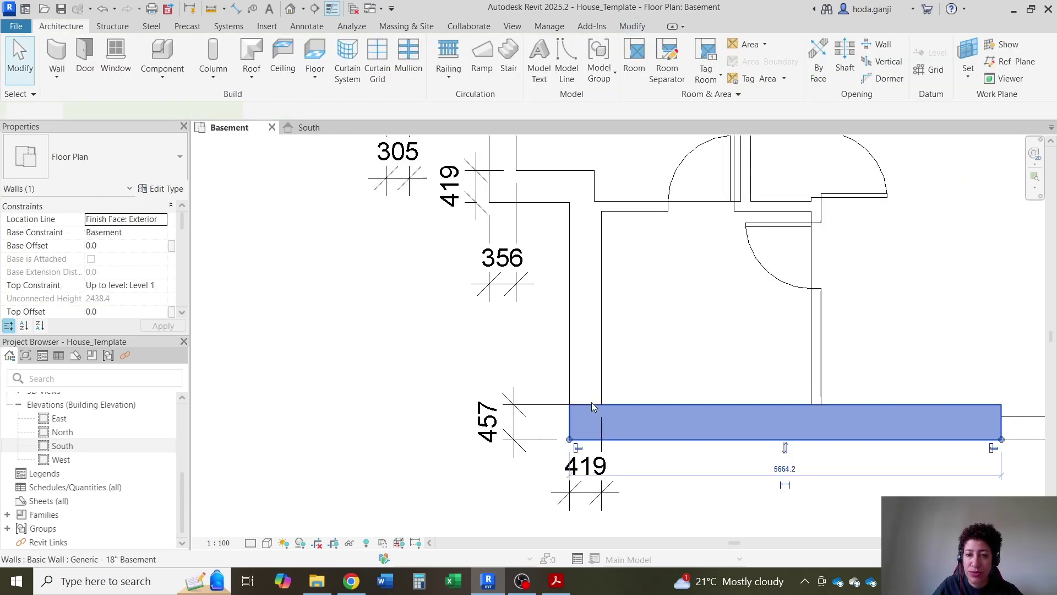
scroll(591, 403, "down", 2)
scroll(582, 382, "up", 3)
key("Escape")
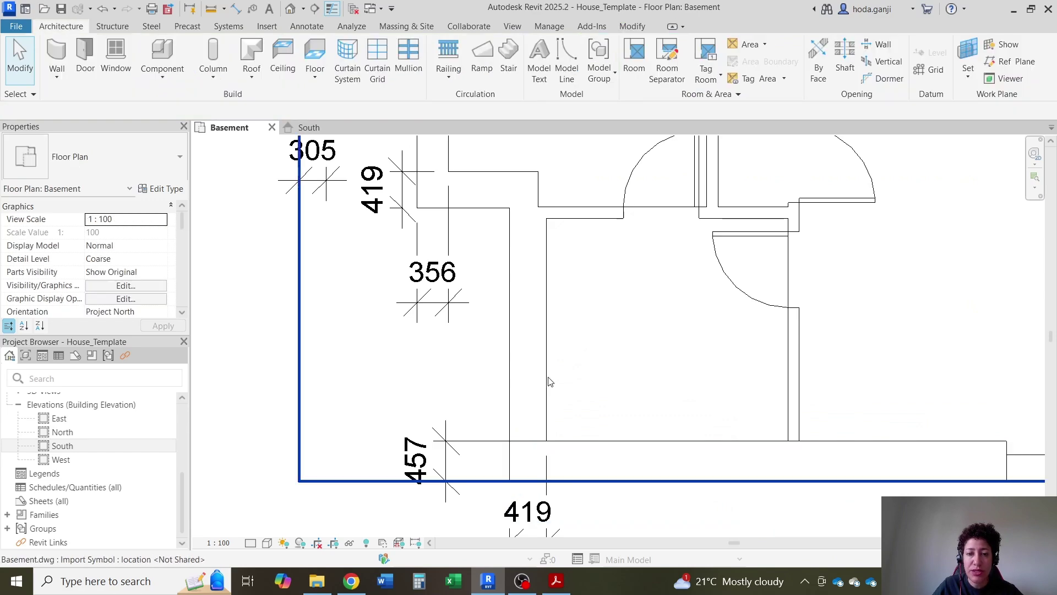
Step: Switch to Chrome and convert 429 millimetres to inches
left_click(352, 581)
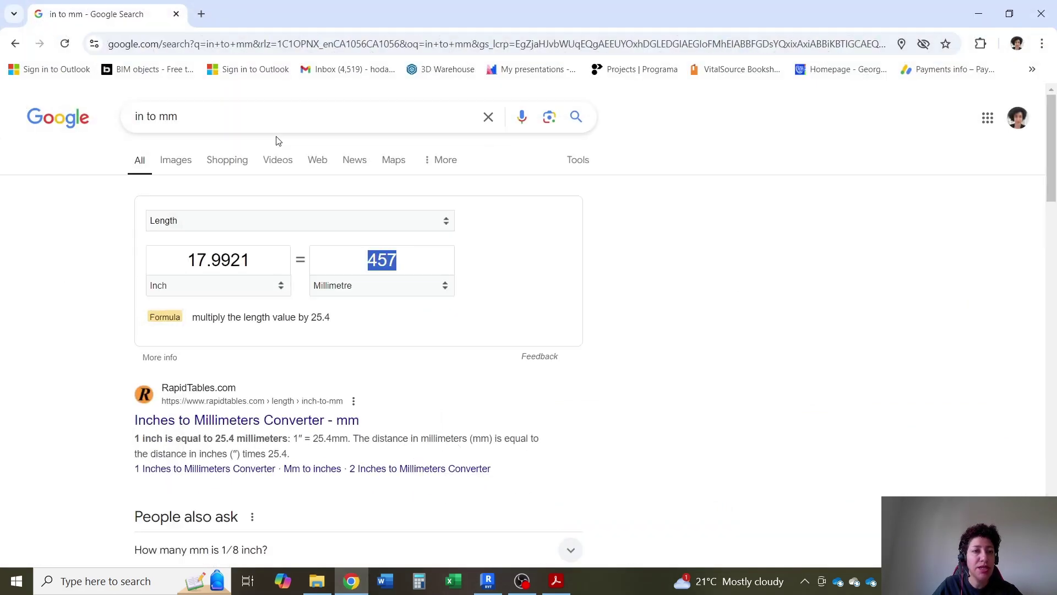
type("429")
double_click(345, 262)
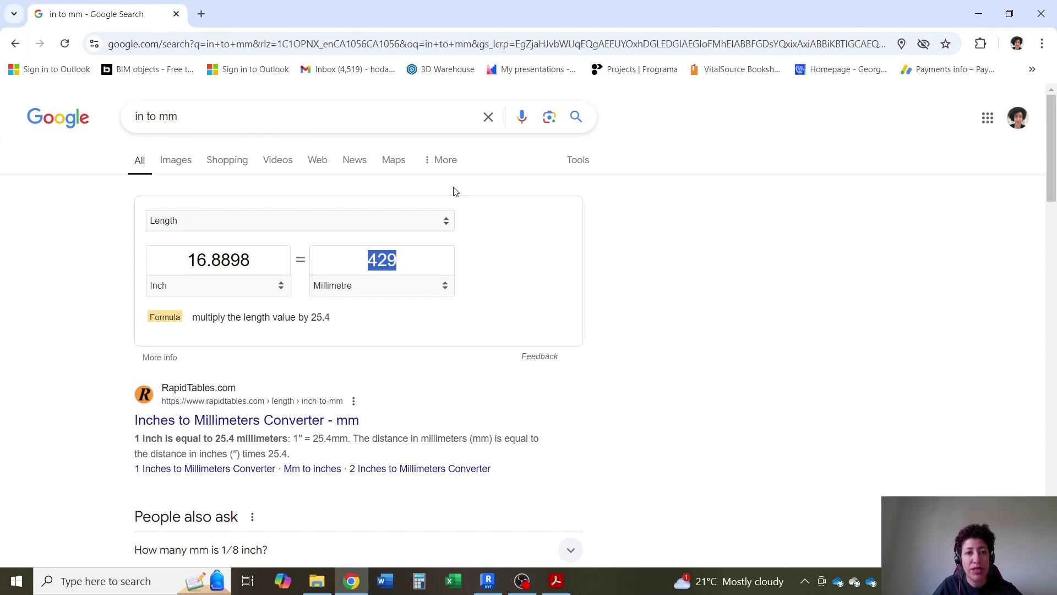
Step: Switch back to Revit and start a new wall of type Generic - 16.5"
left_click(978, 13)
key("w")
key("a")
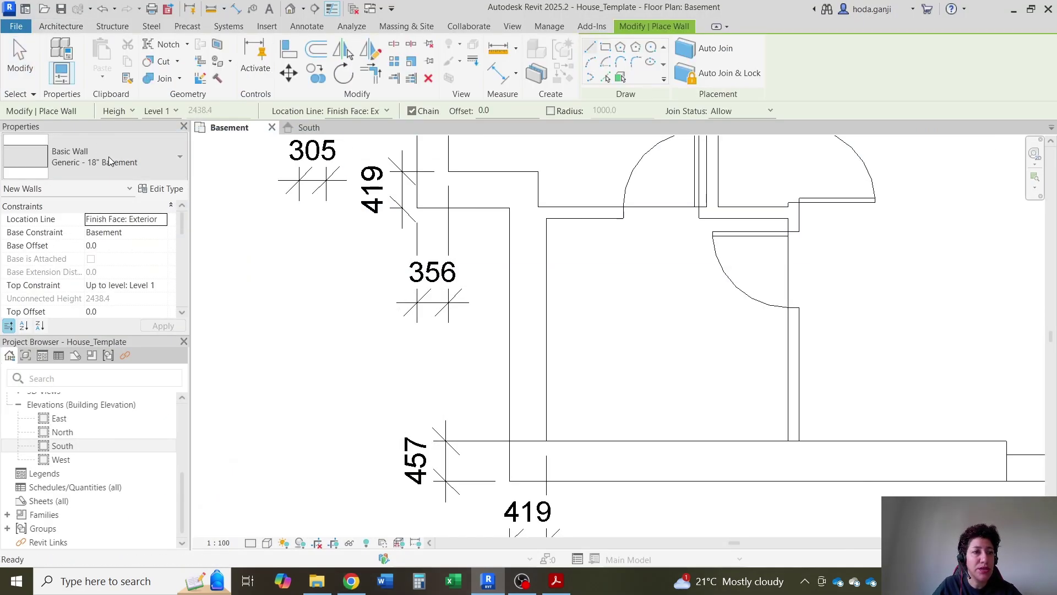
left_click(111, 155)
scroll(118, 257, "up", 3)
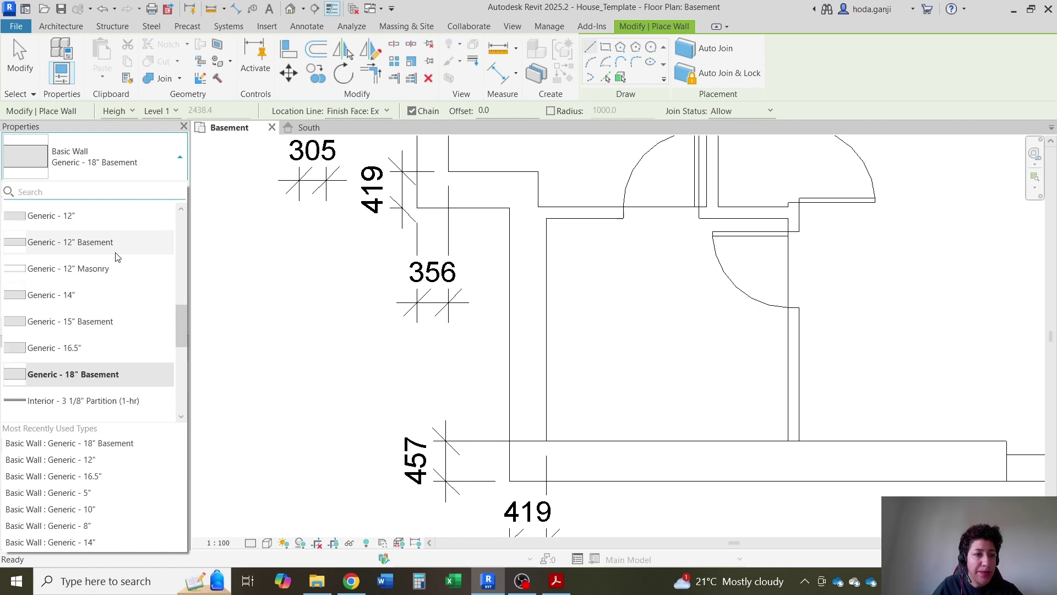
left_click(129, 348)
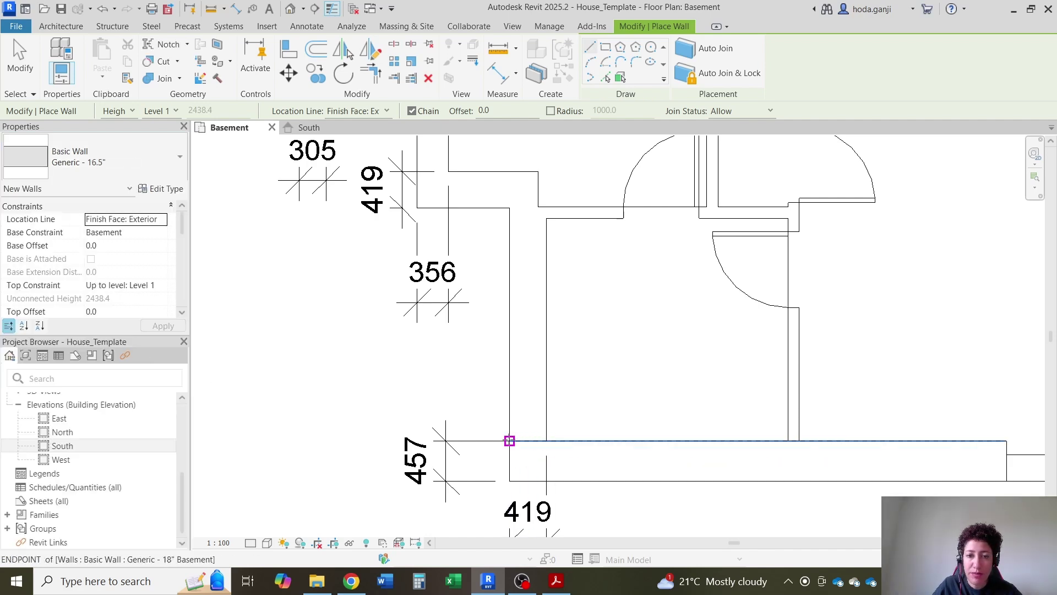
Step: Draw the lower-left vertical wall up from the 18" wall's inner corner and continue it along the adjoining horizontal step segment
left_click(510, 441)
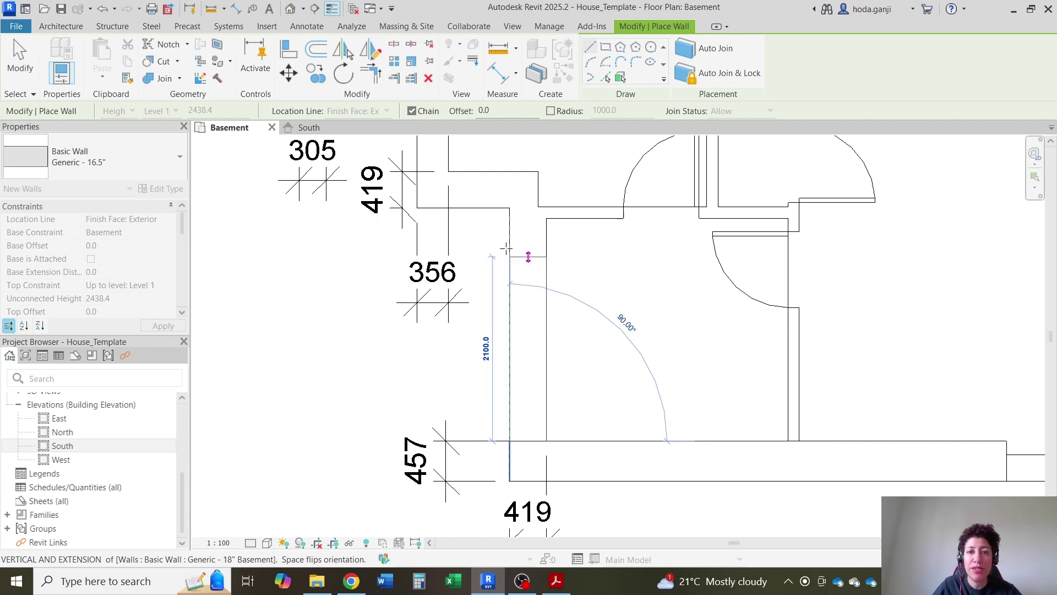
left_click(509, 208)
left_click(417, 208)
key("Escape")
key("Escape")
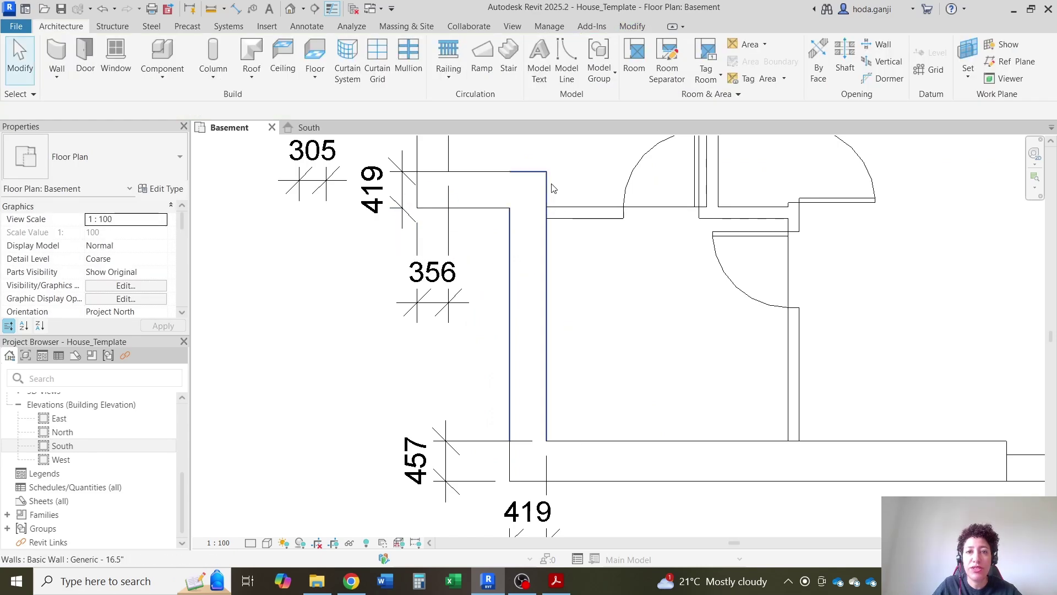
Step: Dimension the thickness of the upper horizontal wall segment in the stepped left side, placing the dimension left of the plan
middle_click_drag(549, 197, 600, 404)
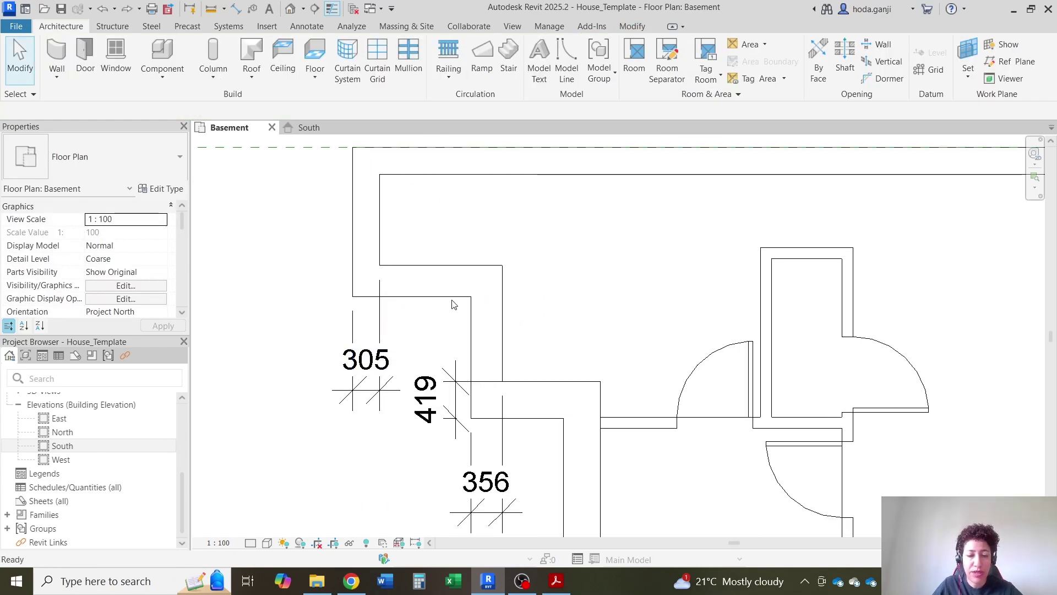
key("d")
key("i")
left_click(447, 298)
left_click(485, 265)
left_click(308, 278)
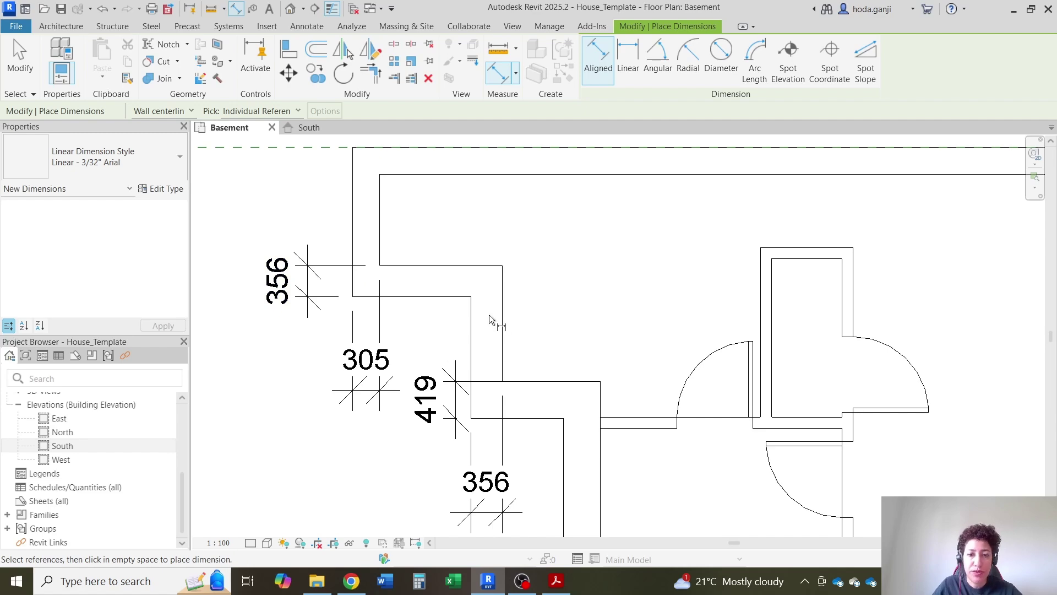
Step: Switch to Chrome and convert 356 millimetres to inches
left_click(352, 581)
left_click(270, 257)
left_click(341, 255)
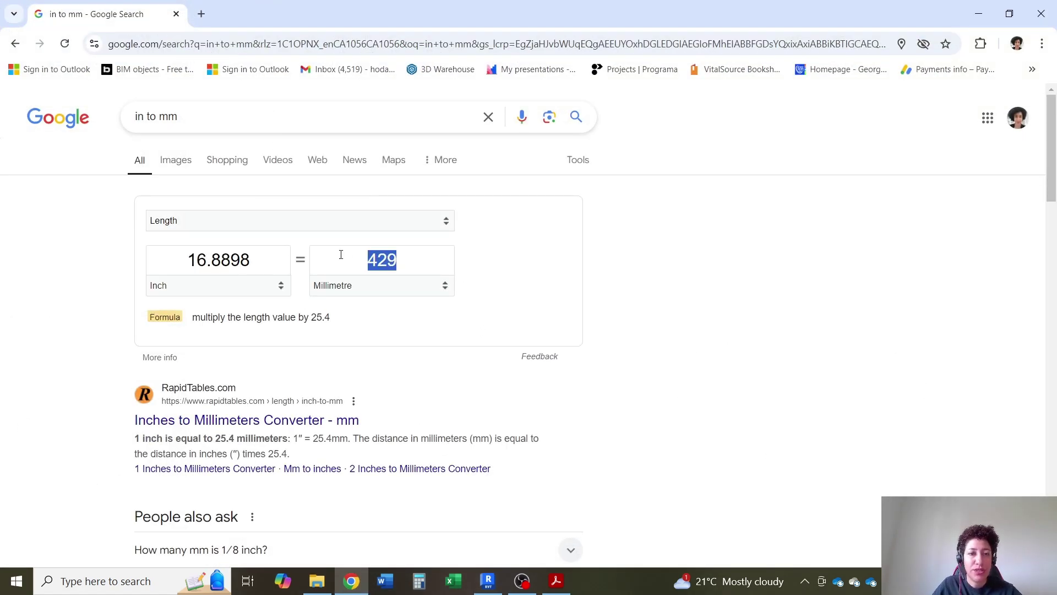
type("356")
left_click(346, 255)
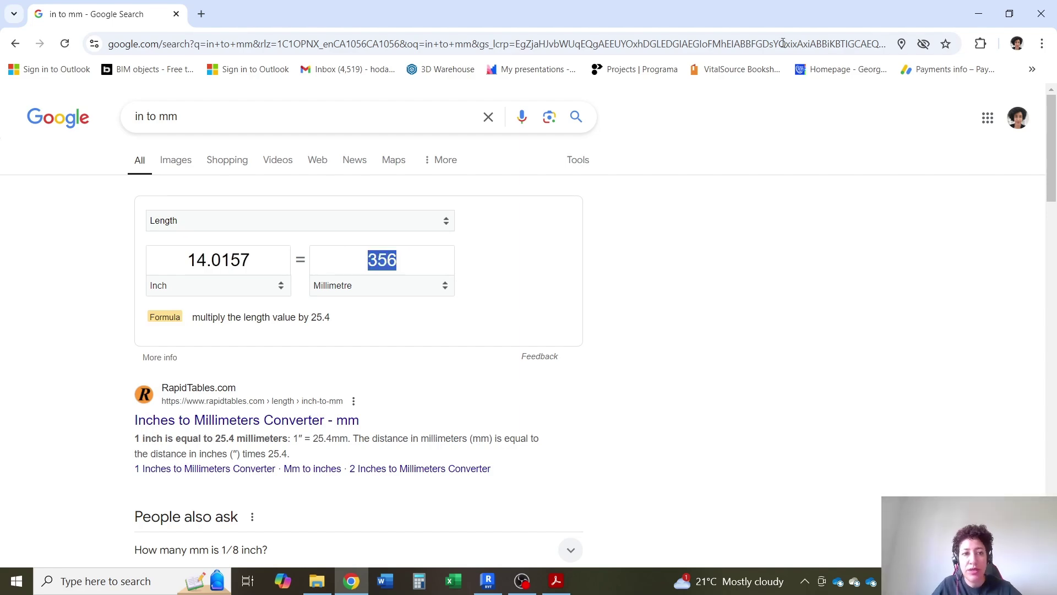
Step: Switch back to Revit and start a new wall of type Generic - 14"
left_click(978, 14)
key("Escape")
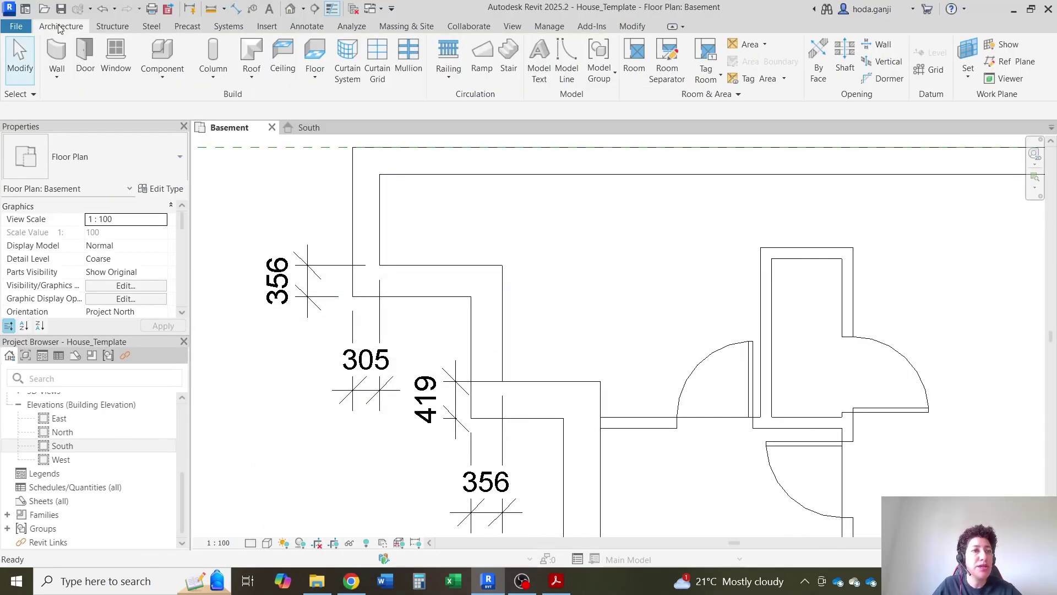
key("w")
key("a")
left_click(136, 152)
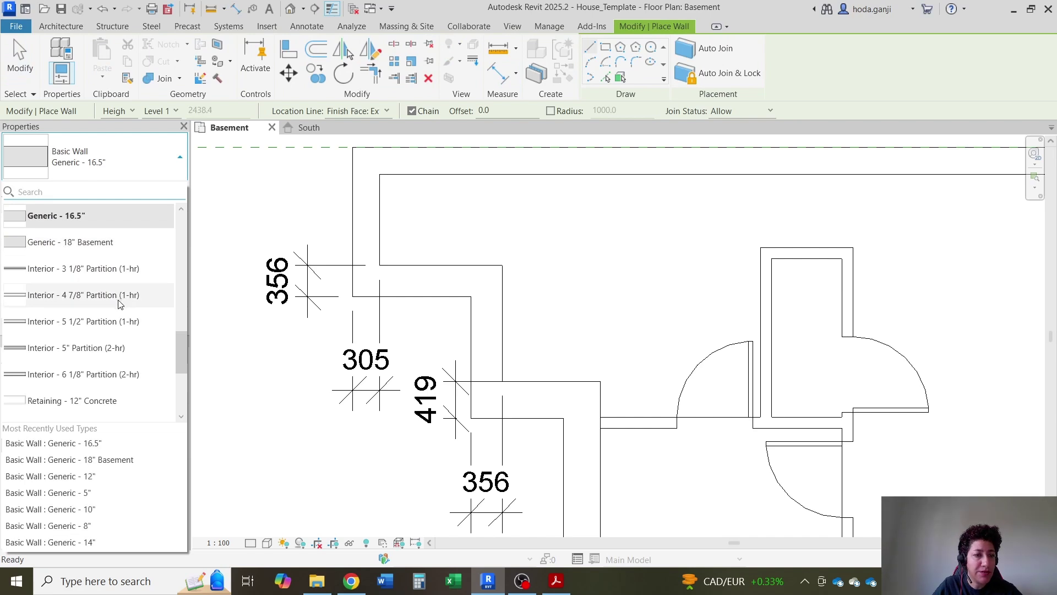
scroll(117, 300, "up", 1)
left_click(117, 242)
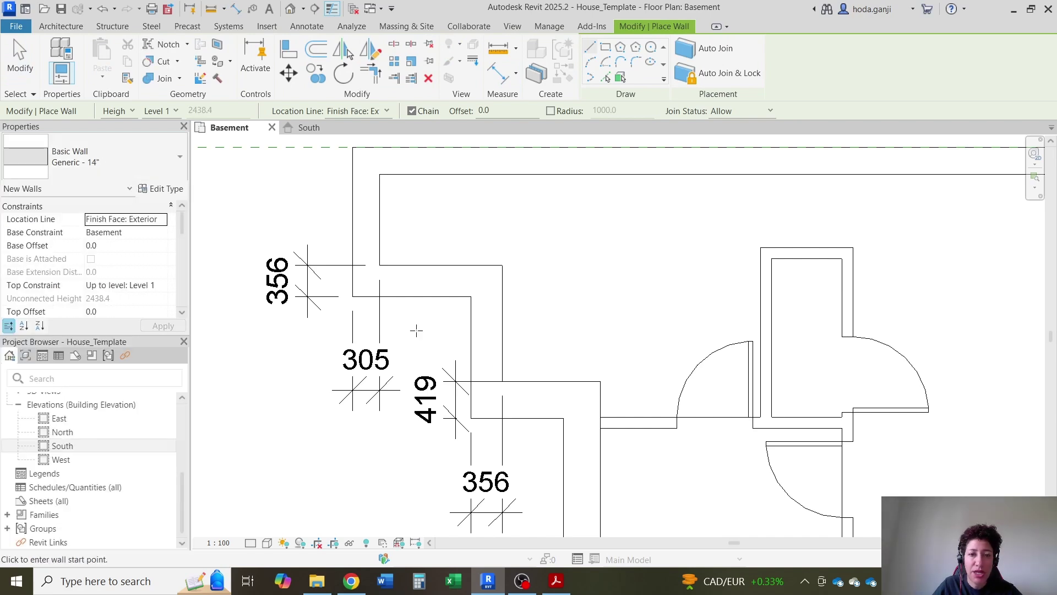
Step: Draw the vertical wall above the 16.5" horizontal segment and the horizontal wall from its upper end to the outer left corner
left_click(470, 380)
left_click(470, 296)
key("Escape")
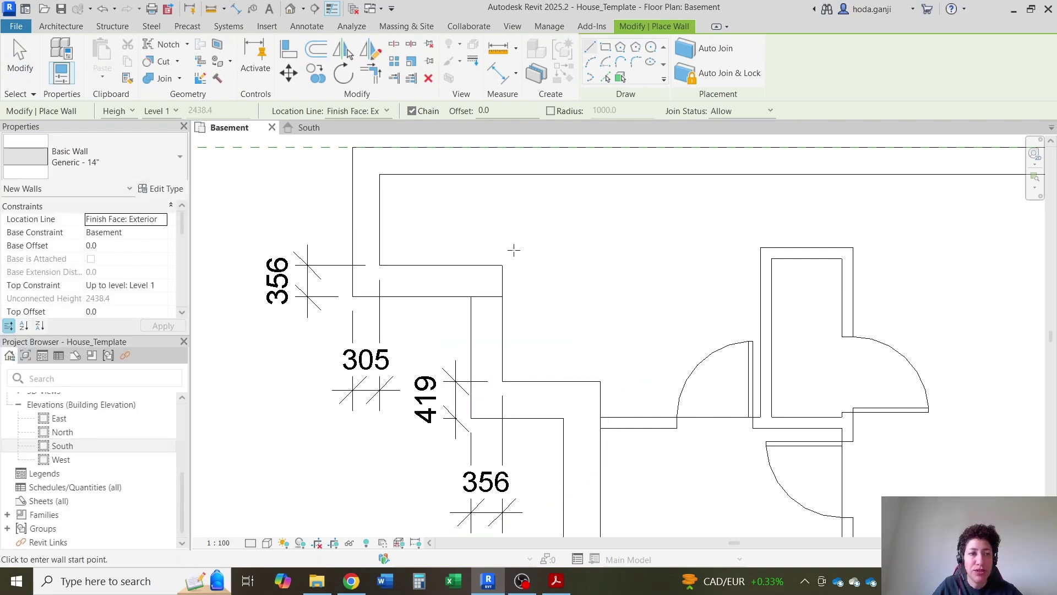
left_click(471, 296)
left_click(353, 296)
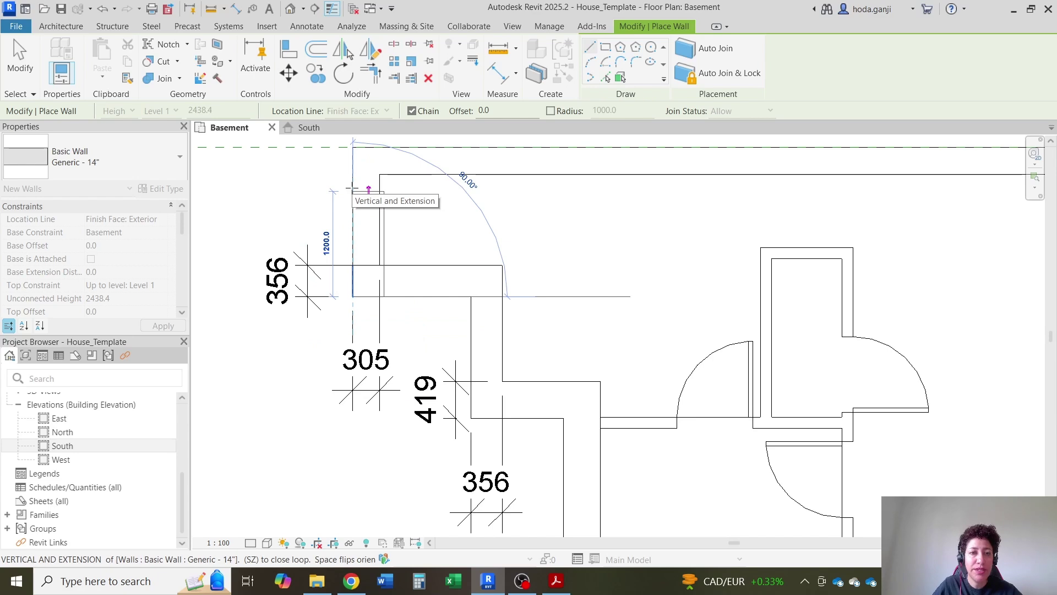
key("Escape")
Step: Switch to Chrome and convert 305 millimetres to inches
left_click(351, 581)
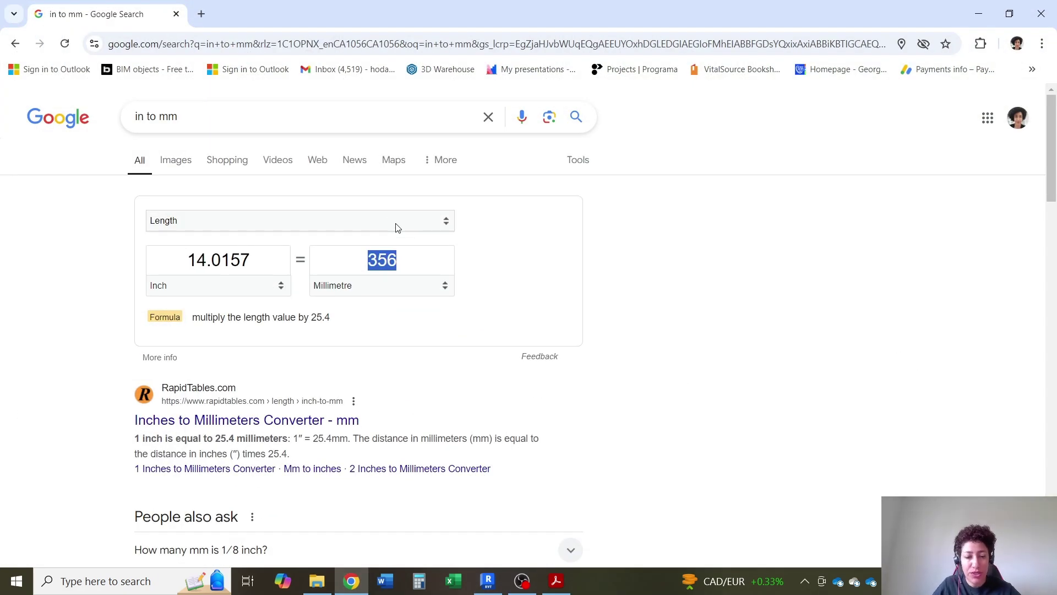
type("305")
key("ctrl+a")
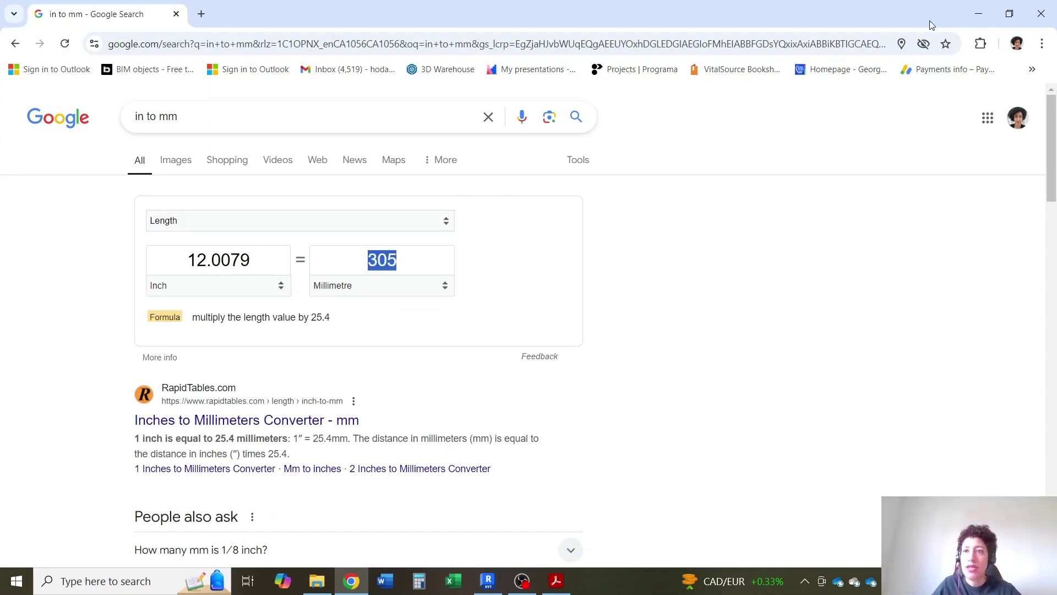
Step: Return to Revit and set the wall type to Generic - 12" Basement
left_click(978, 14)
left_click(108, 152)
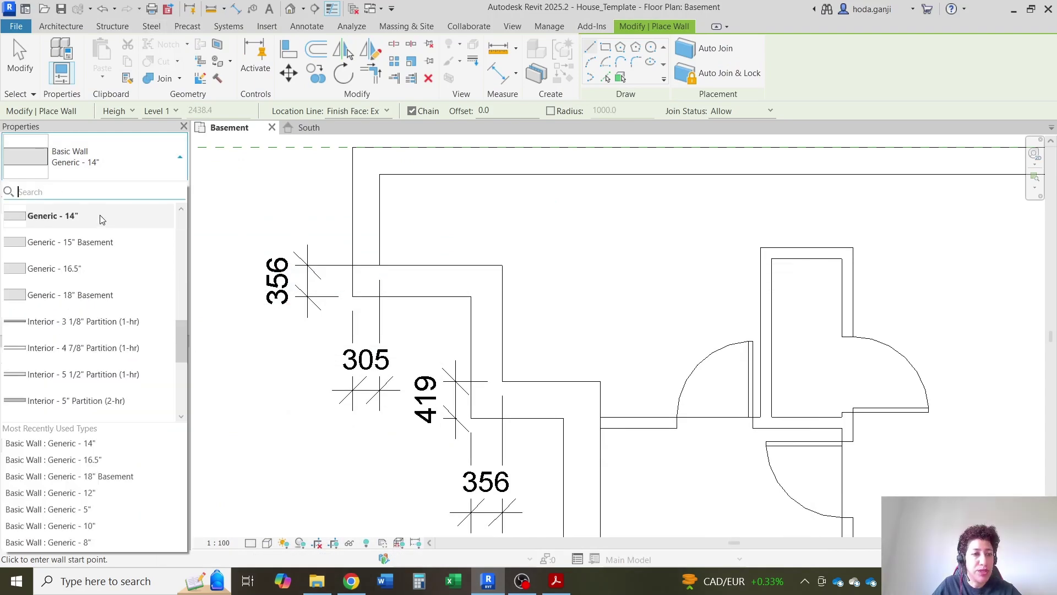
scroll(95, 243, "up", 1)
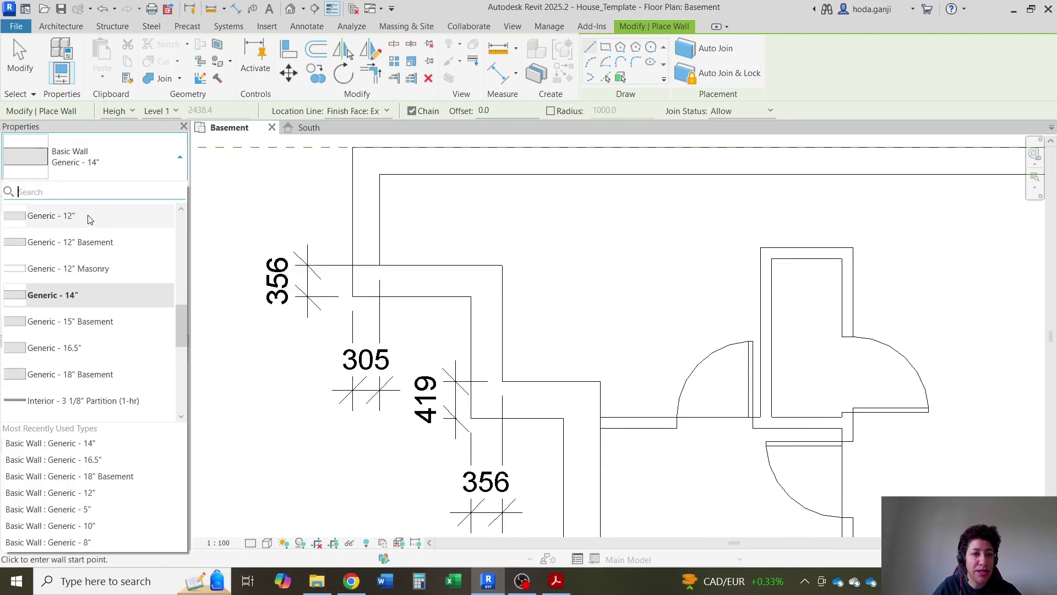
left_click(89, 219)
left_click(116, 160)
left_click(110, 243)
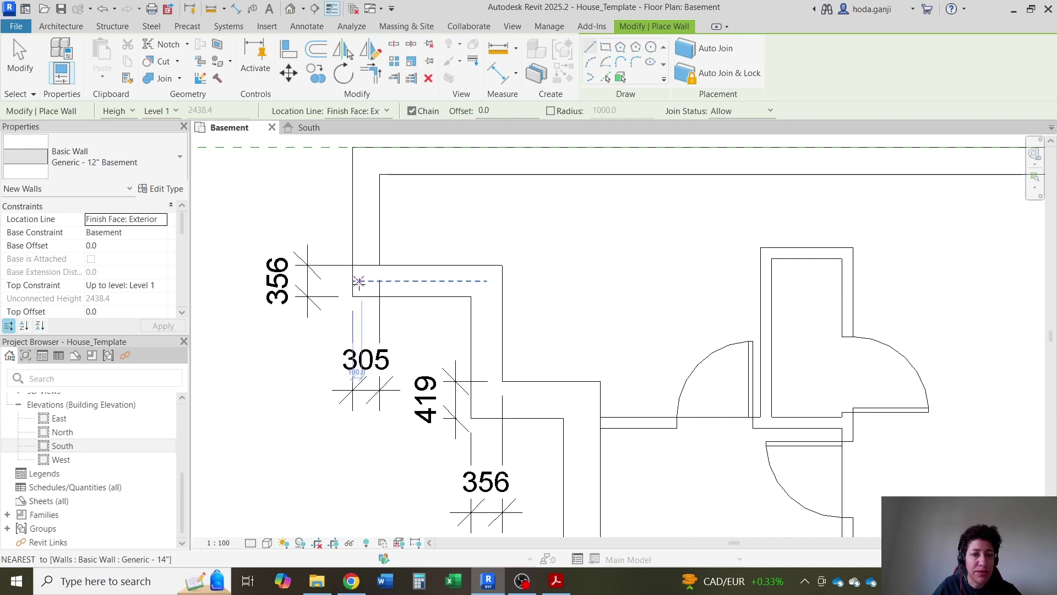
Step: Draw the remaining exterior walls from the upper left jog through the top-left, top-right and bottom-right corners to the thickness change in the bottom wall
left_click(352, 266)
scroll(353, 266, "down", 2)
left_click(352, 176)
scroll(496, 175, "down", 2)
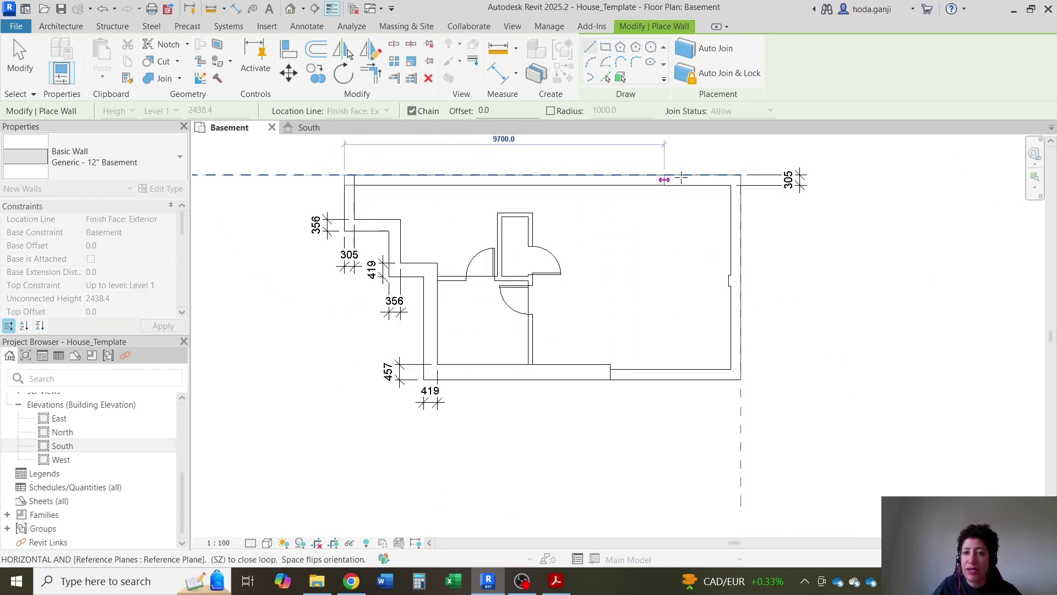
scroll(661, 176, "up", 3)
left_click(655, 164)
scroll(655, 163, "down", 2)
scroll(642, 406, "up", 3)
left_click(659, 500)
left_click(311, 500)
scroll(815, 429, "down", 2)
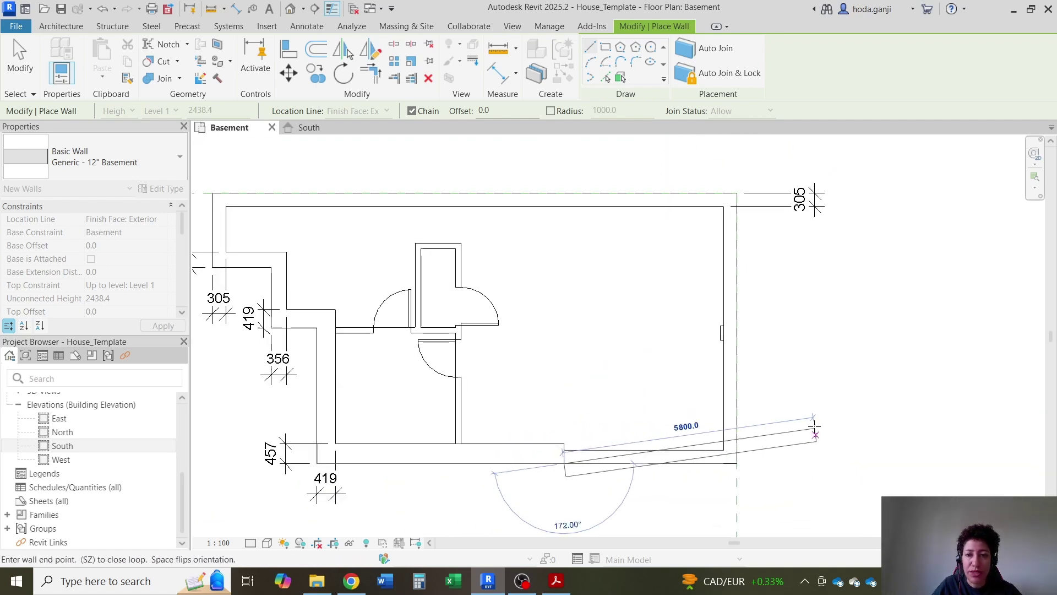
key("Escape")
key("Escape")
Step: Temporarily hide the imported Basement.dwg to check the walls alone, and reset the temporary hide
scroll(786, 411, "up", 2)
scroll(766, 325, "up", 3)
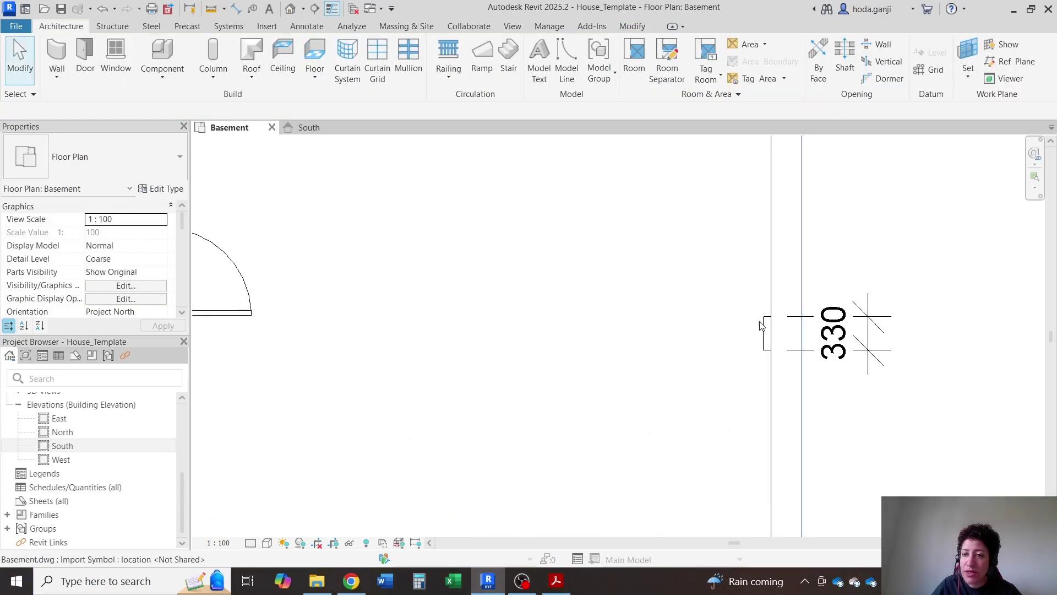
scroll(903, 321, "down", 2)
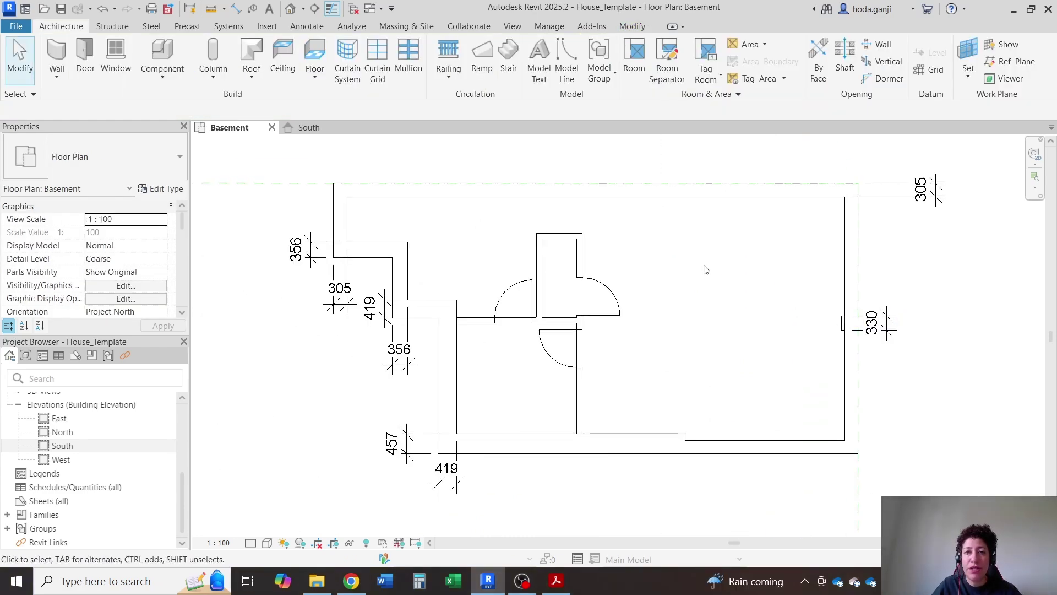
scroll(710, 267, "up", 1)
left_click(572, 330)
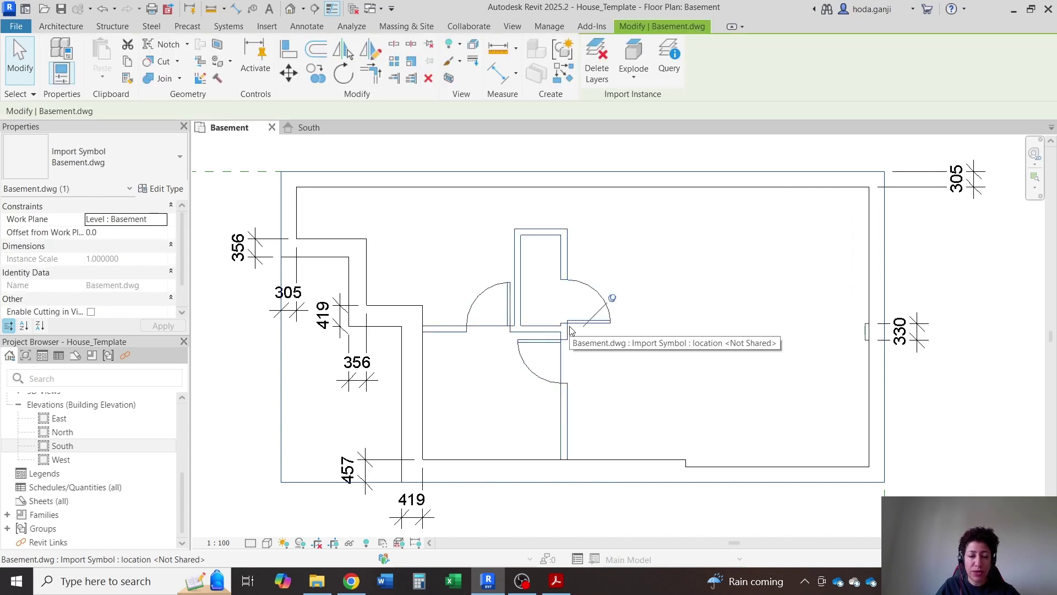
key("h")
key("h")
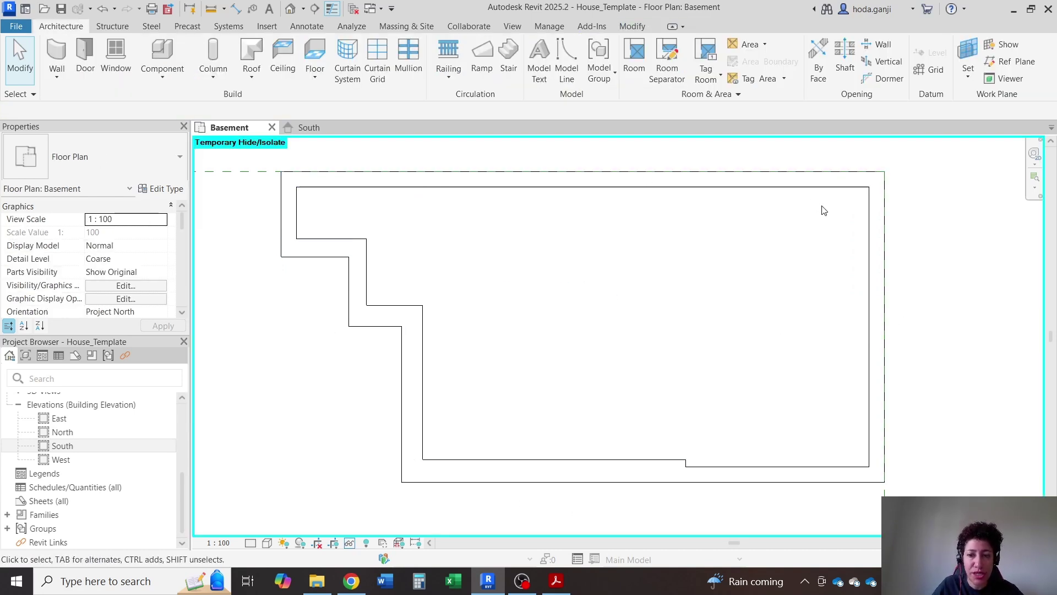
left_click(349, 544)
left_click(420, 526)
Step: Hide Basement.dwg using the Hide Element option of Temporary Hide/Isolate, and restore it
left_click(547, 328)
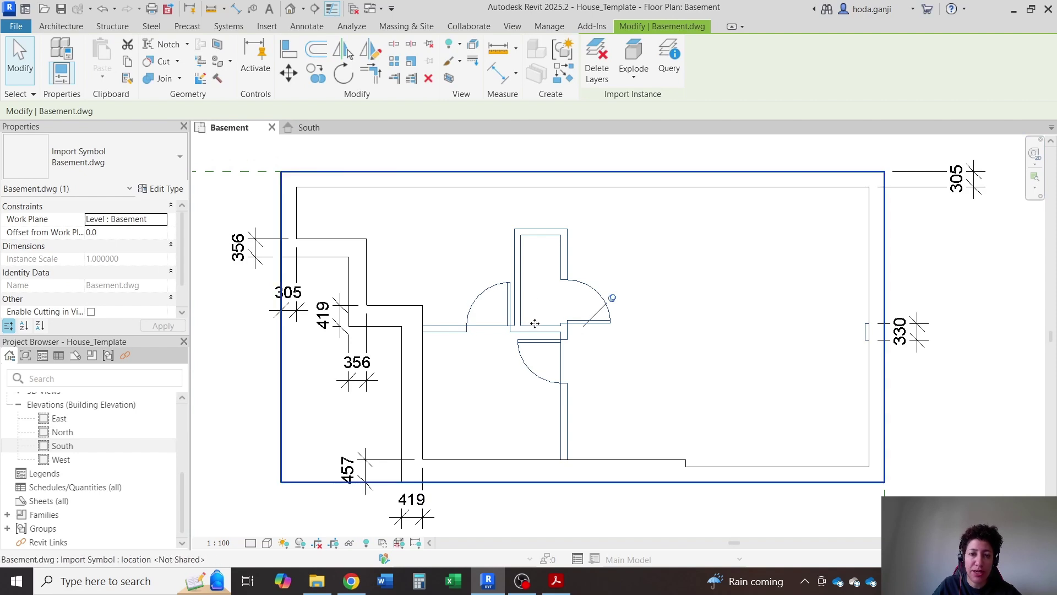
left_click(350, 543)
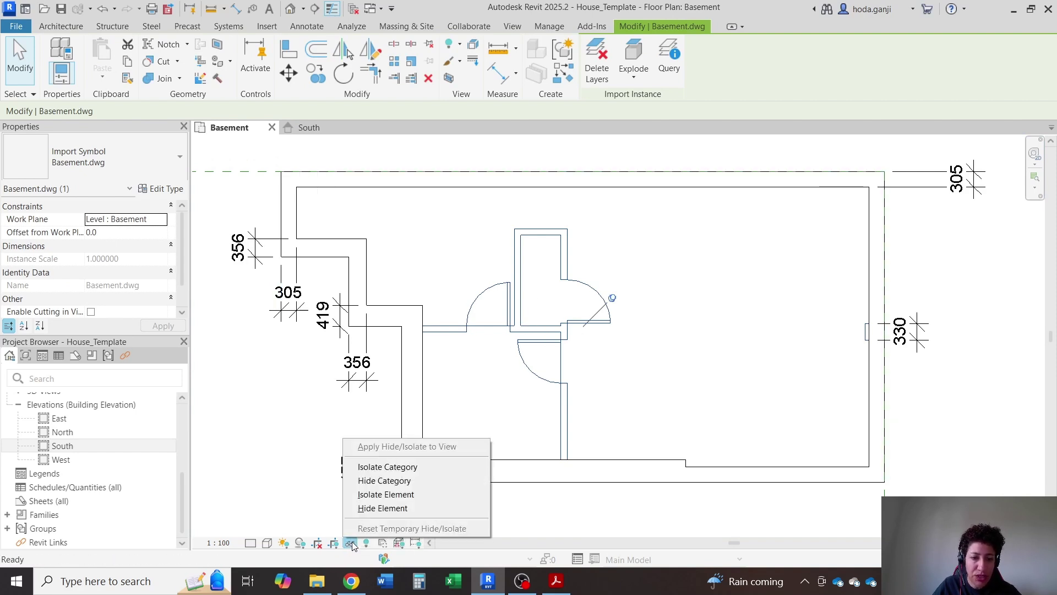
left_click(380, 508)
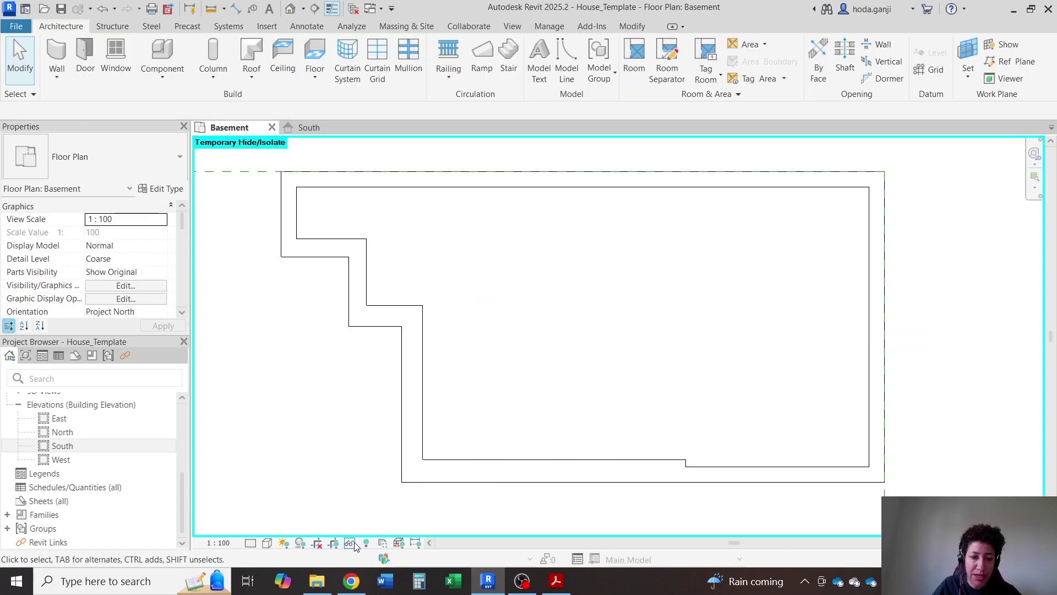
left_click(364, 544)
left_click(385, 526)
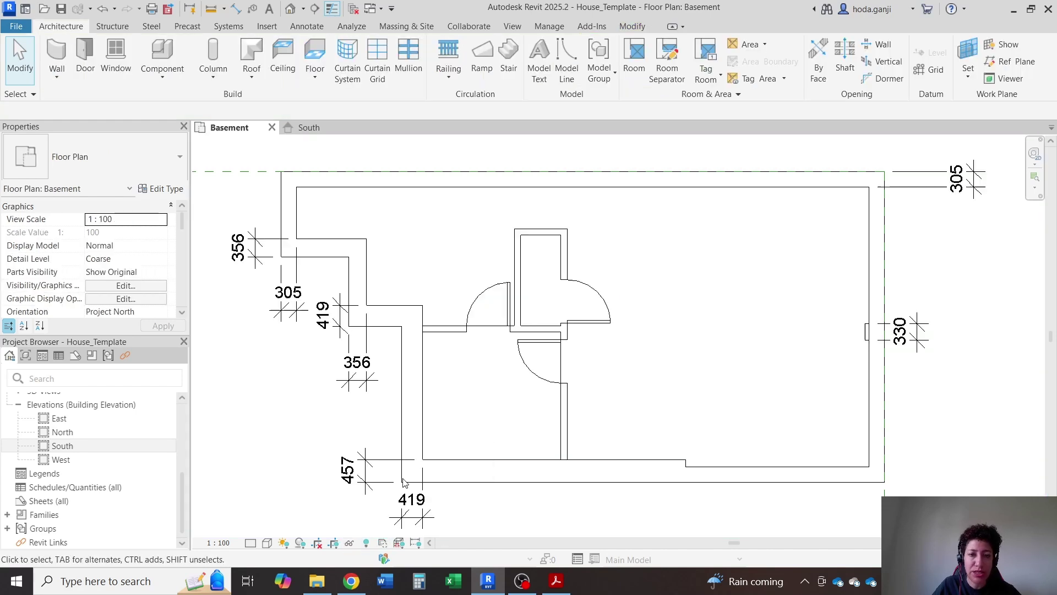
Step: Temporarily hide the imported Basement.dwg once more in the floor plan
left_click(556, 338)
left_click(340, 536)
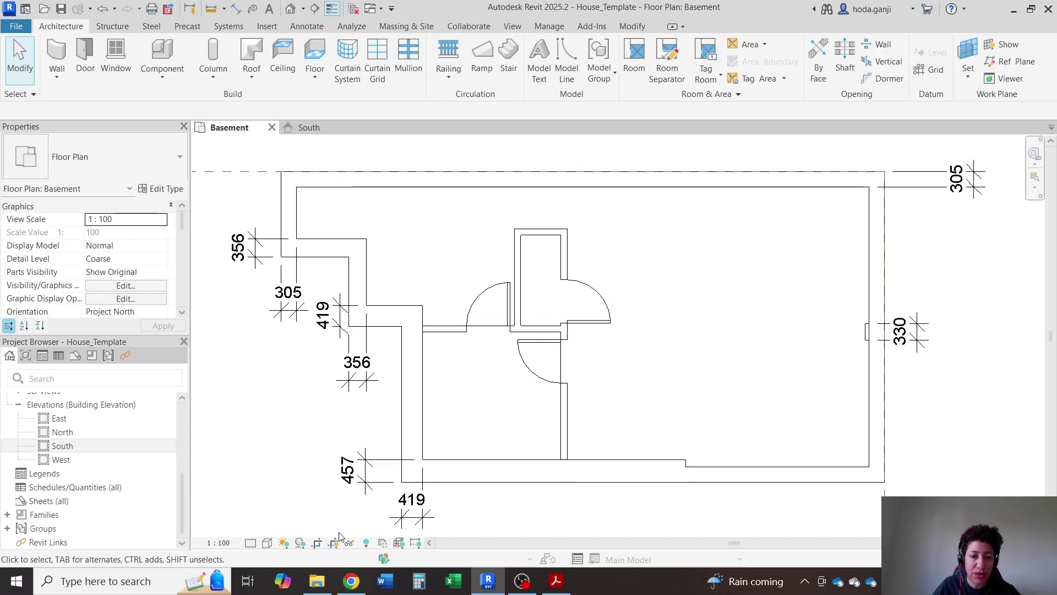
left_click(577, 351)
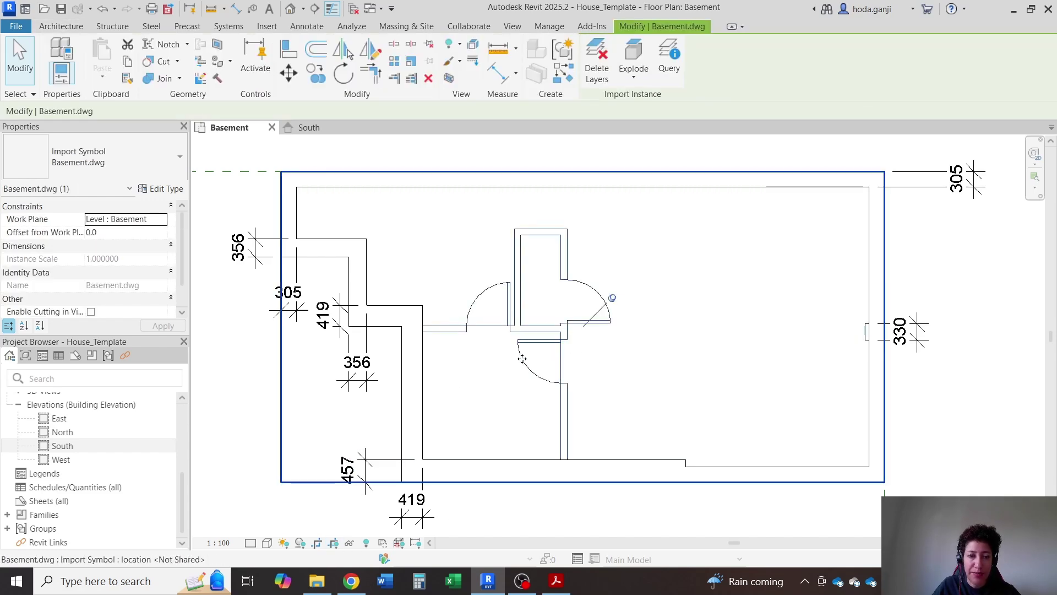
key("h")
key("h")
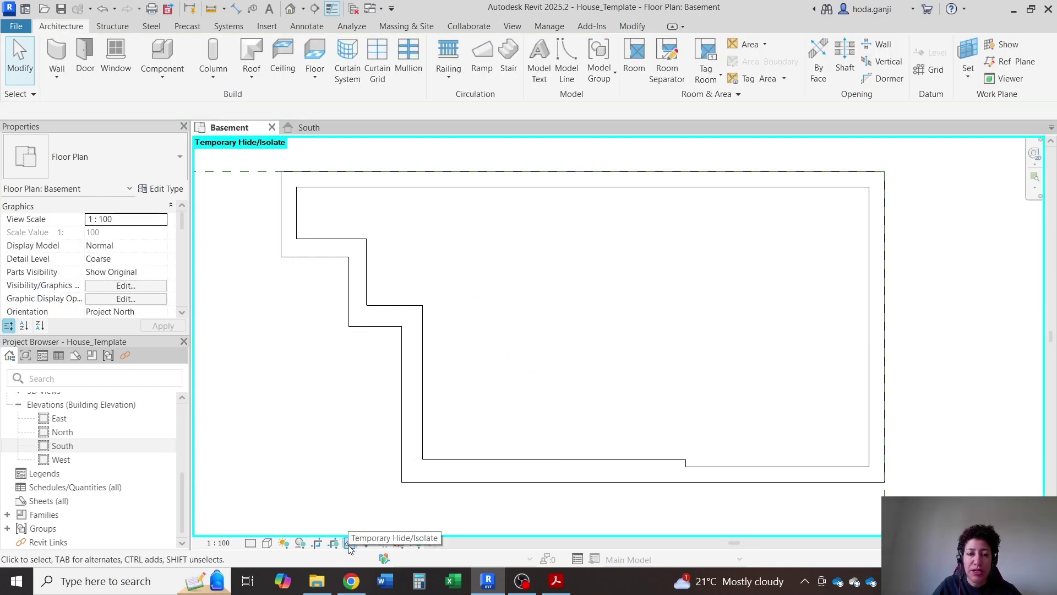
Step: Open the default 3D view, inspect the basement walls from several angles, and return to the Basement floor plan
left_click(291, 9)
middle_click_drag(611, 418, 672, 396, "shift")
middle_click_drag(716, 308, 633, 418, "shift")
left_click(246, 126)
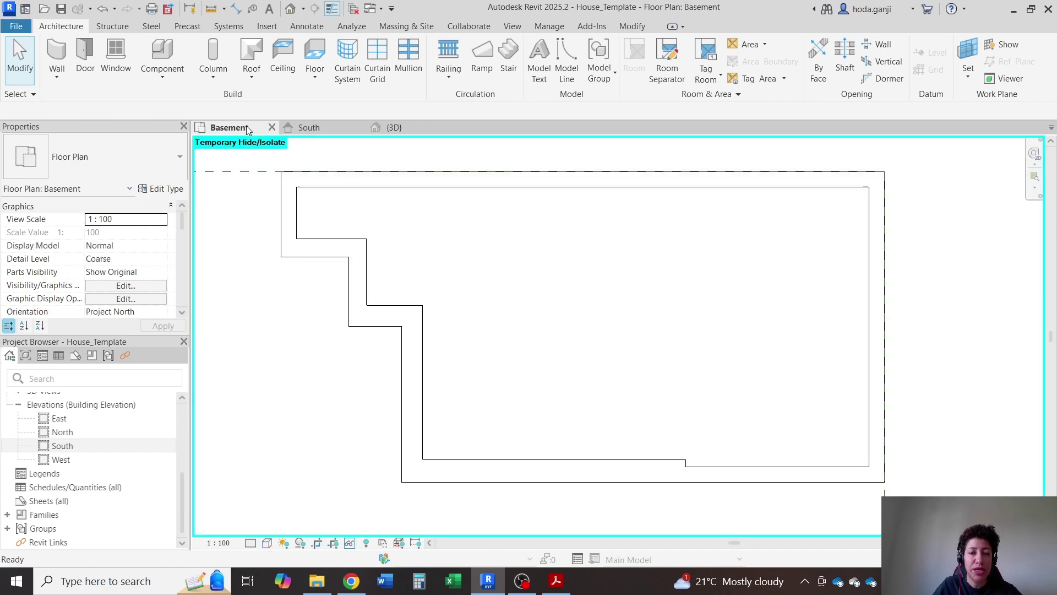
Step: Reset Temporary Hide/Isolate in the Basement floor plan
scroll(455, 297, "up", 1)
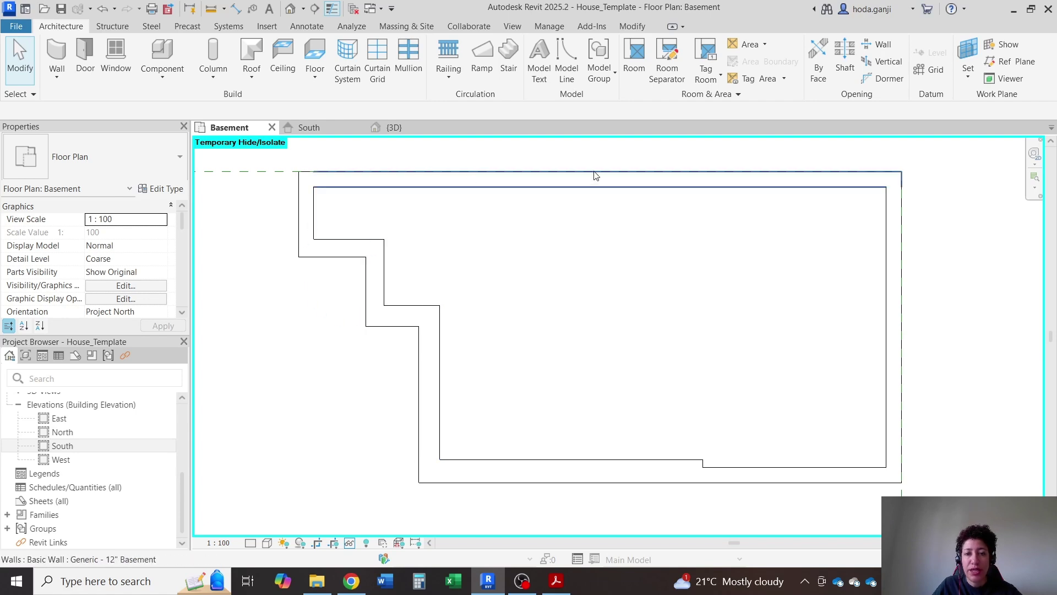
scroll(622, 363, "down", 4)
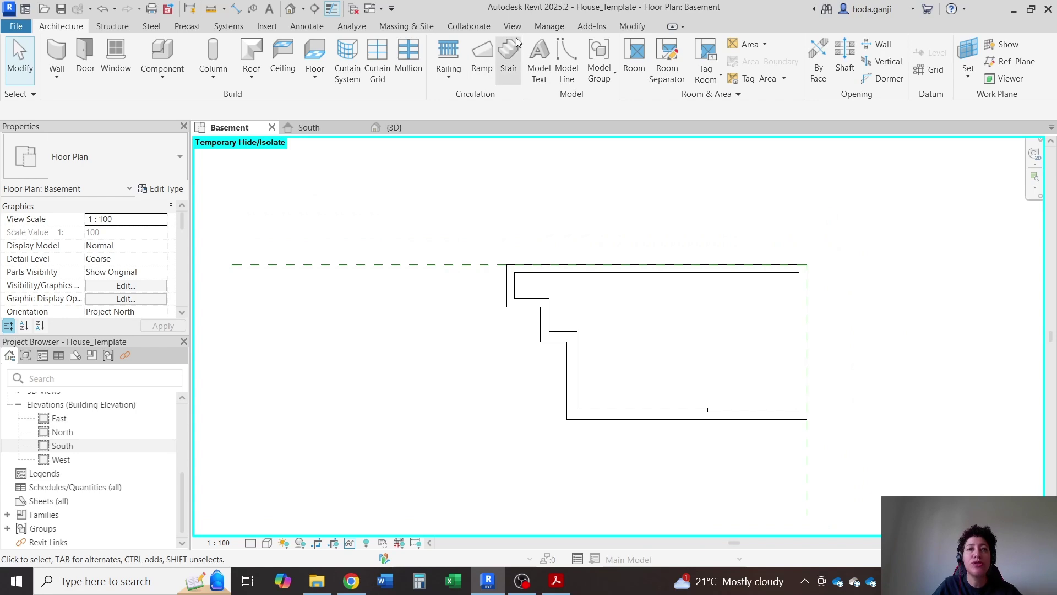
left_click(350, 544)
left_click(359, 529)
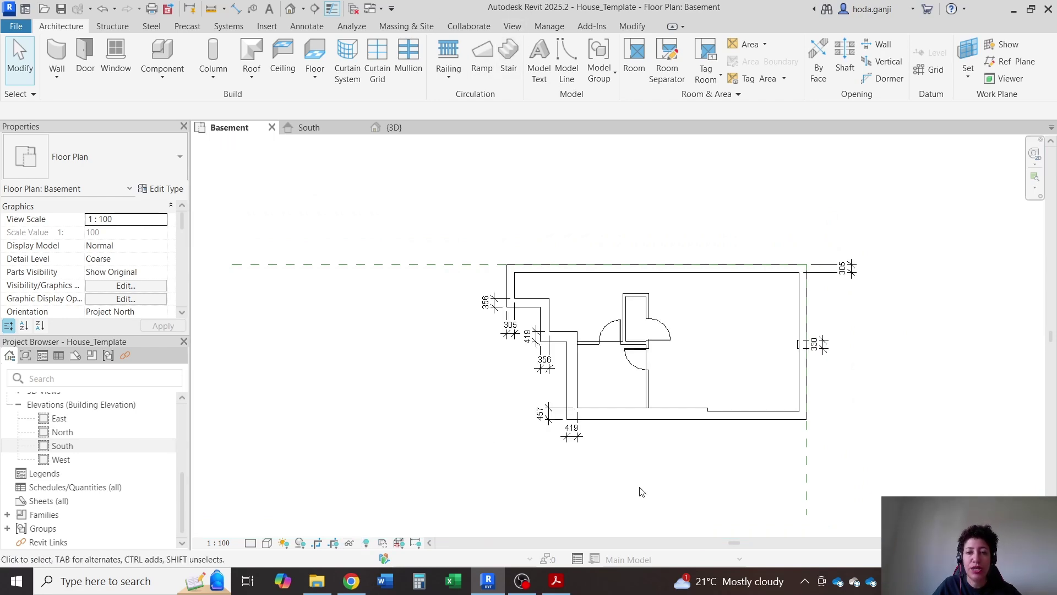
Step: Delete the wall thickness dimensions and the 330 dimension around the basement plan
scroll(530, 383, "up", 2)
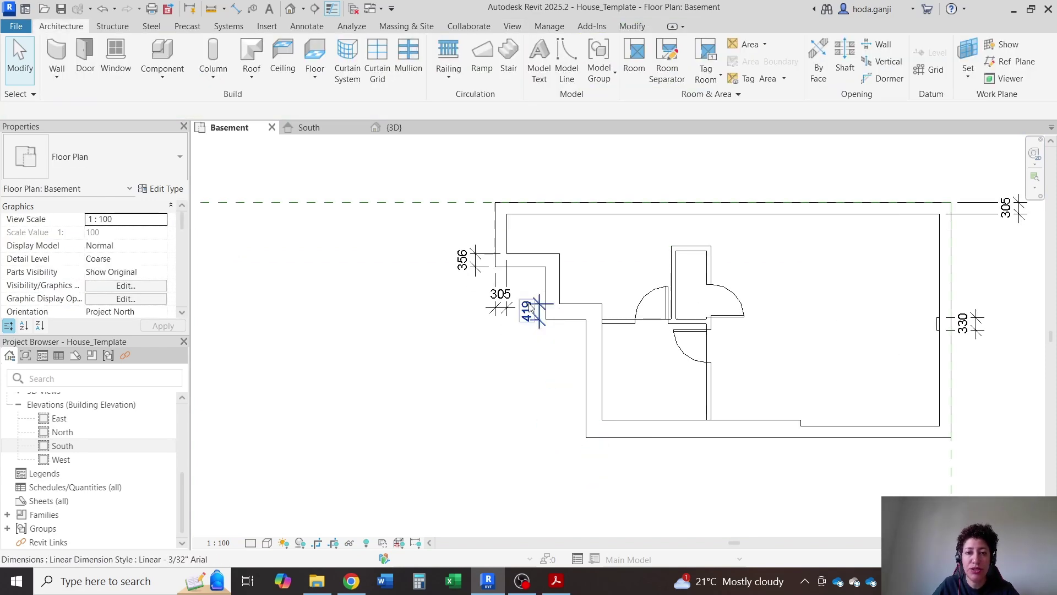
left_click(546, 347)
key("Delete")
scroll(497, 307, "down", 1)
left_click(933, 221)
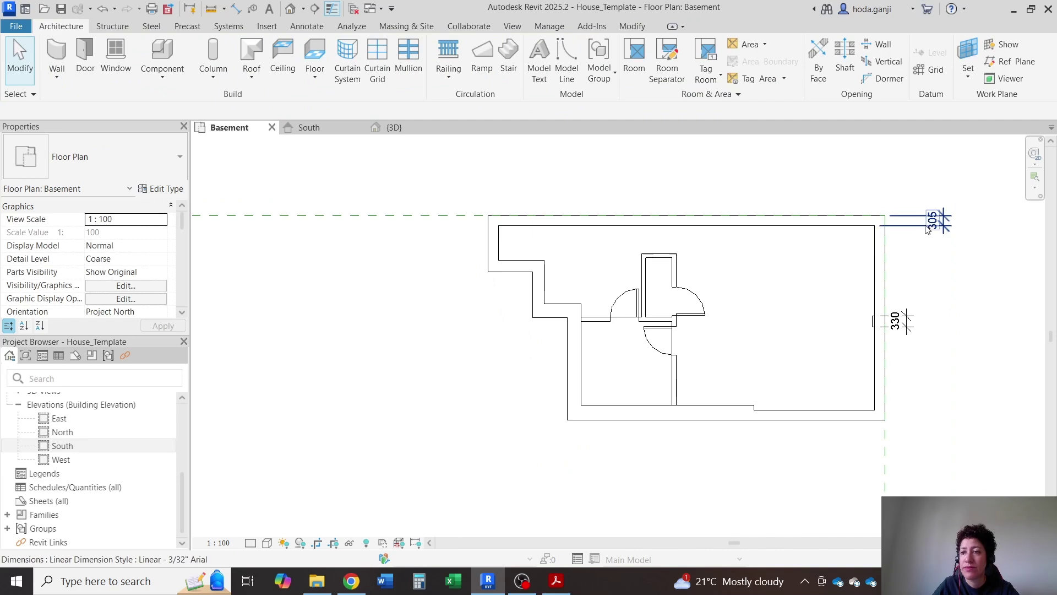
key("Delete")
left_click(895, 321)
key("Delete")
Step: Create a horizontal building section through the lower part of the basement, running from well left of the plan to just past its right wall
left_click(513, 26)
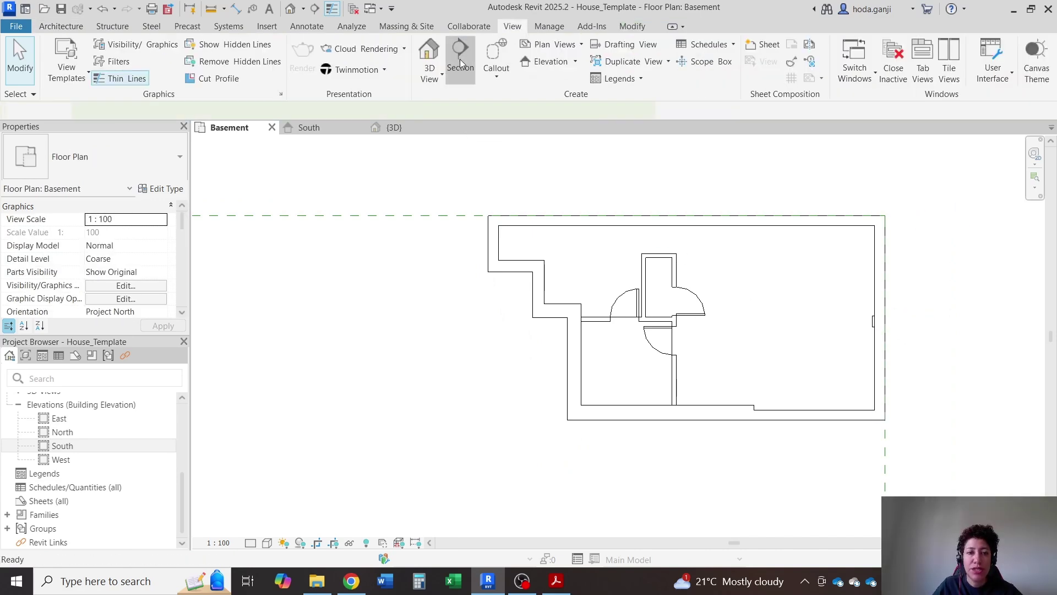
left_click(460, 59)
left_click(264, 341)
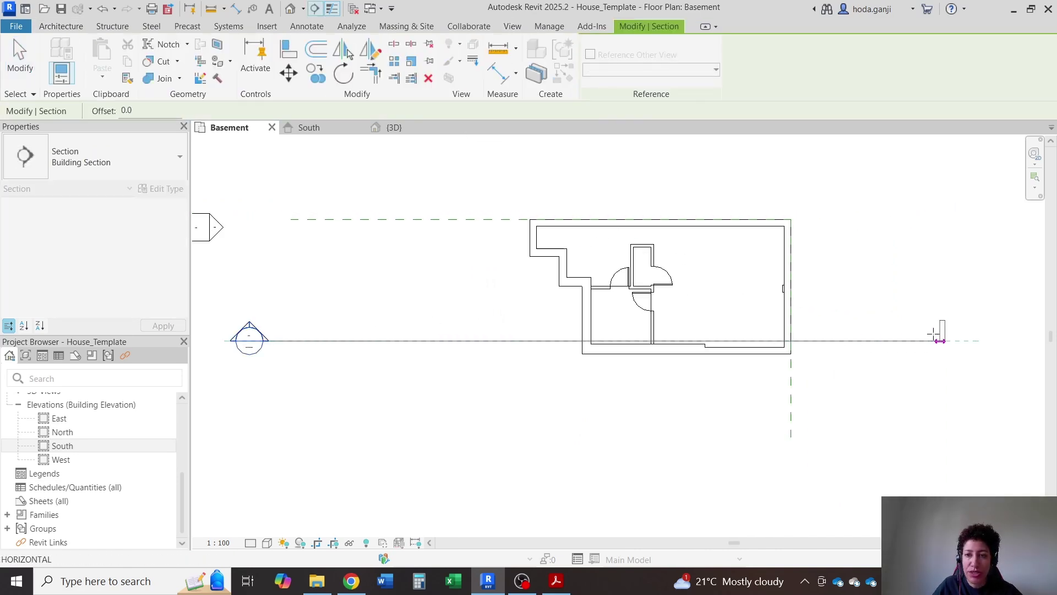
left_click(826, 341)
key("Escape")
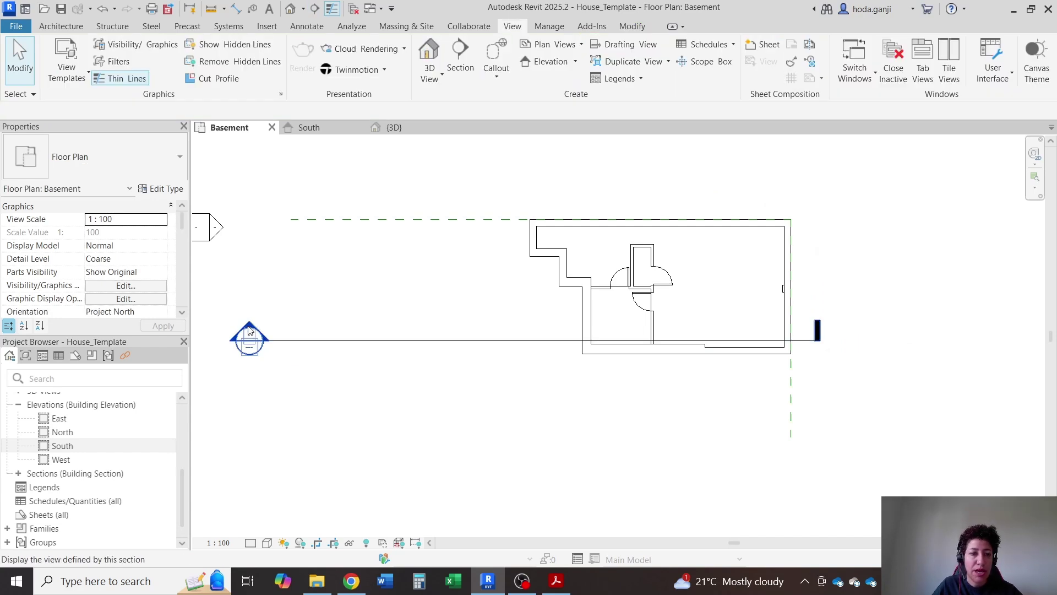
Step: Open the new section view and extend its crop region upward past the T/O Roof Plate level and further out on the right
double_click(249, 330)
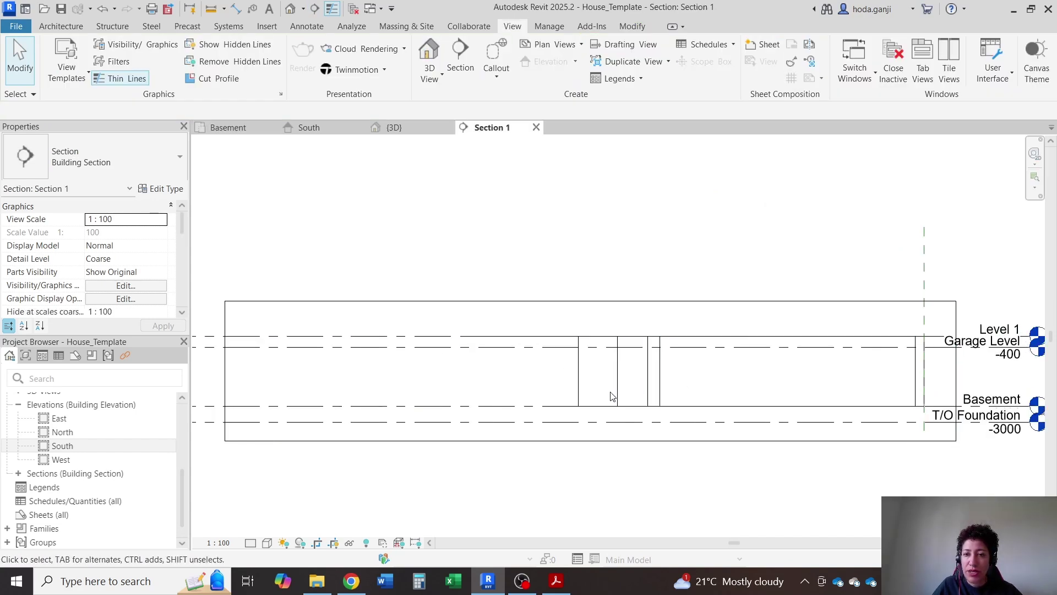
middle_click_drag(789, 334, 703, 338)
left_click(582, 303)
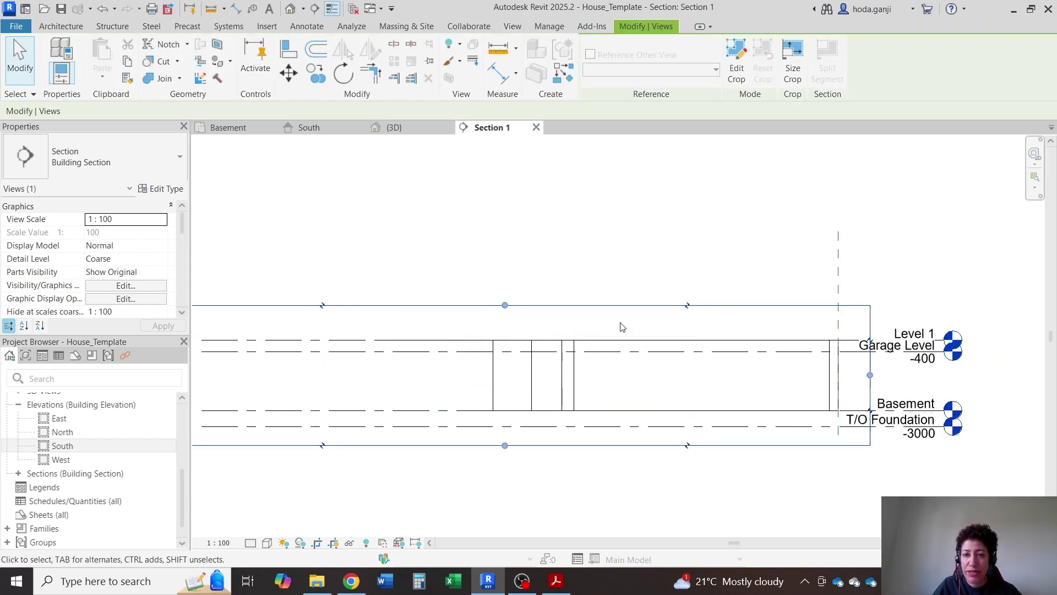
scroll(554, 384, "down", 2)
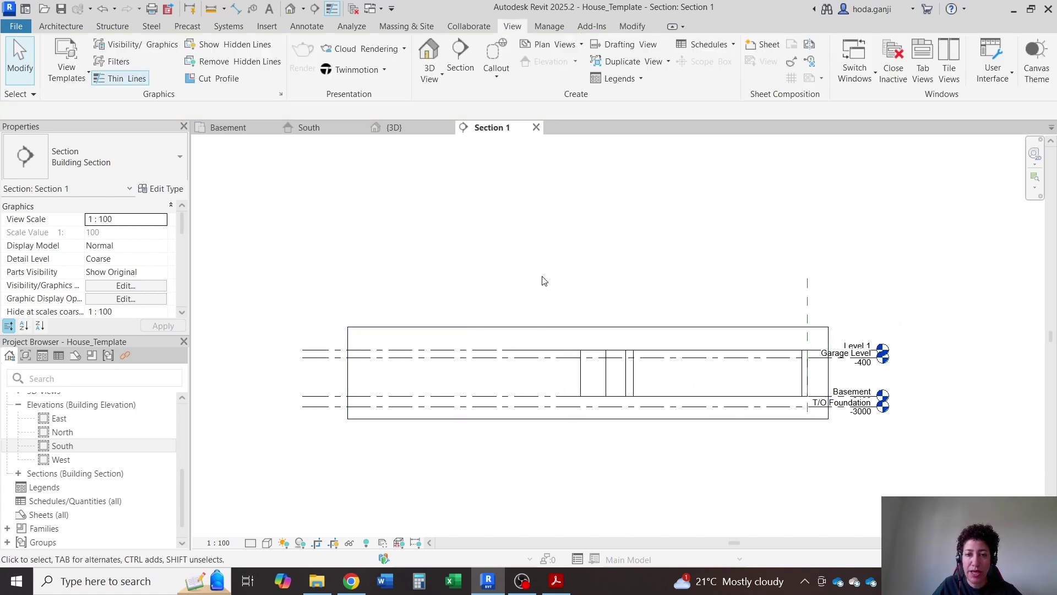
left_click(540, 283)
left_click(552, 328)
left_click_drag(588, 329, 617, 145)
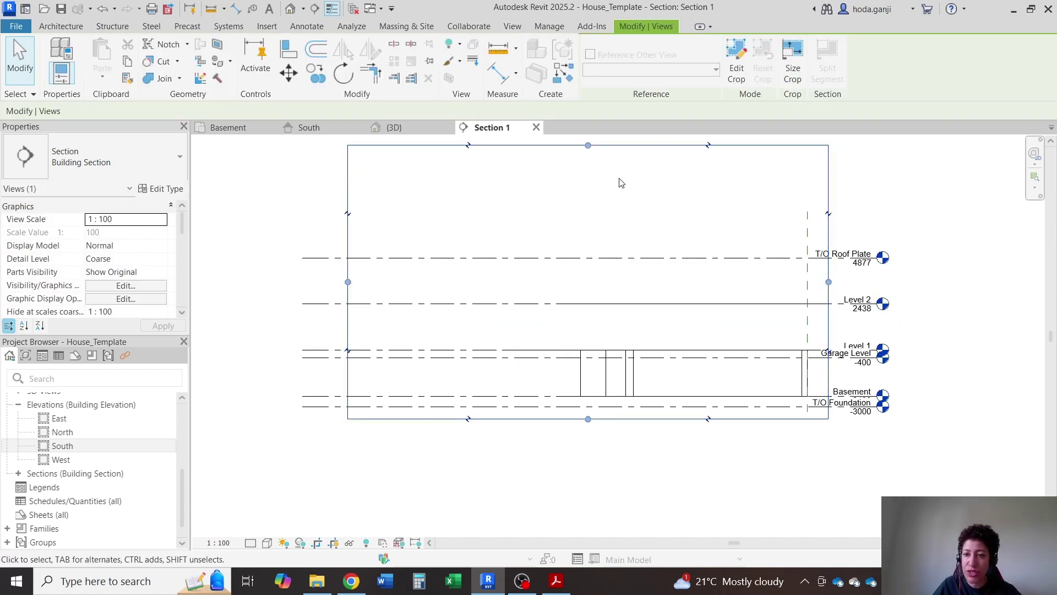
left_click_drag(347, 282, 285, 282)
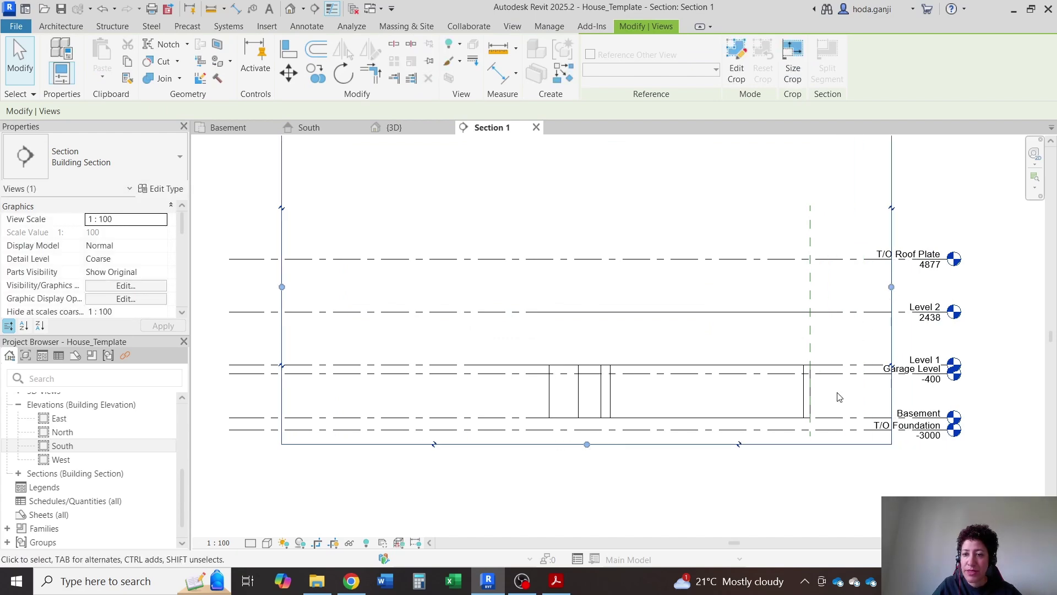
Step: Examine how the basement walls meet the Basement and Level 1 lines in the section, and return to the Basement floor plan
scroll(651, 359, "up", 2)
scroll(519, 469, "up", 1)
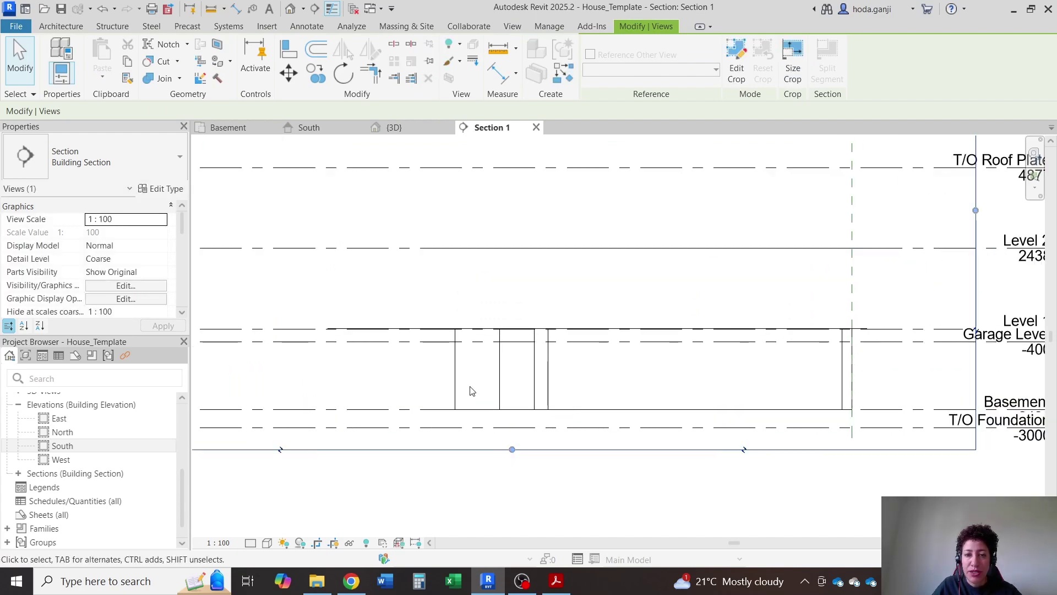
scroll(665, 385, "down", 3)
scroll(914, 437, "up", 2)
scroll(874, 441, "up", 2)
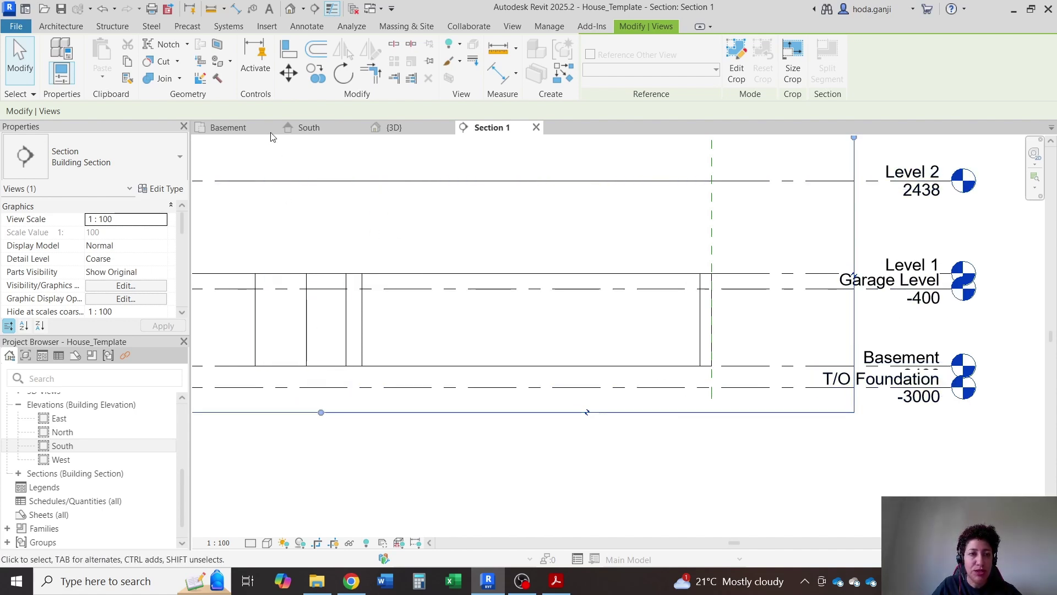
left_click(228, 128)
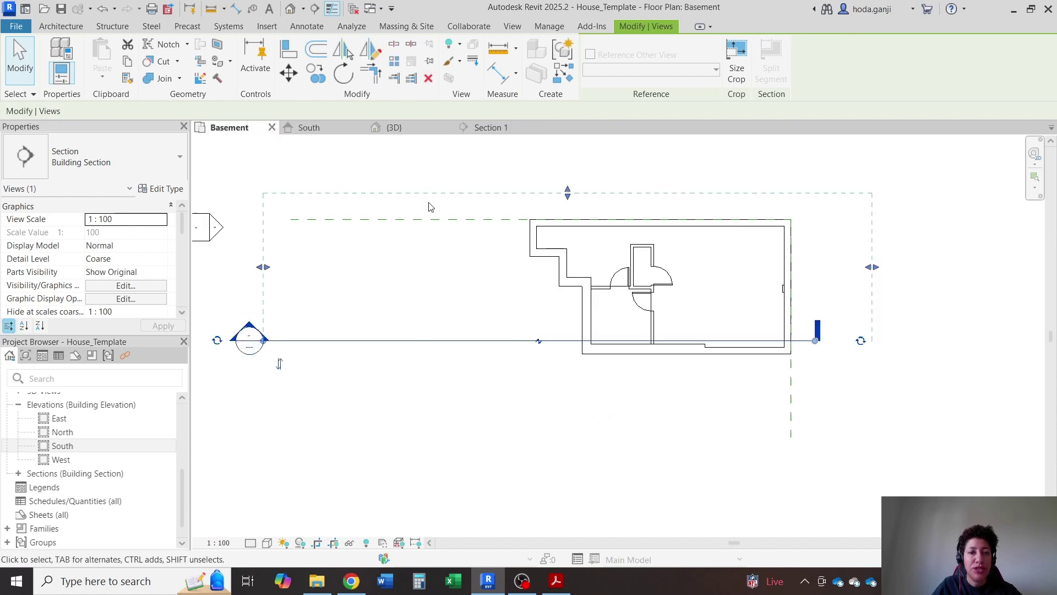
Step: Examine the basement's lower exterior wall and its corner with the adjoining side wall in the floor plan
scroll(676, 319, "up", 5)
key("Escape")
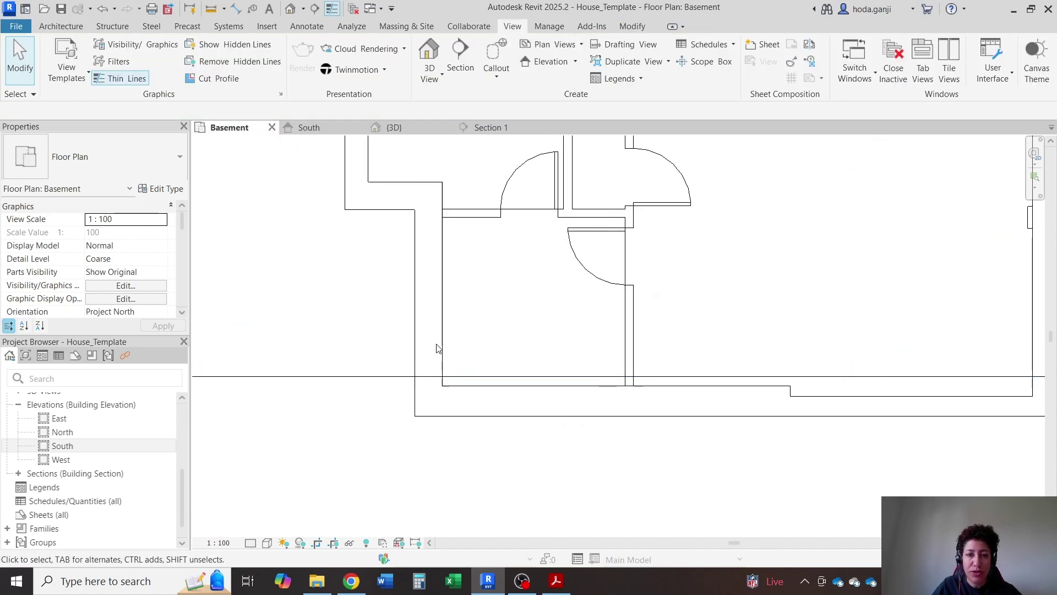
left_click(487, 385)
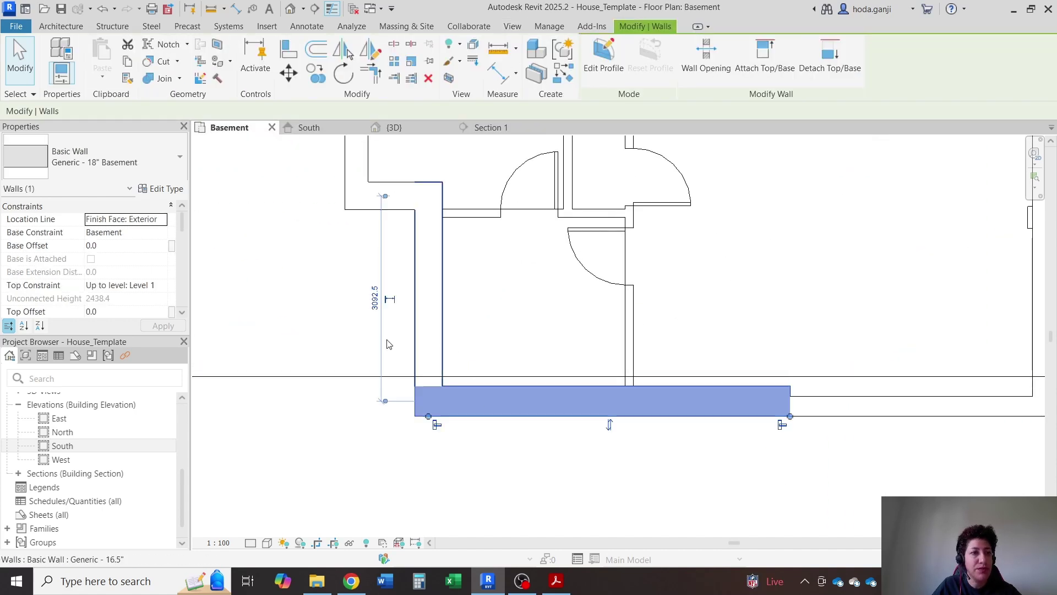
key("Escape")
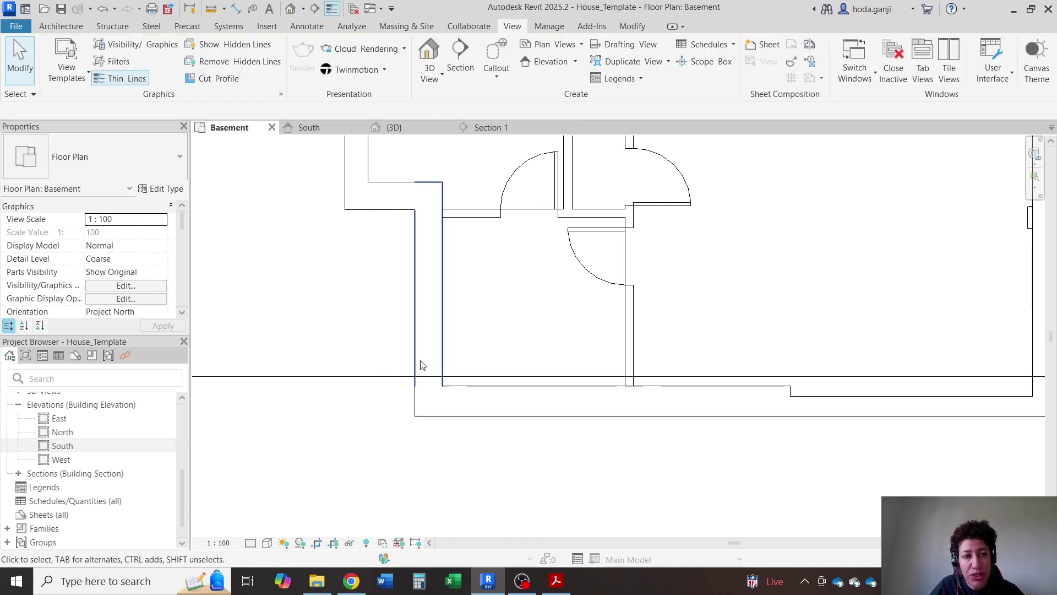
scroll(413, 385, "down", 2)
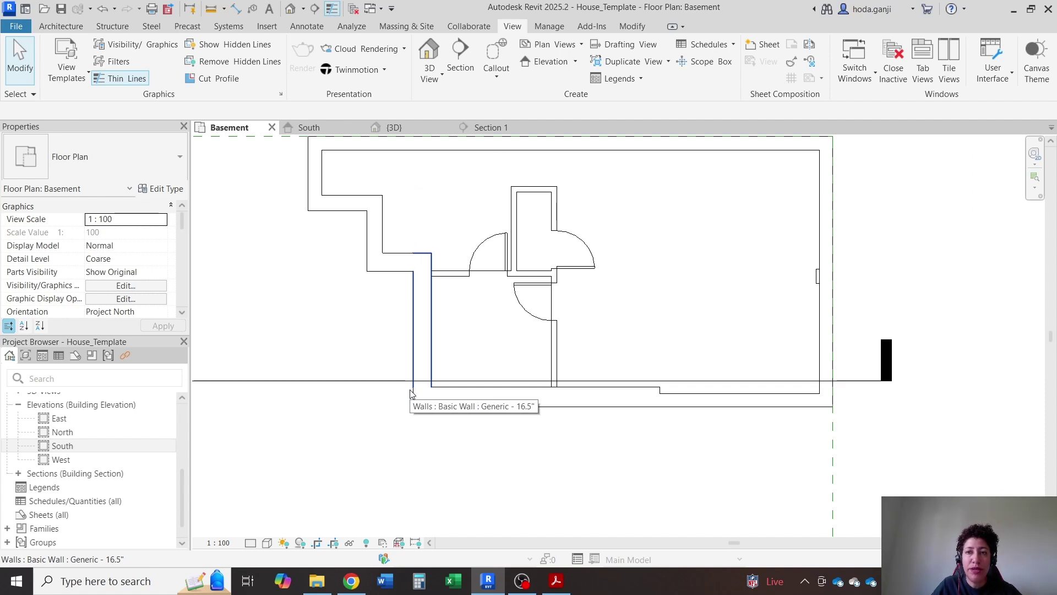
scroll(469, 243, "up", 1)
scroll(88, 467, "up", 3)
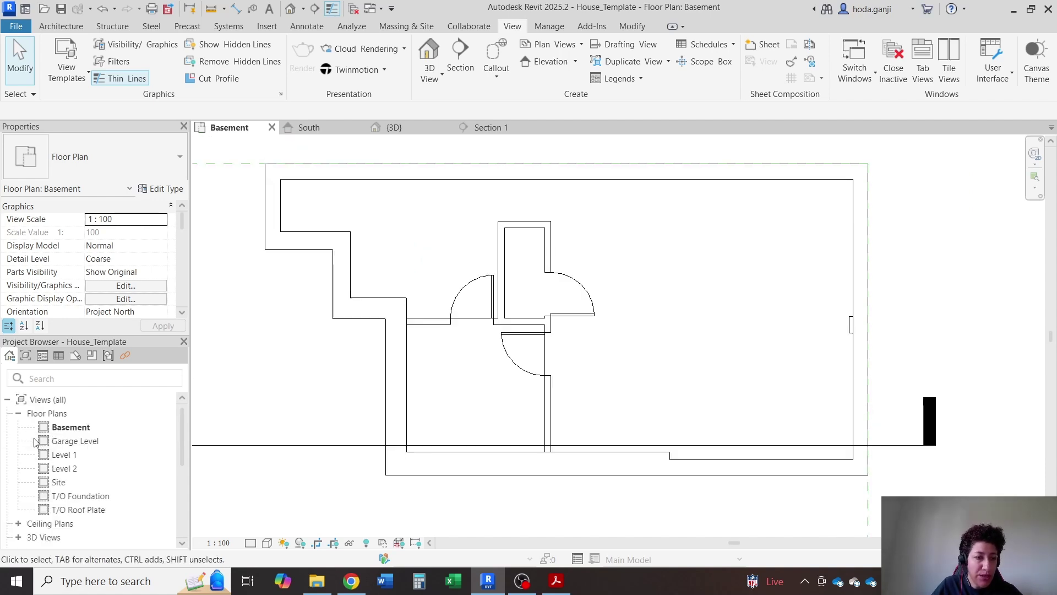
Step: Open the T/O Foundation floor plan
double_click(77, 496)
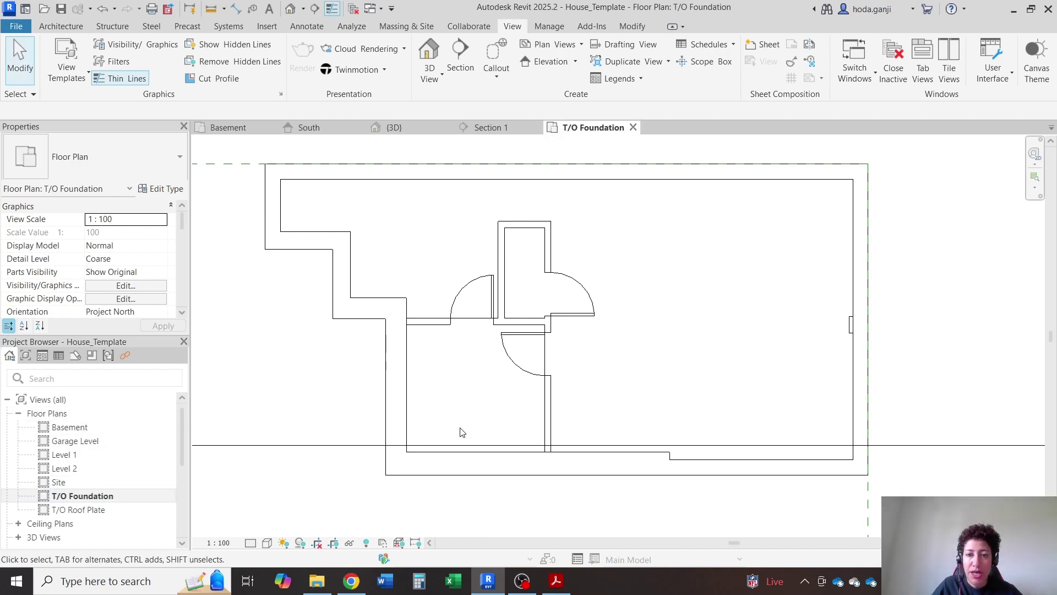
left_click(476, 329)
left_click(475, 337)
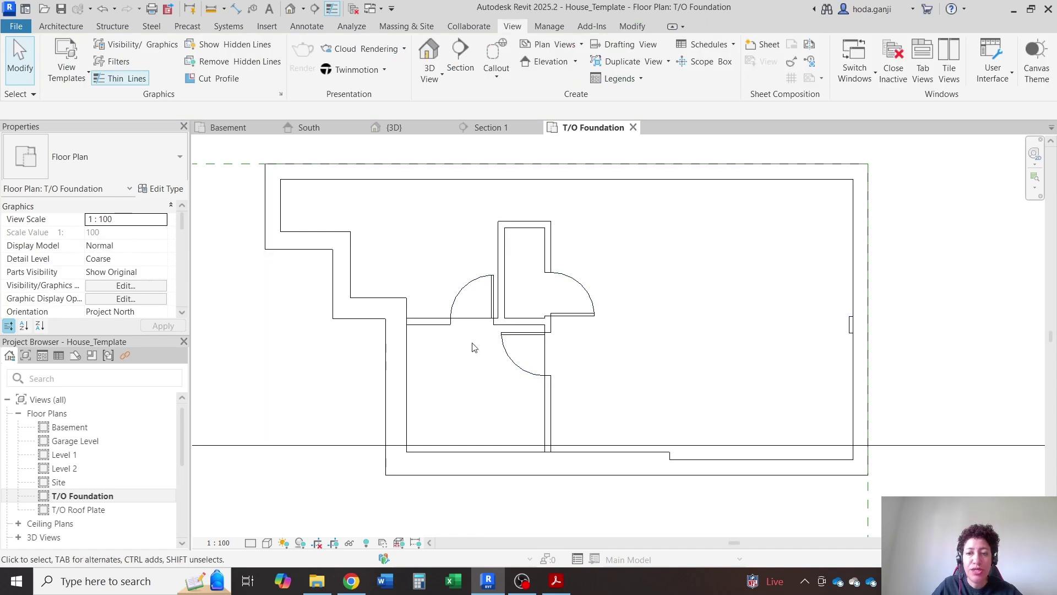
Step: Start a new wall and duplicate the Generic - 18" Basement type as Generic - 18" Foundation
left_click(70, 28)
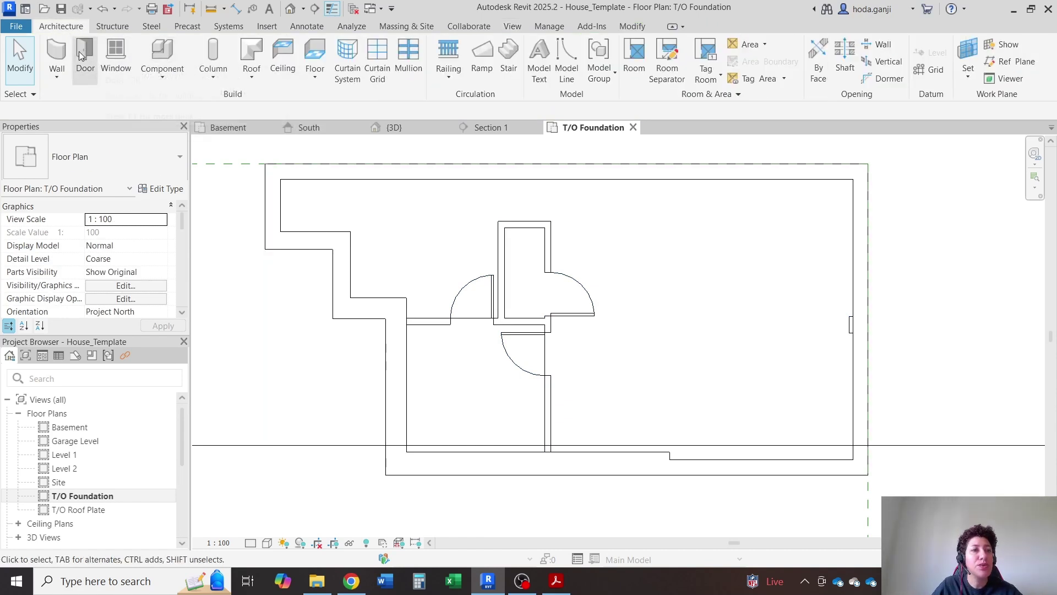
left_click(57, 55)
left_click(137, 163)
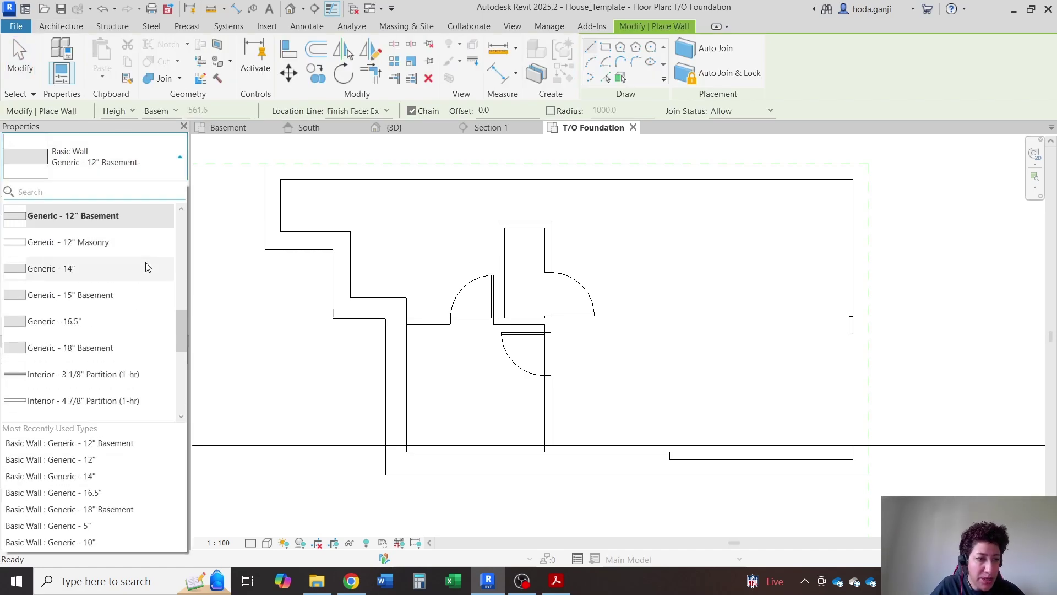
left_click(117, 348)
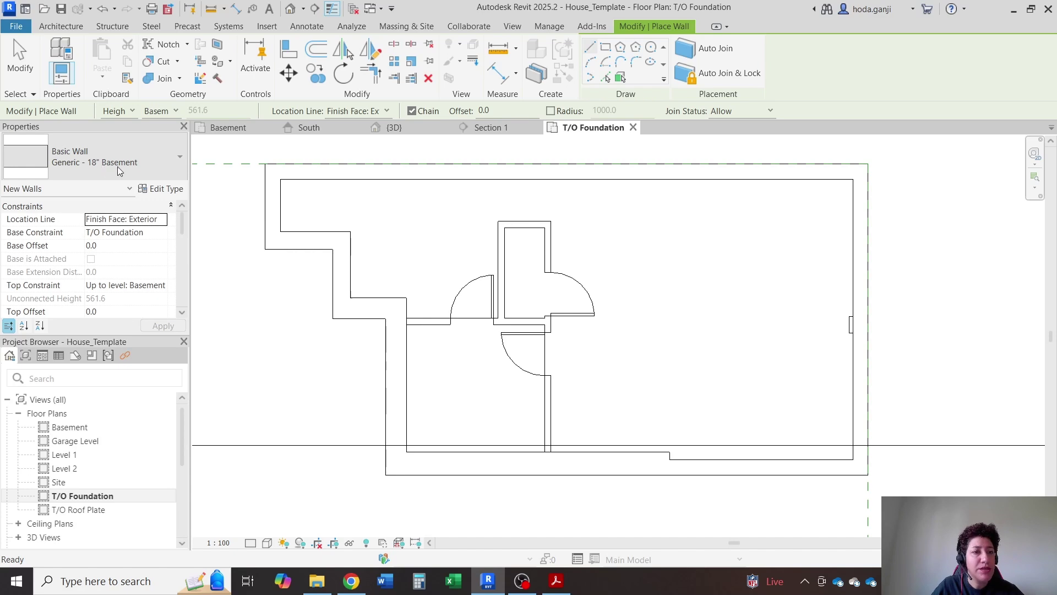
left_click(157, 190)
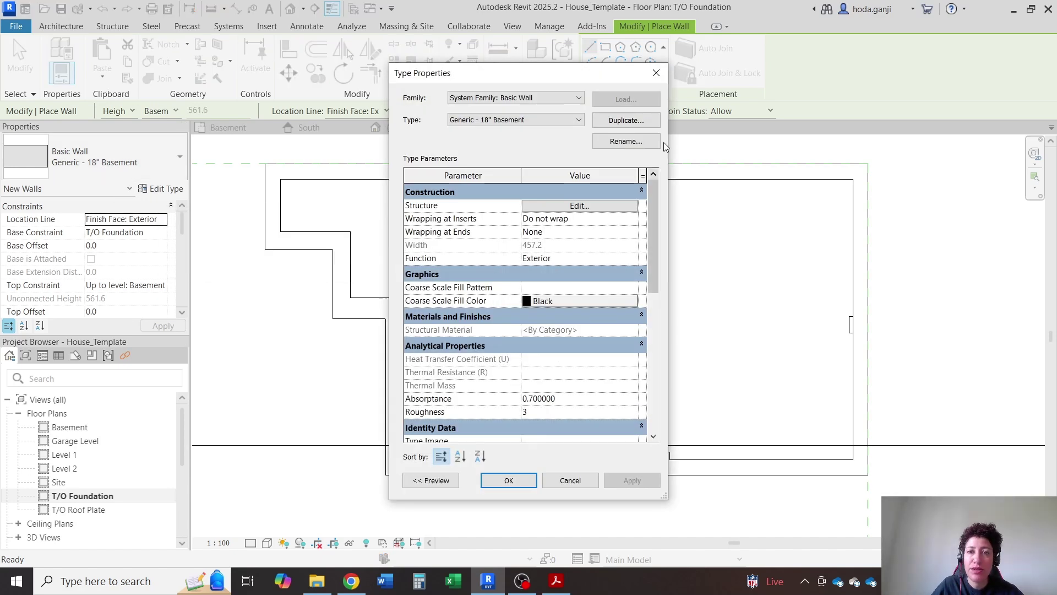
left_click(642, 120)
double_click(545, 271)
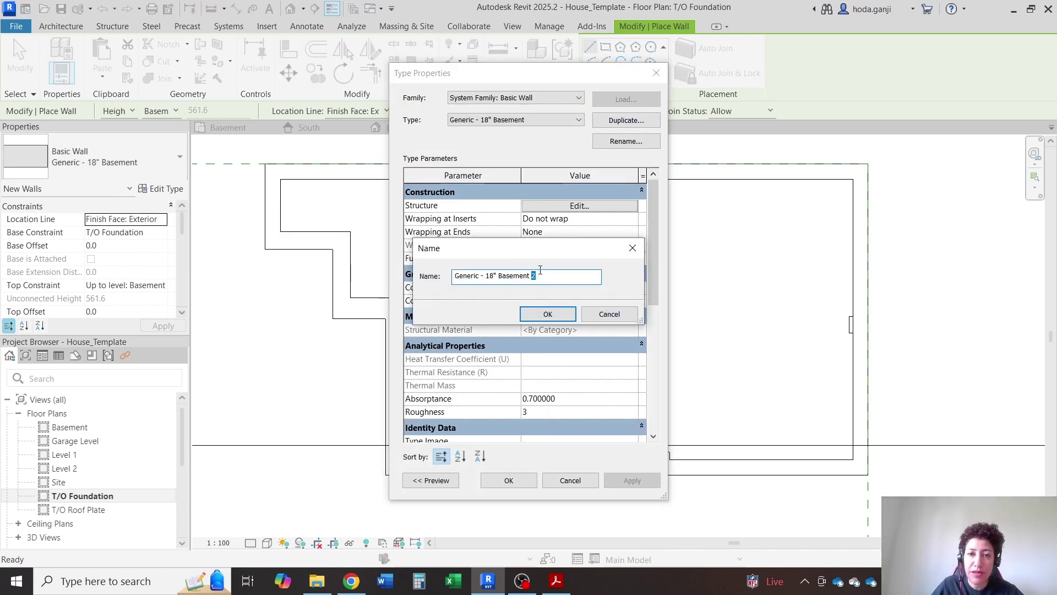
type("Foundatio")
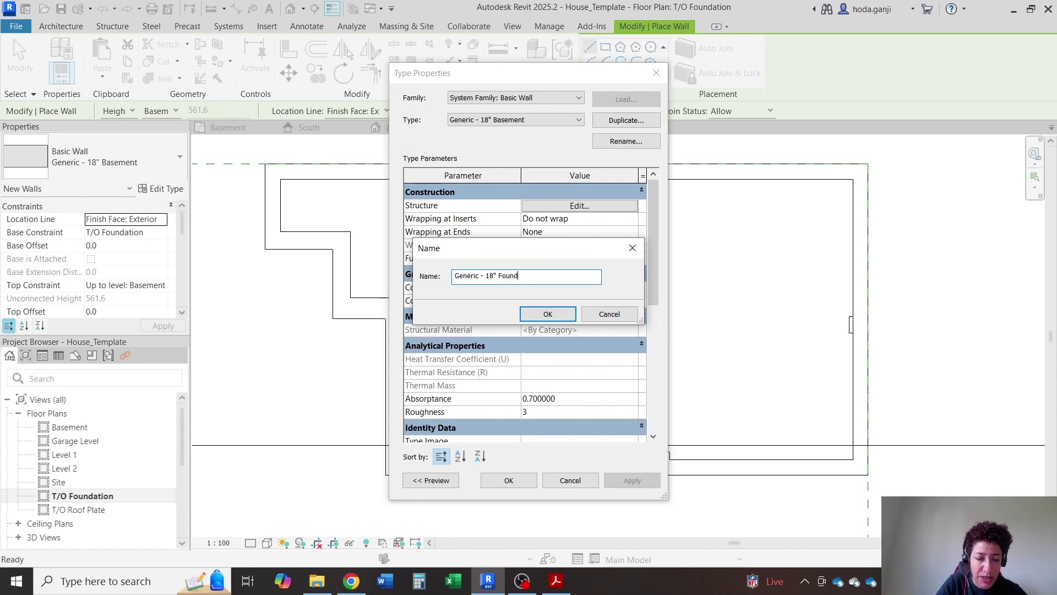
left_click(548, 314)
Step: Search the materials for concrete and assign Concrete, Cast-in-Place gray to the structure layer of the foundation wall type
left_click(576, 206)
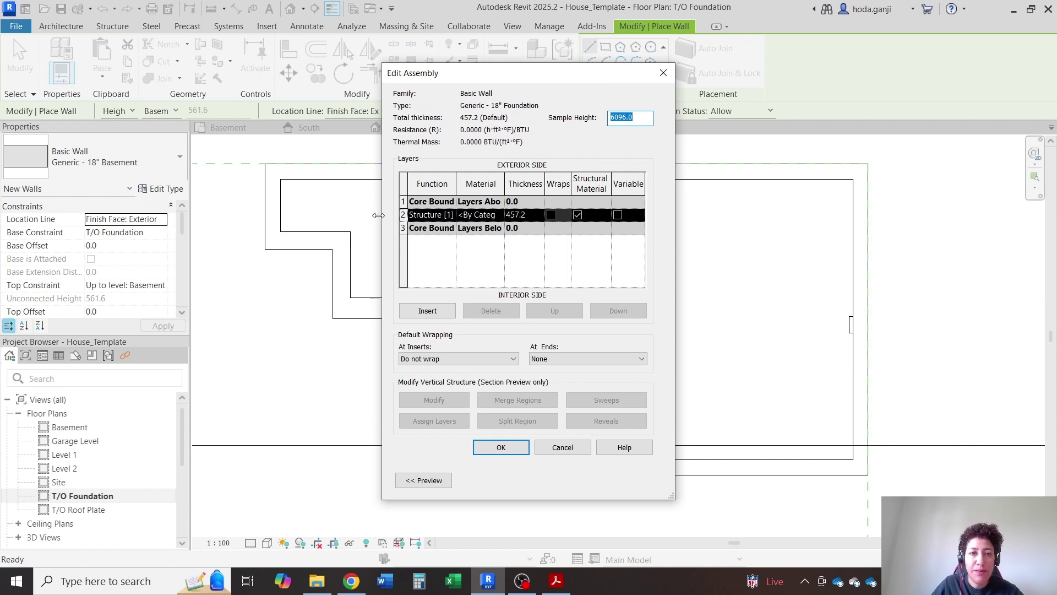
left_click_drag(379, 215, 197, 215)
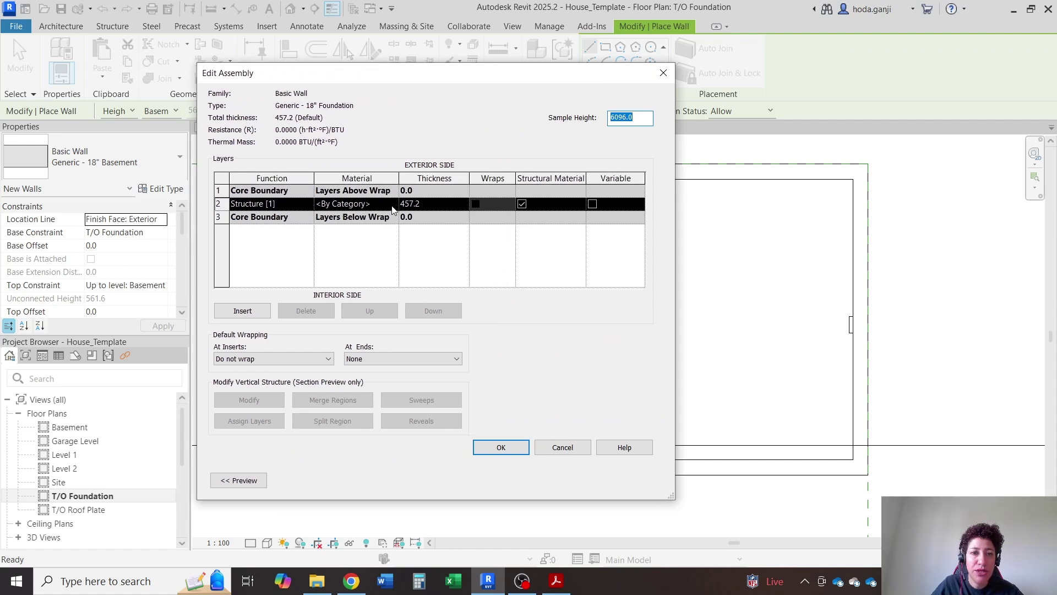
left_click(394, 205)
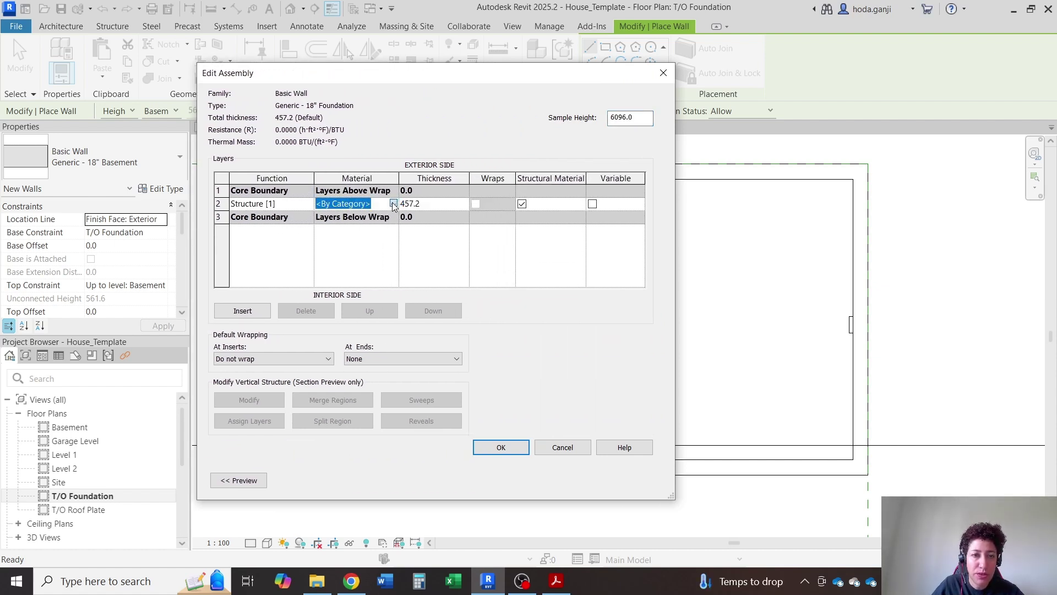
left_click(393, 203)
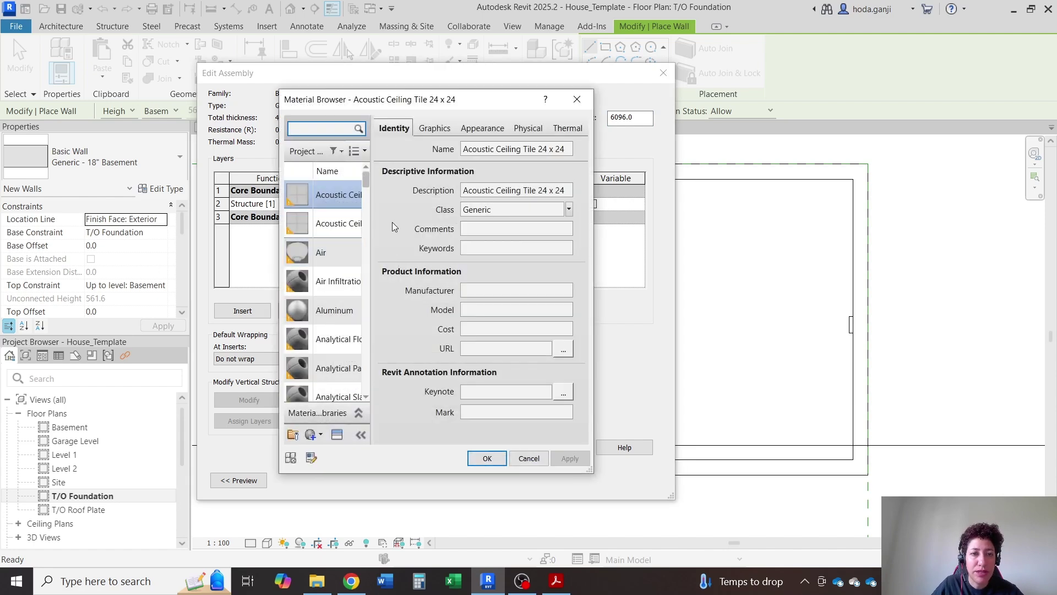
left_click_drag(278, 229, 160, 229)
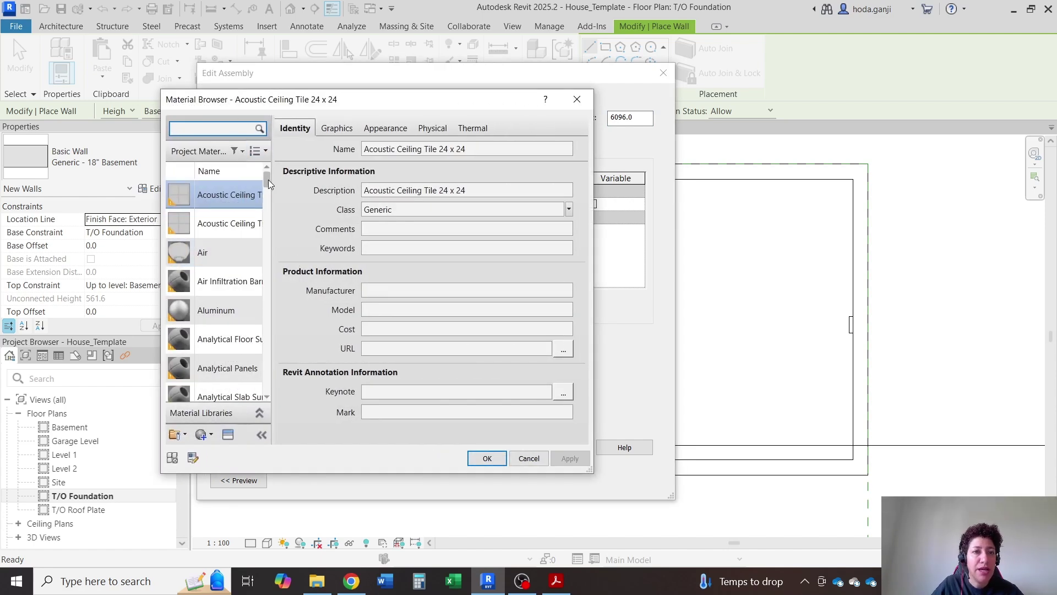
left_click_drag(271, 200, 379, 199)
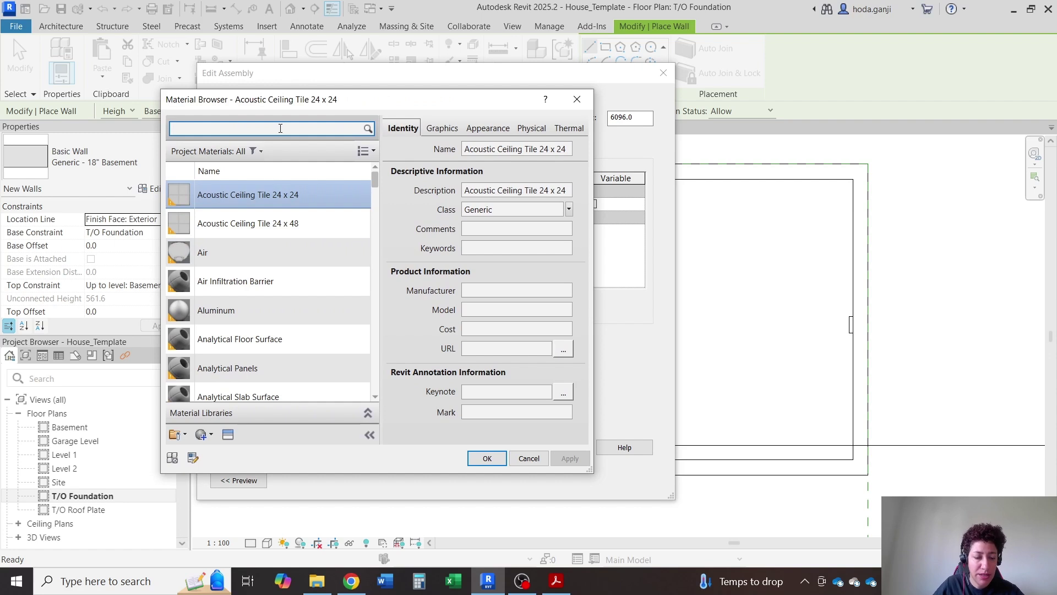
key("Return")
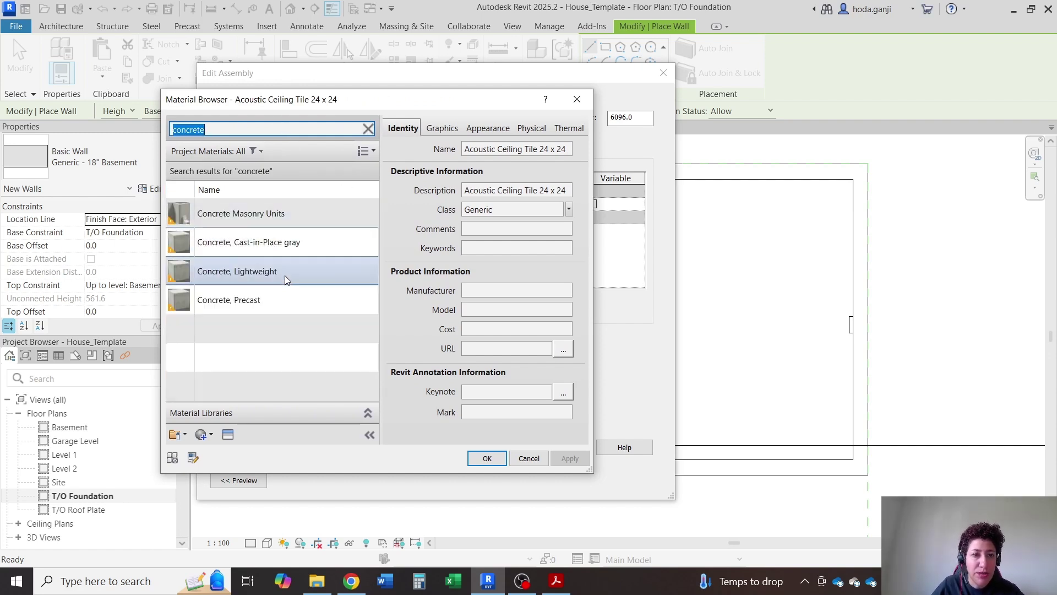
left_click(295, 245)
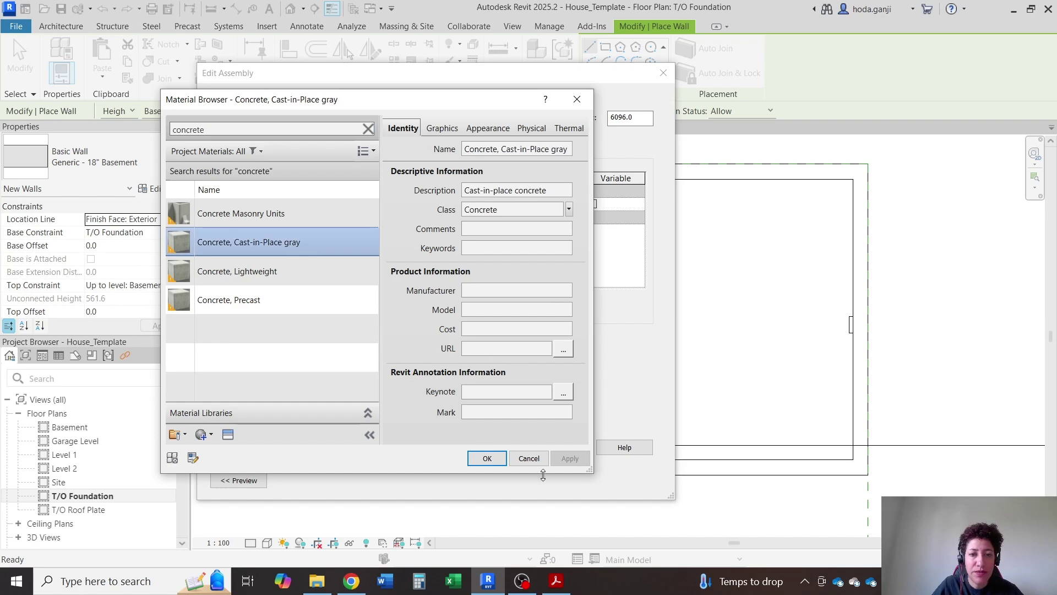
left_click(487, 459)
left_click(500, 445)
left_click(415, 480)
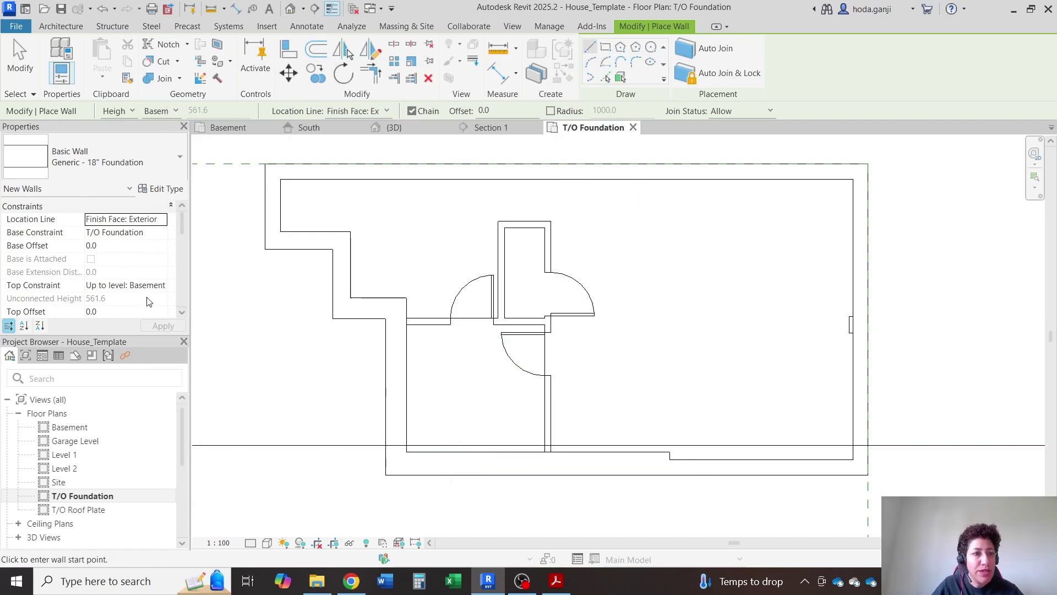
Step: With the location line at Finish Face: Interior, draw foundation walls from the lower wall's jog around the stepped left side
left_click(164, 223)
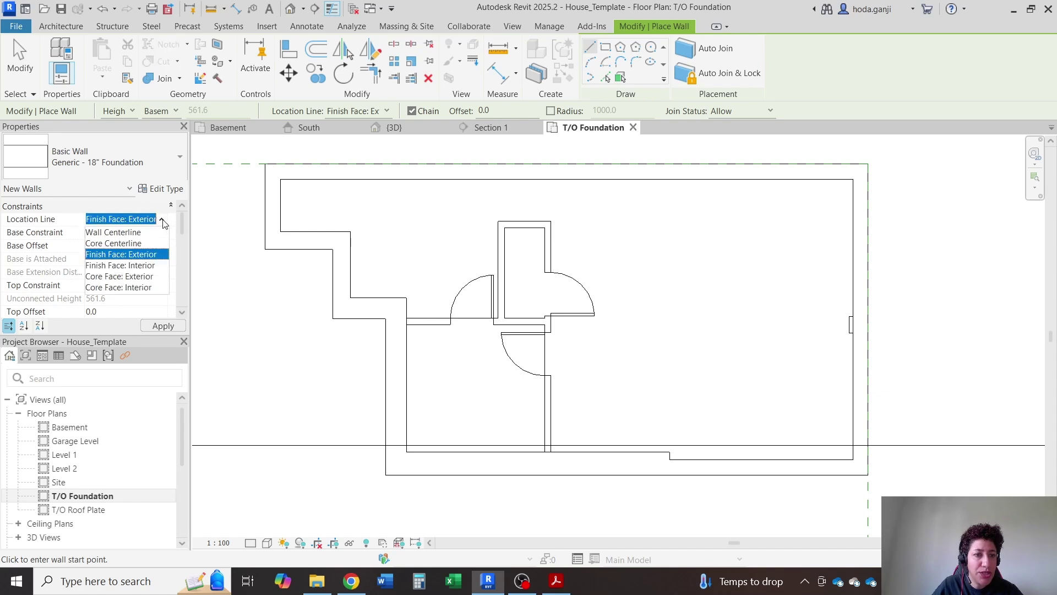
left_click(144, 266)
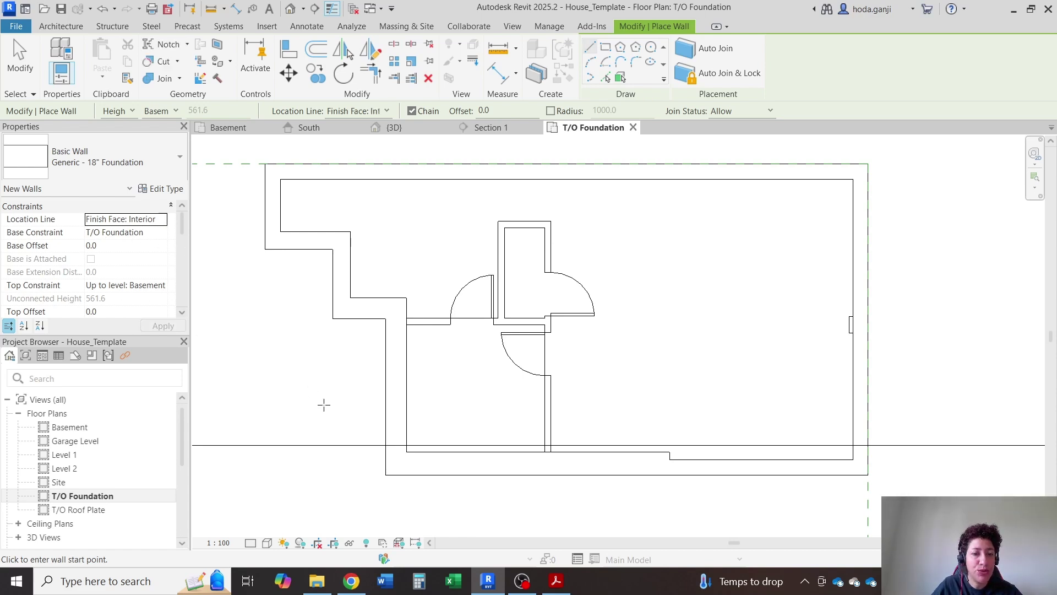
left_click(670, 452)
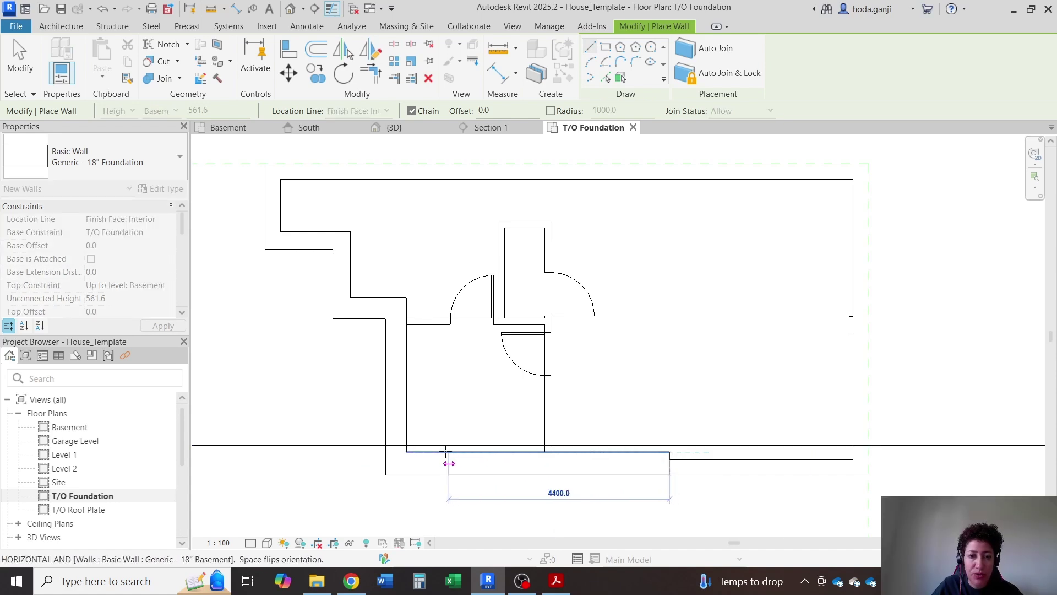
left_click(406, 451)
left_click(407, 298)
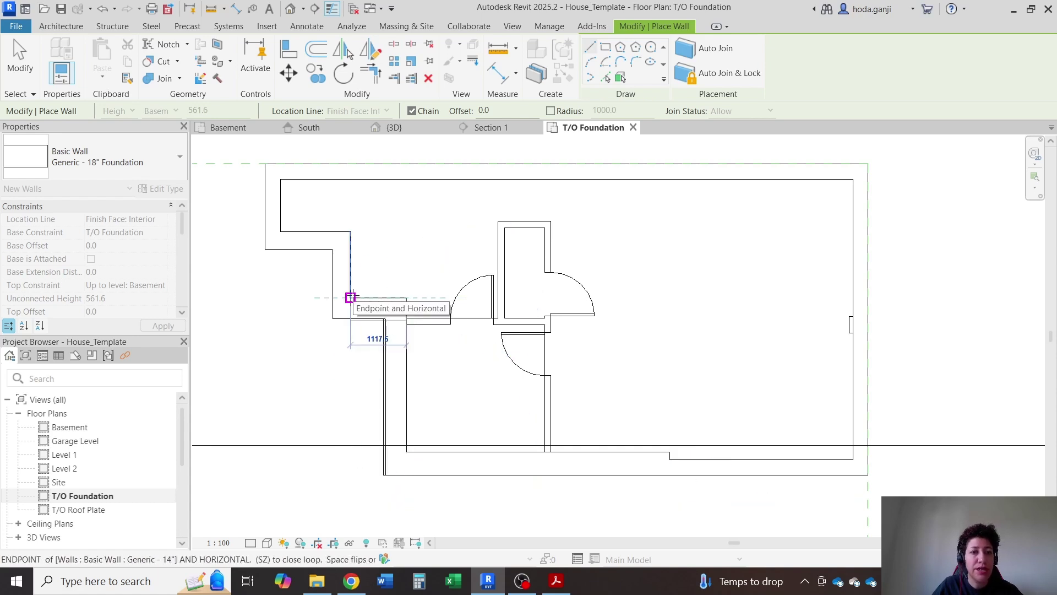
left_click(350, 297)
left_click(350, 232)
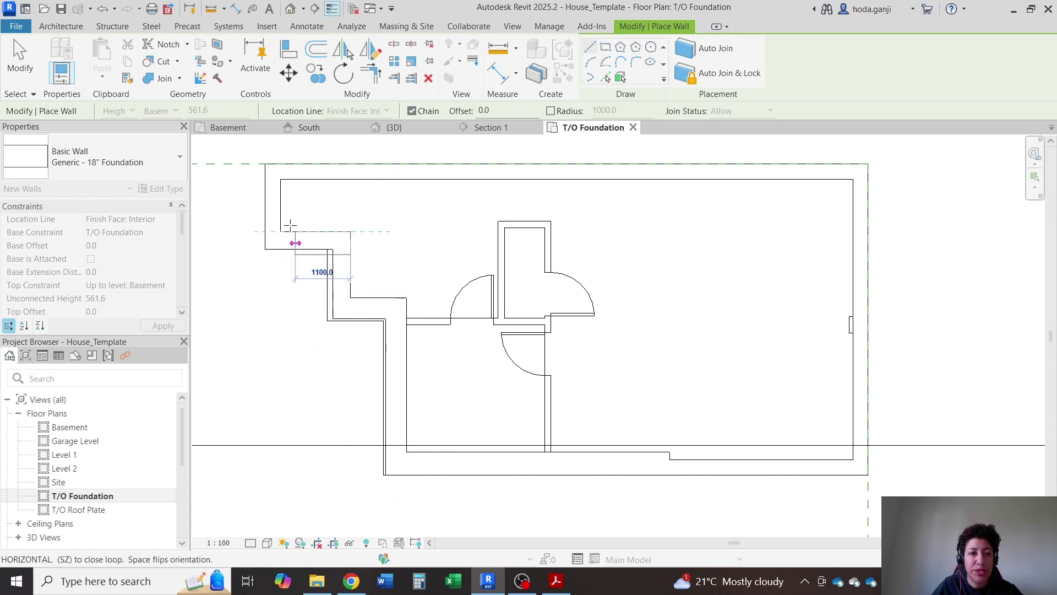
left_click(280, 231)
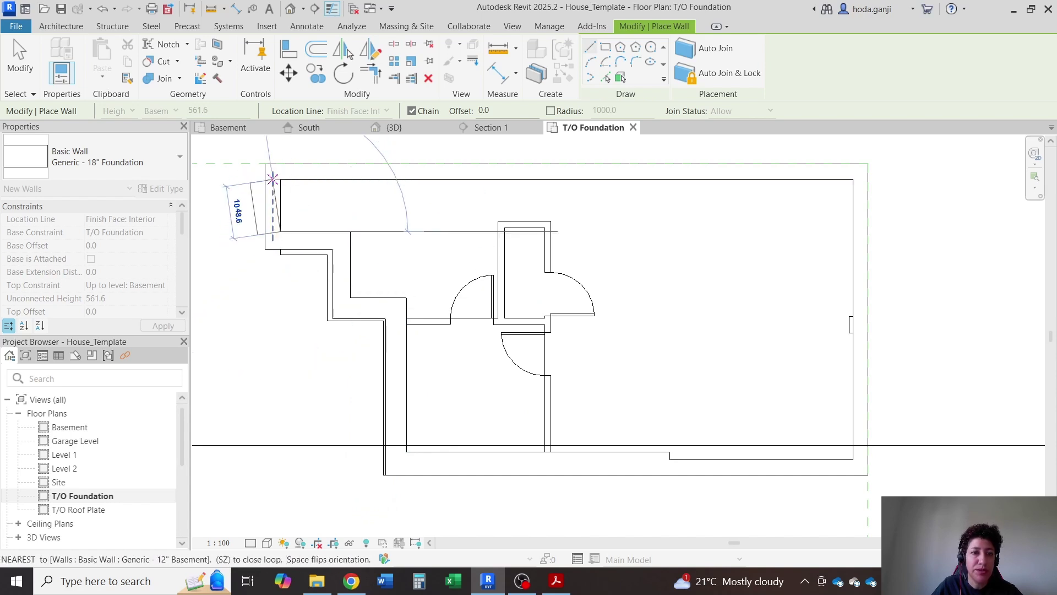
Step: Continue the foundation walls along the interior faces of the upper-left, top and right walls, and back to the lower wall's jog
left_click(279, 178)
left_click(853, 178)
left_click(853, 458)
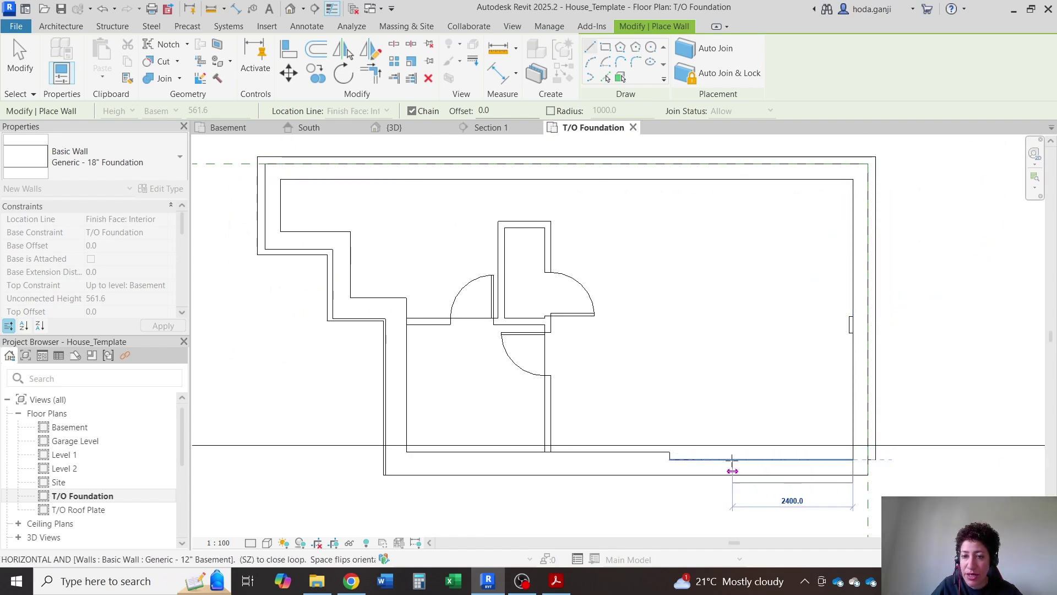
left_click(670, 459)
key("Escape")
key("Escape")
Step: In the 3D view, place Bearing Footing - 36" x 12" wall foundations beneath the entire chain of foundation walls
left_click(290, 9)
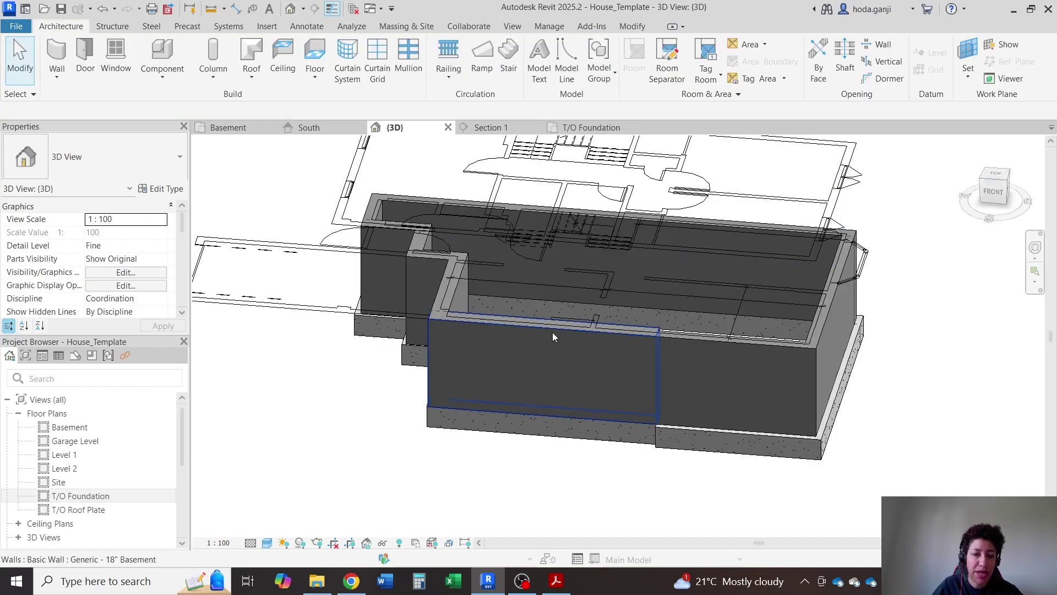
middle_click_drag(595, 461, 692, 434, "shift")
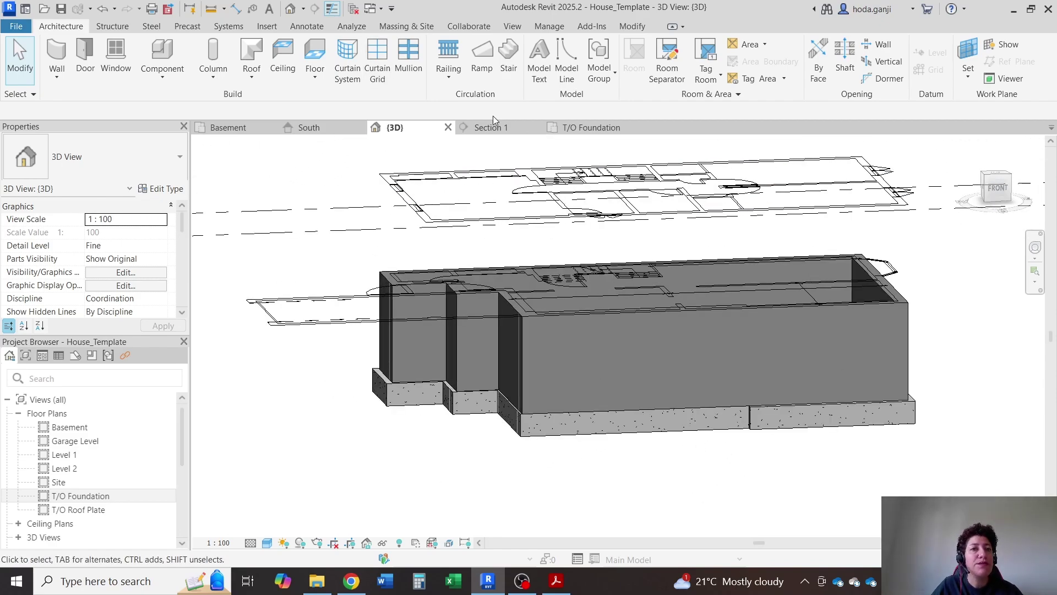
left_click(112, 26)
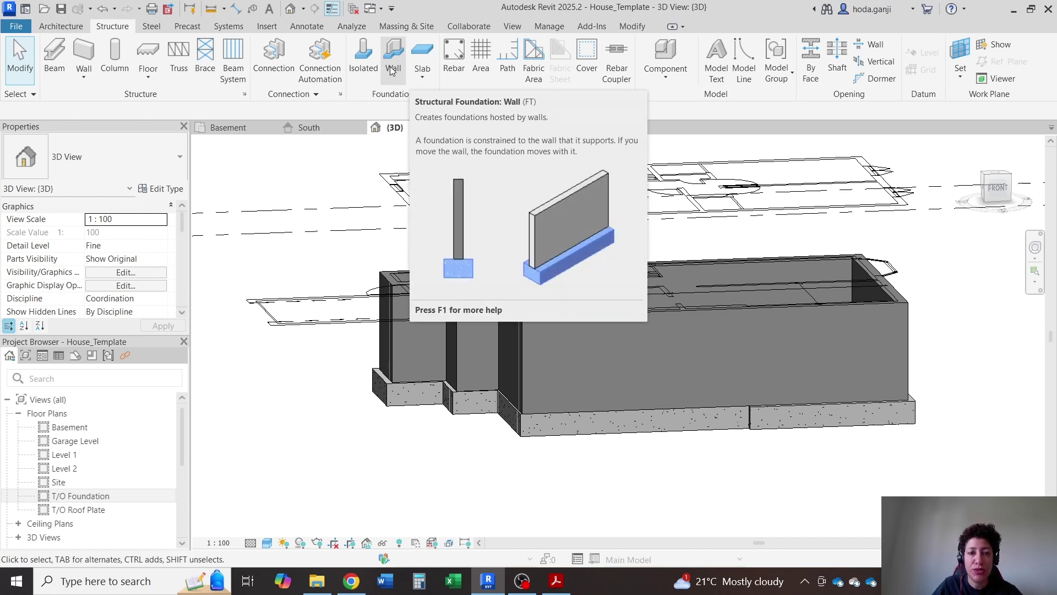
left_click(392, 70)
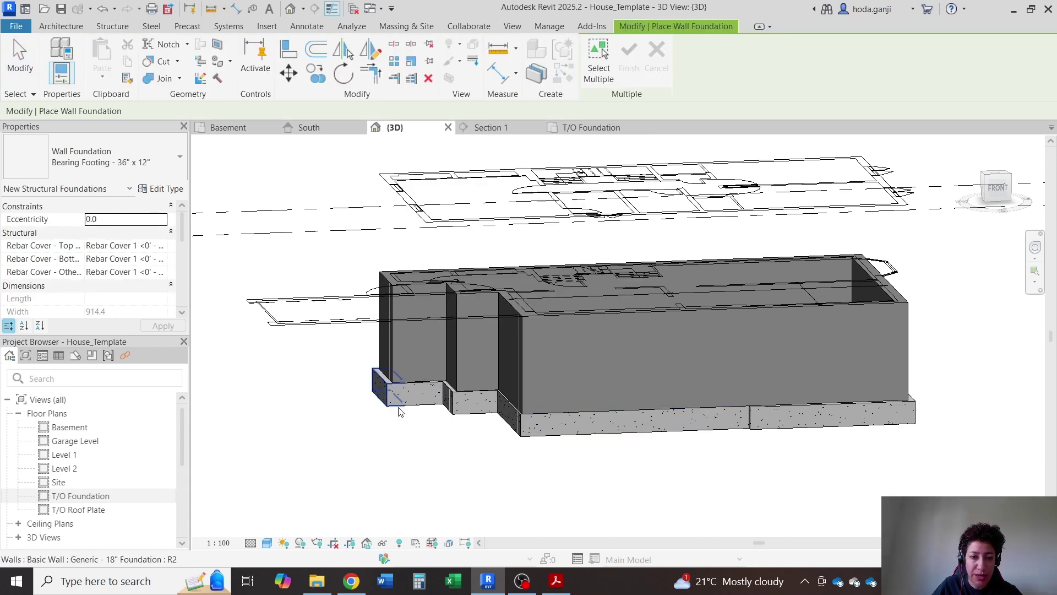
key("Tab")
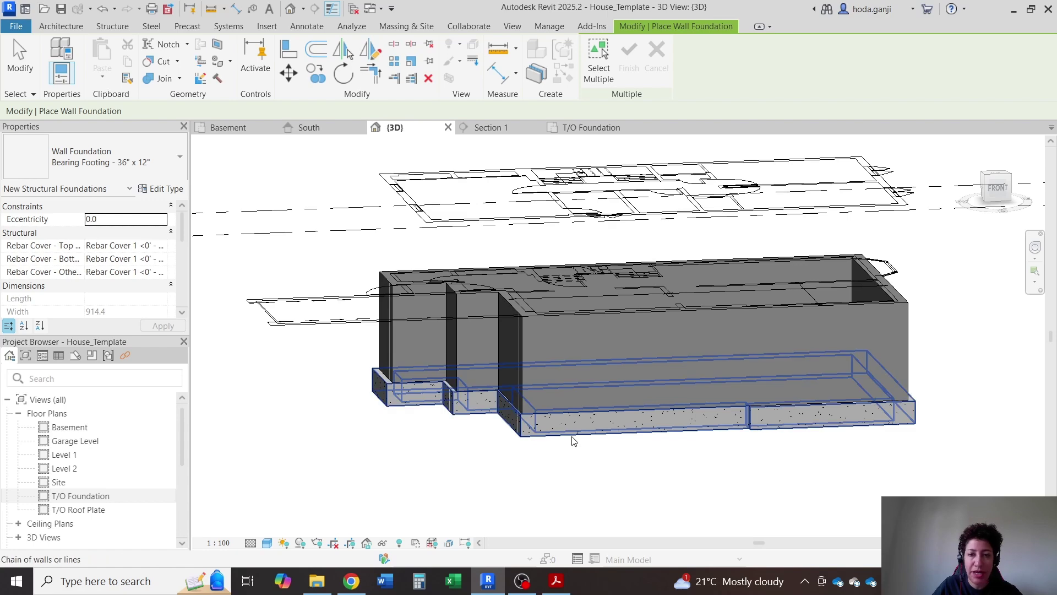
left_click(573, 441)
key("Escape")
middle_click_drag(587, 495, 551, 386, "shift")
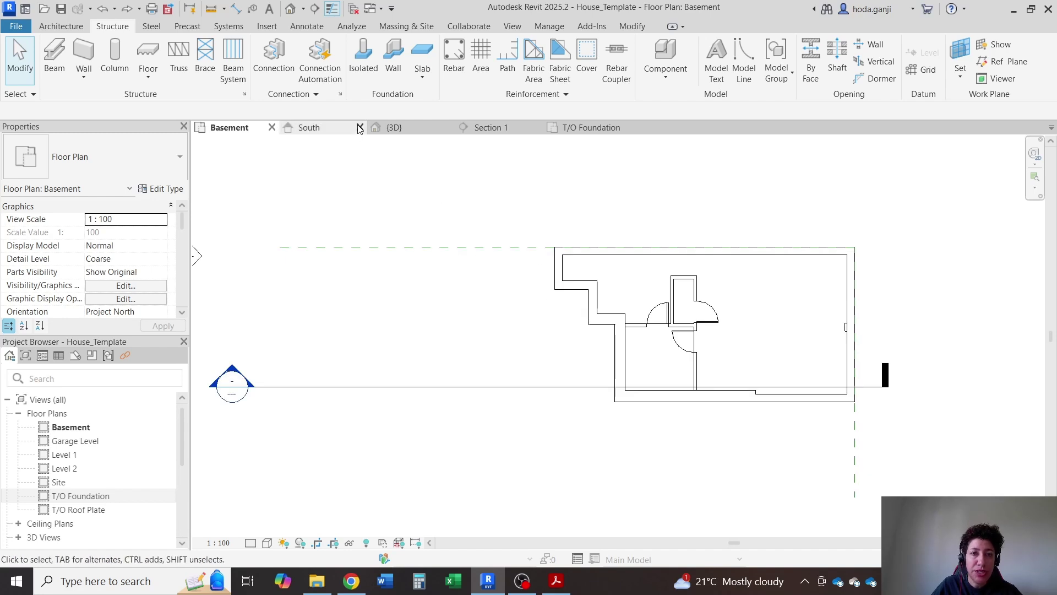
Step: Close the South and 3D views, then tile the Basement plan beside Section 1 with both views zoomed out
left_click(360, 127)
left_click(359, 127)
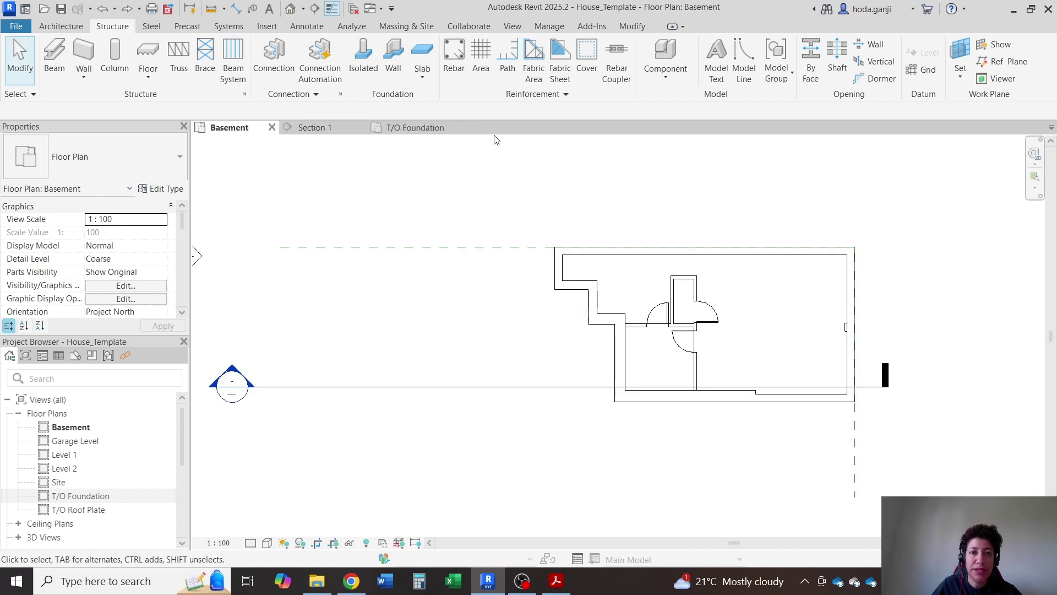
left_click(454, 128)
key("w")
key("t")
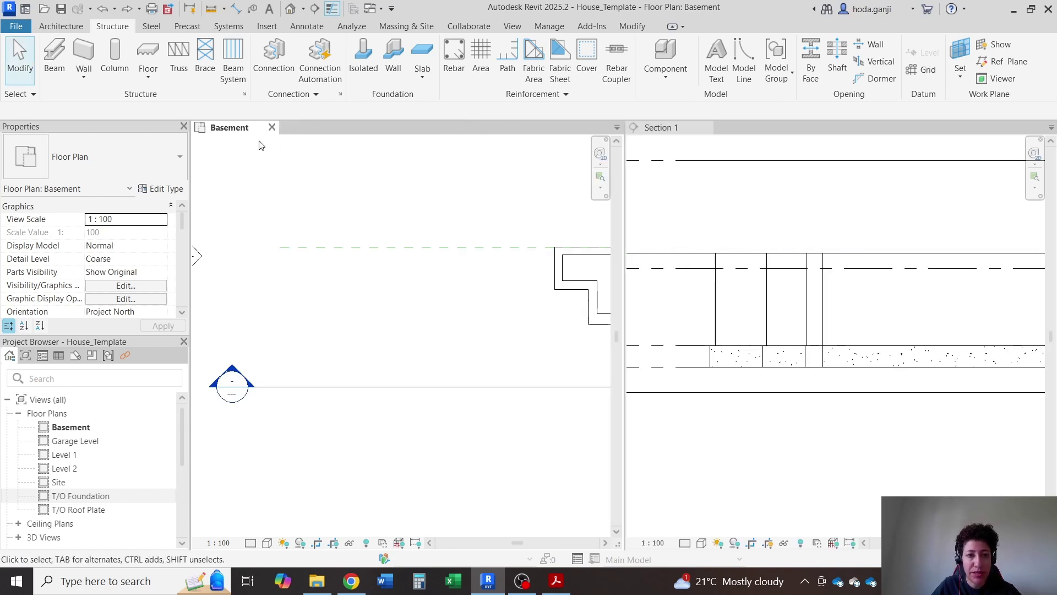
key("z")
key("a")
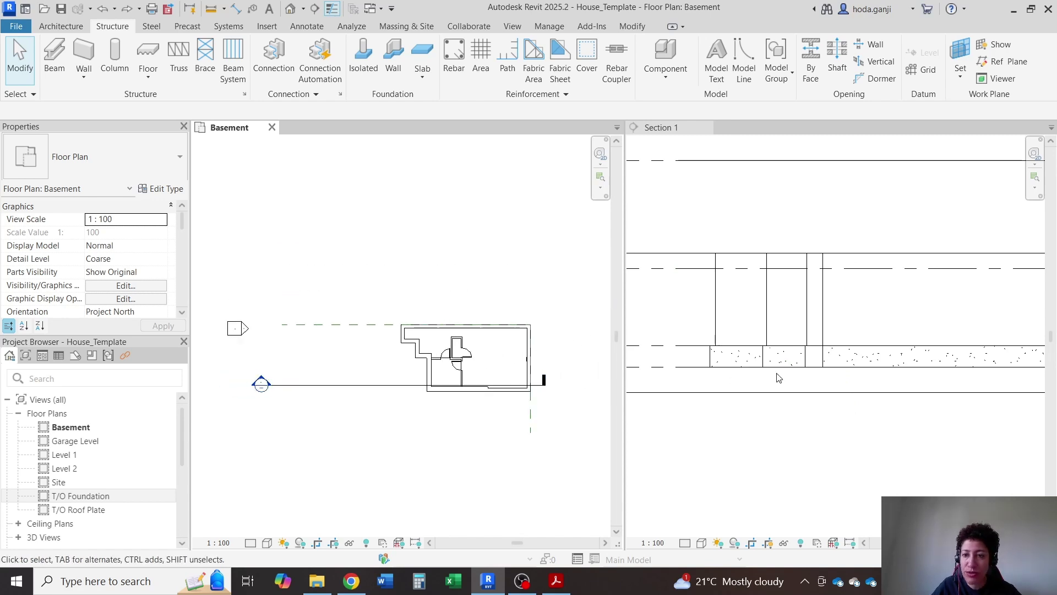
scroll(732, 380, "down", 4)
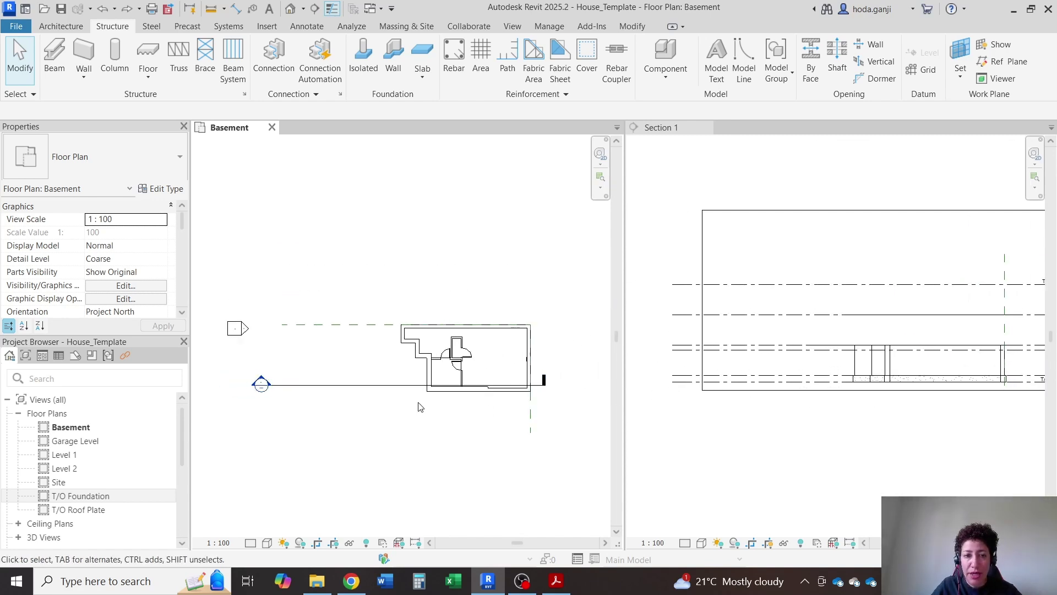
Step: Reduce the section's view depth so its far clip lies just inside the basement's lower exterior wall
left_click(389, 385)
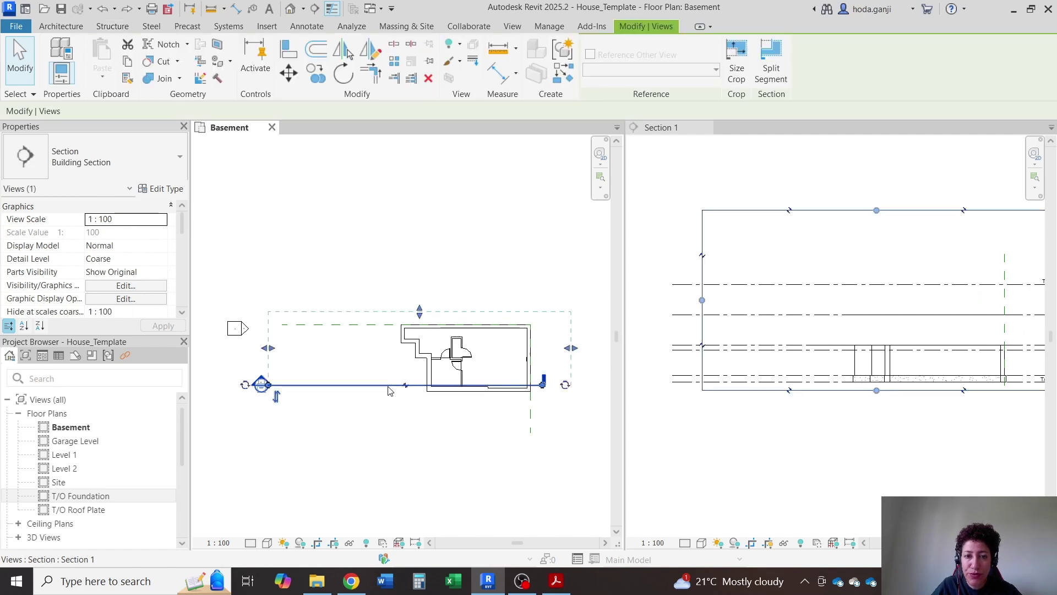
scroll(388, 391, "up", 1)
left_click_drag(427, 298, 431, 373)
scroll(435, 380, "up", 3)
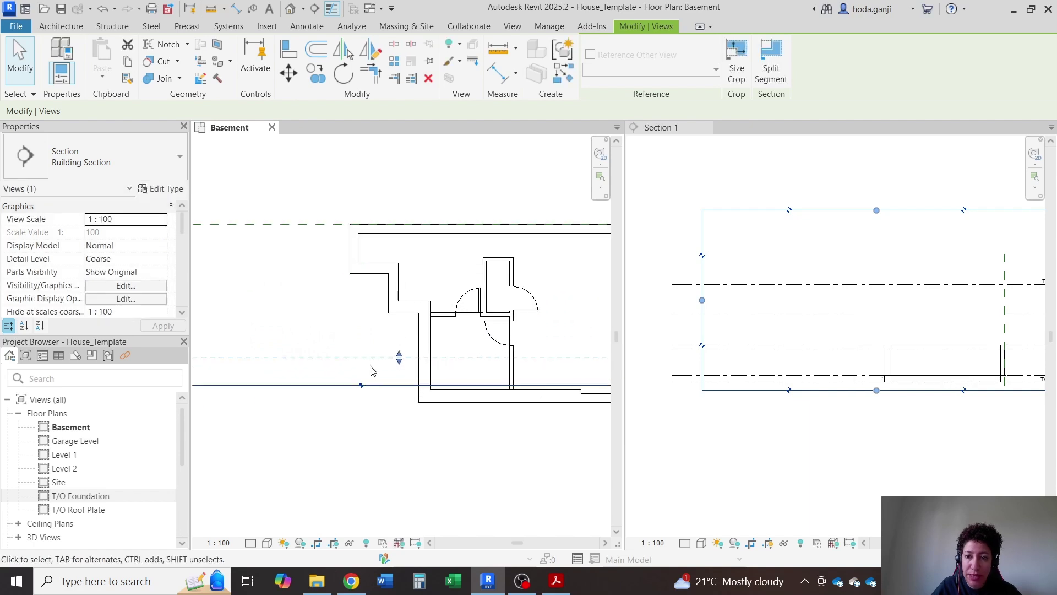
scroll(916, 397, "up", 6)
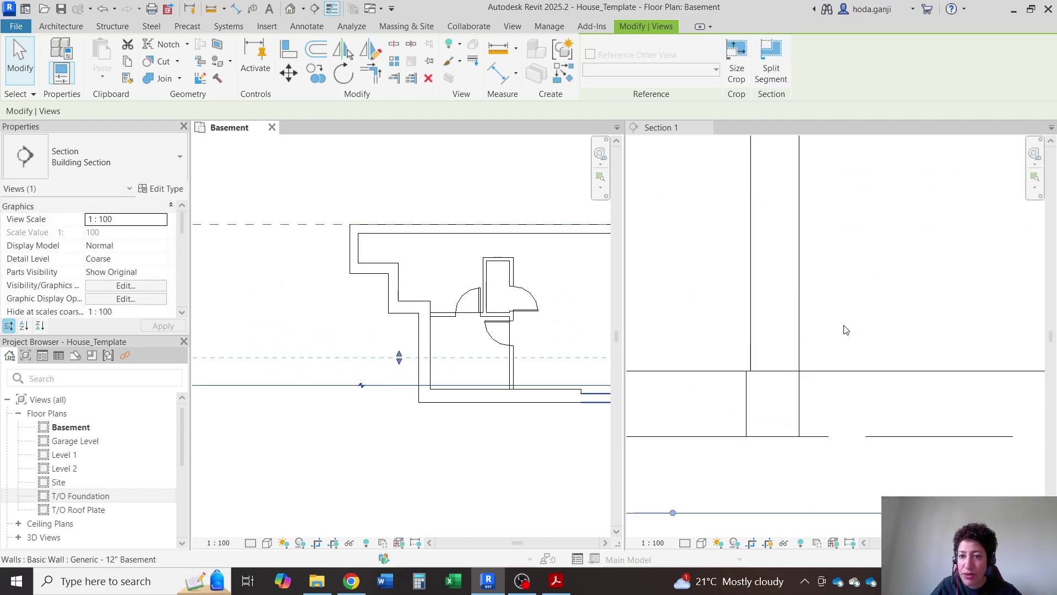
Step: Set the detail level of Section 1 to Fine
left_click(850, 326)
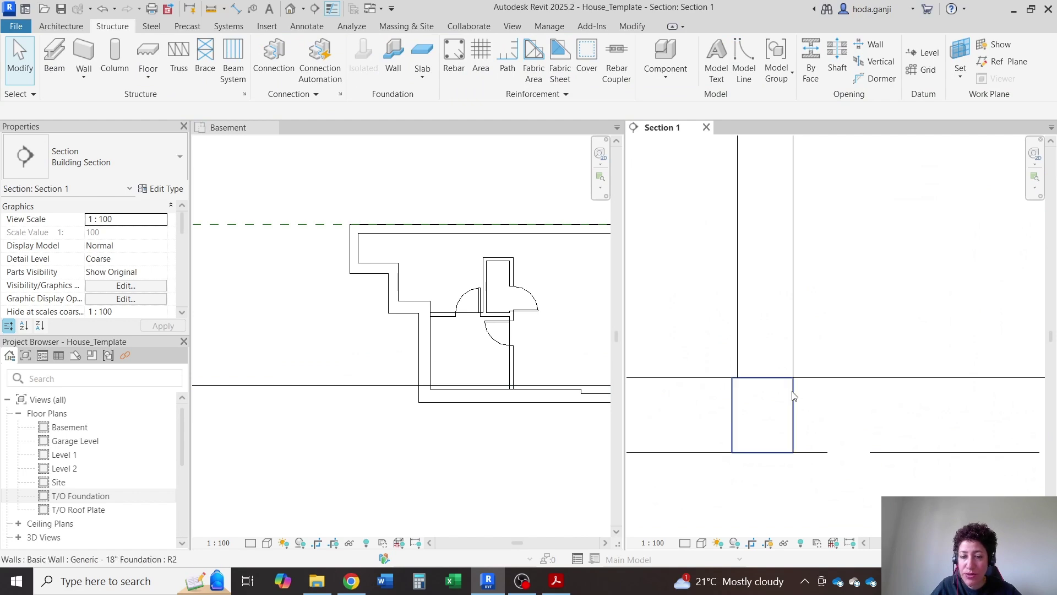
left_click(686, 546)
left_click(700, 526)
scroll(762, 488, "up", 2)
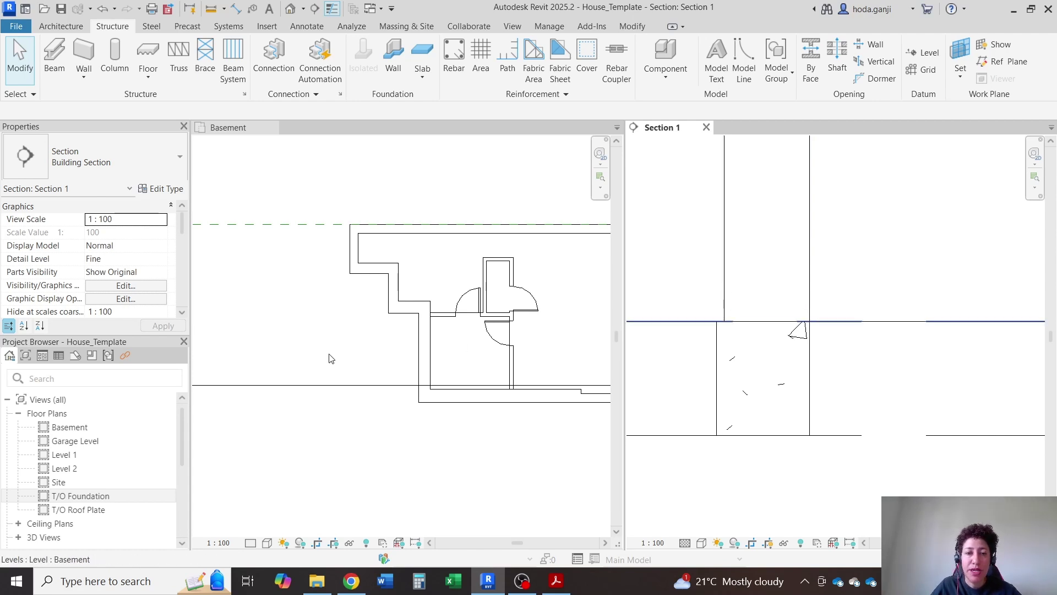
Step: Examine how the basement walls sit on the foundation walls at both ends of the section
scroll(331, 358, "down", 2)
scroll(472, 349, "up", 1)
left_click(472, 205)
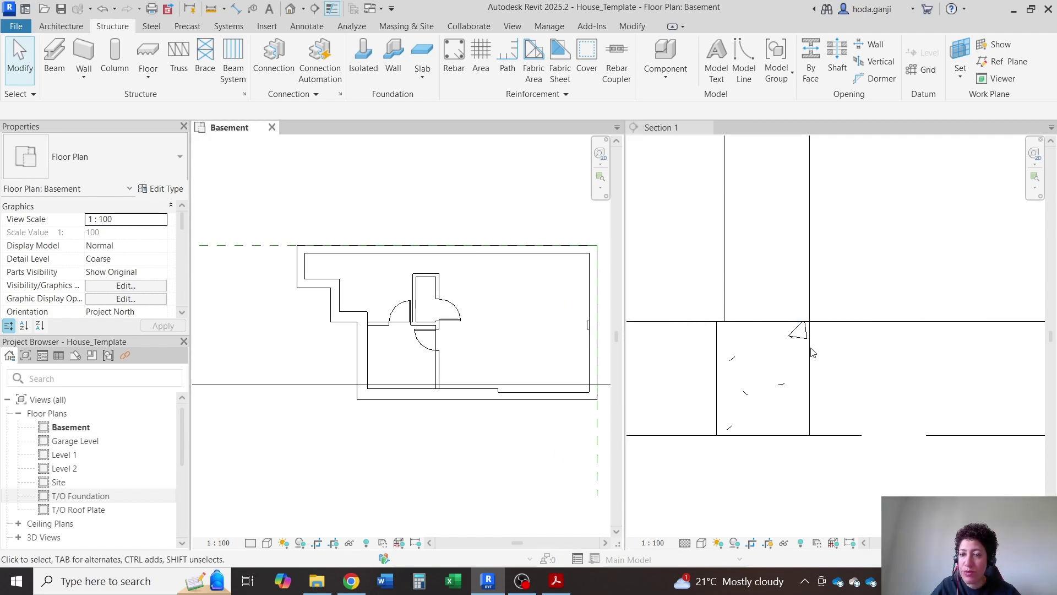
scroll(718, 358, "down", 3)
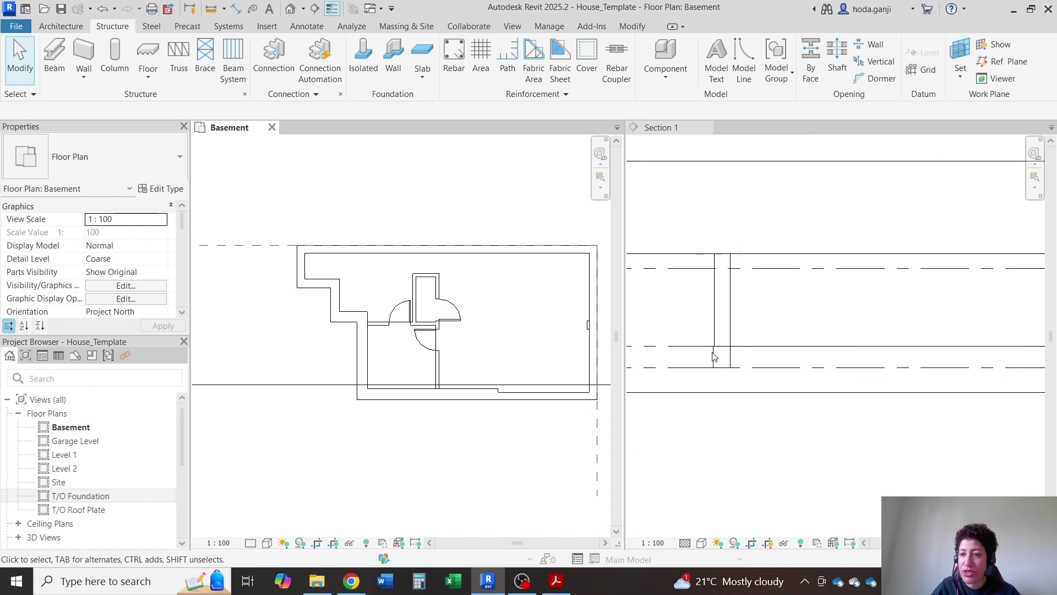
scroll(831, 341, "up", 4)
scroll(831, 340, "up", 1)
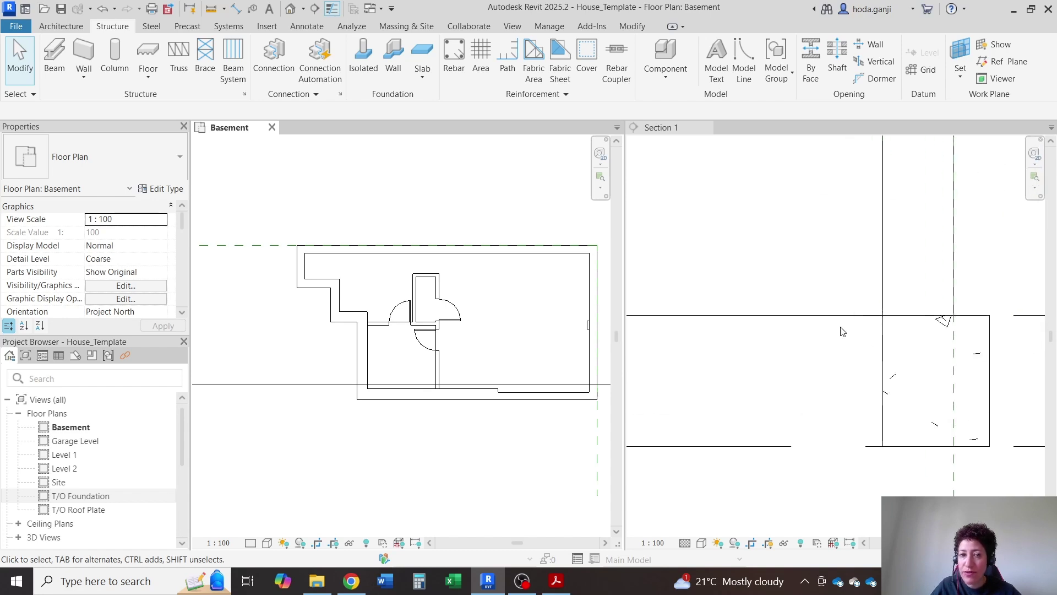
scroll(523, 220, "up", 2)
scroll(406, 232, "down", 2)
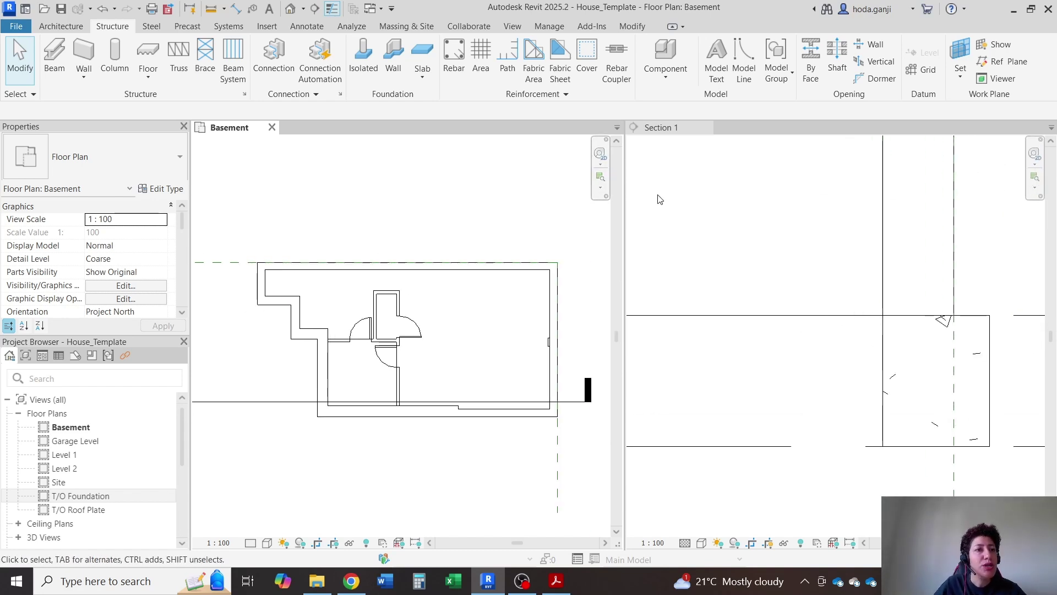
Step: Start an architectural floor on the Basement level using the type Generic - 10"
left_click(60, 26)
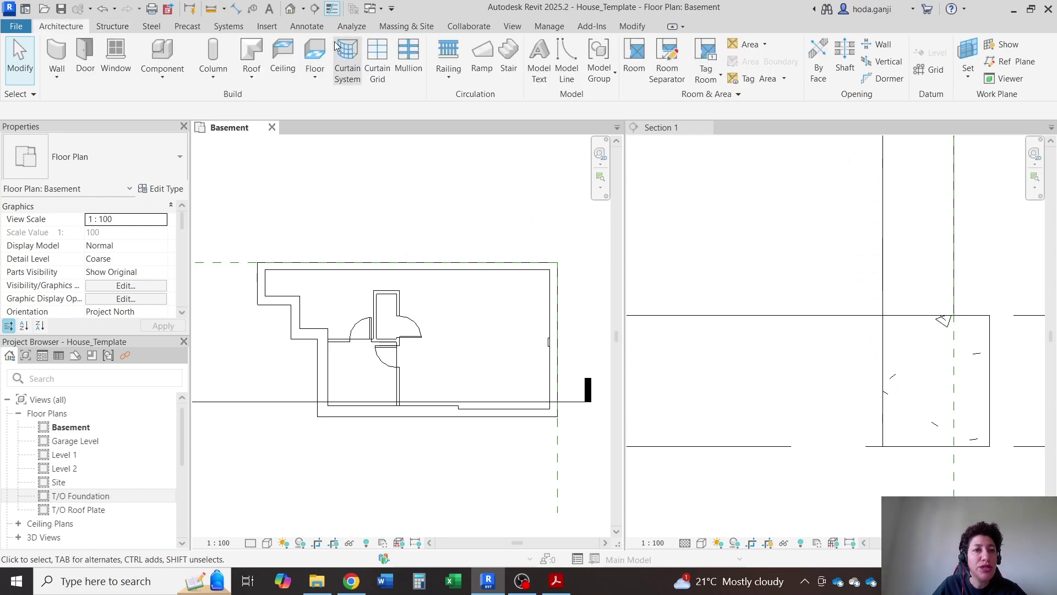
left_click(312, 53)
left_click(160, 151)
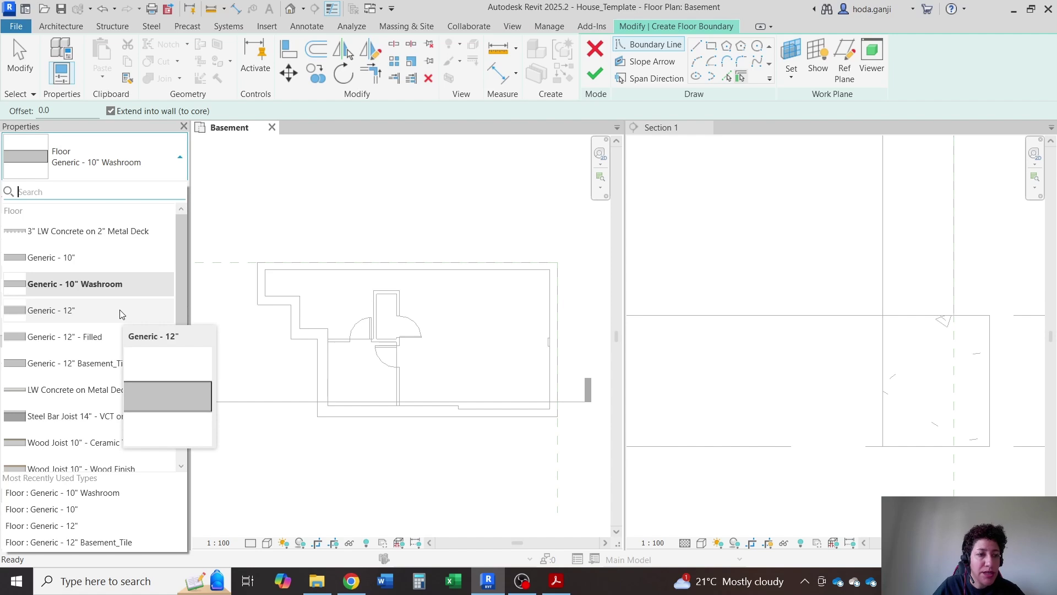
left_click(119, 257)
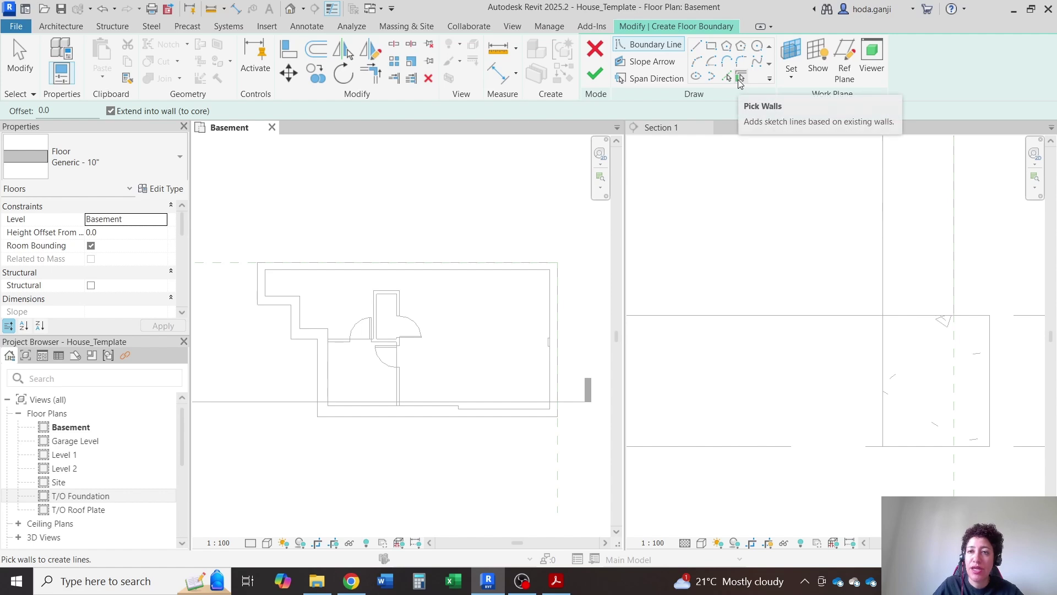
Step: Pick the stepped left walls and the upper wall as floor boundary lines along their interior faces
scroll(349, 387, "up", 2)
left_click(316, 377)
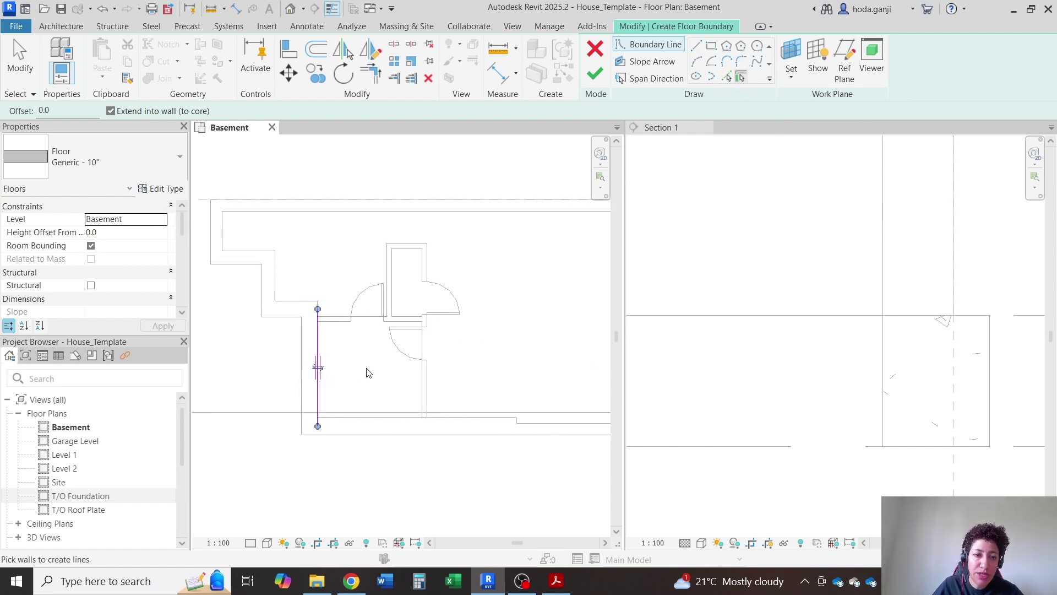
left_click(292, 307)
left_click(279, 279)
left_click(244, 254)
left_click(222, 228)
left_click(276, 214)
scroll(373, 307, "down", 1)
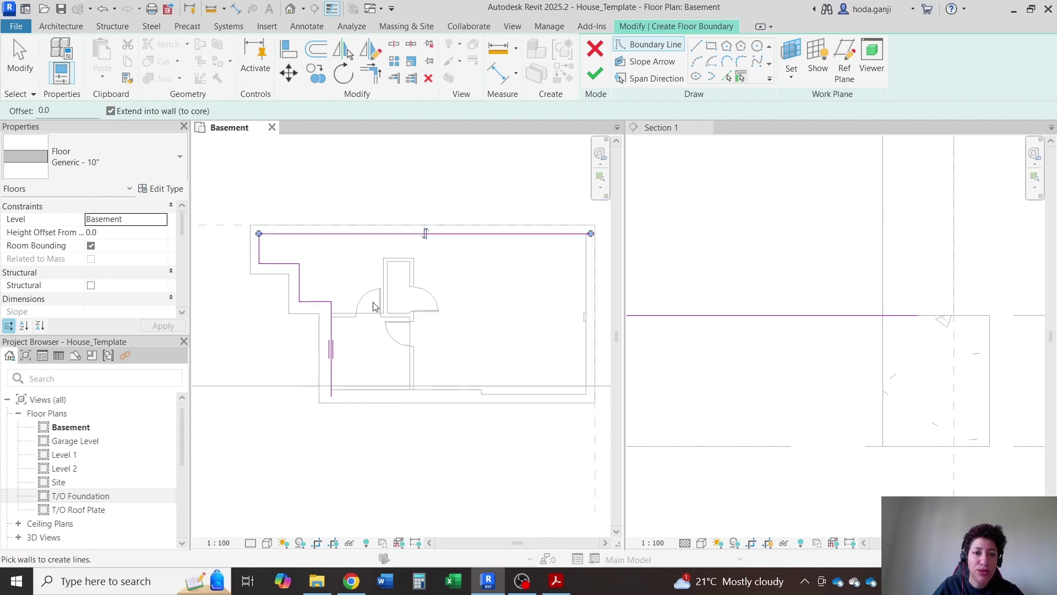
Step: Flip the picked floor boundary to the walls' exterior faces and back to their interior faces
scroll(427, 243, "up", 1)
key("Escape")
left_click(432, 231)
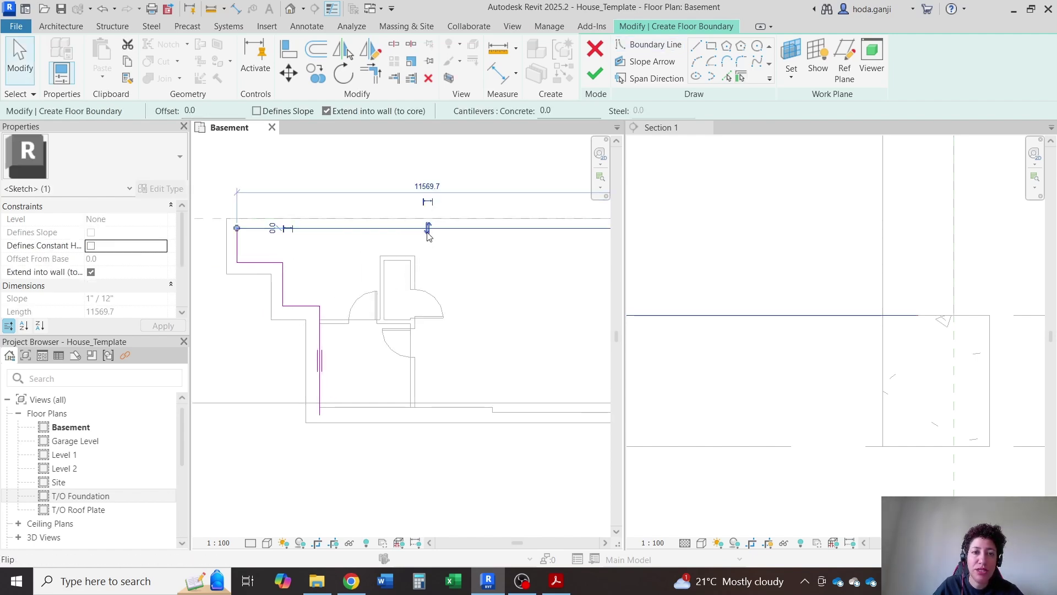
left_click(482, 286)
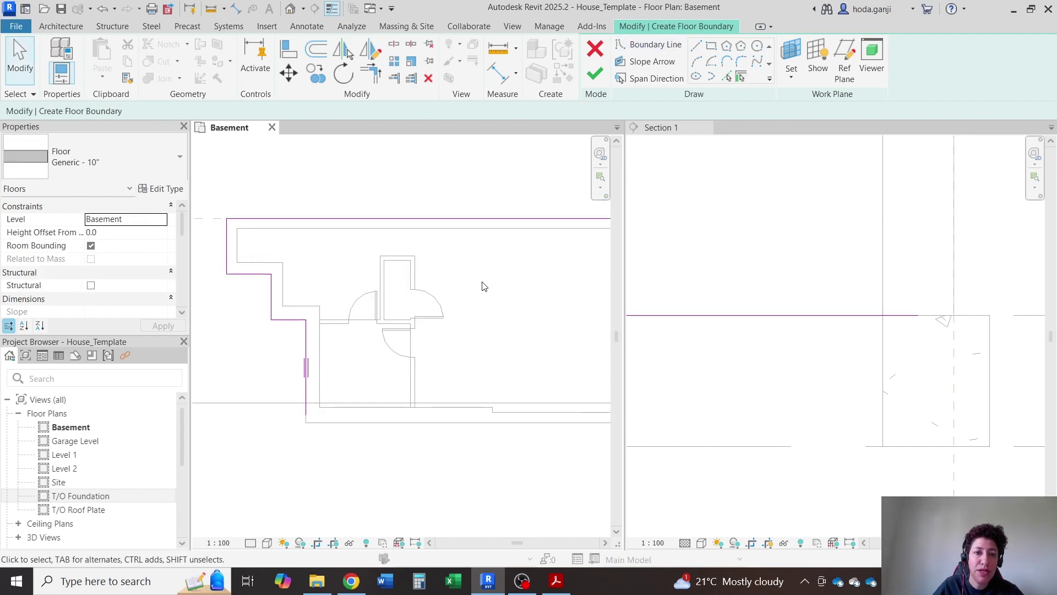
left_click(426, 217)
left_click(441, 228)
left_click(424, 218)
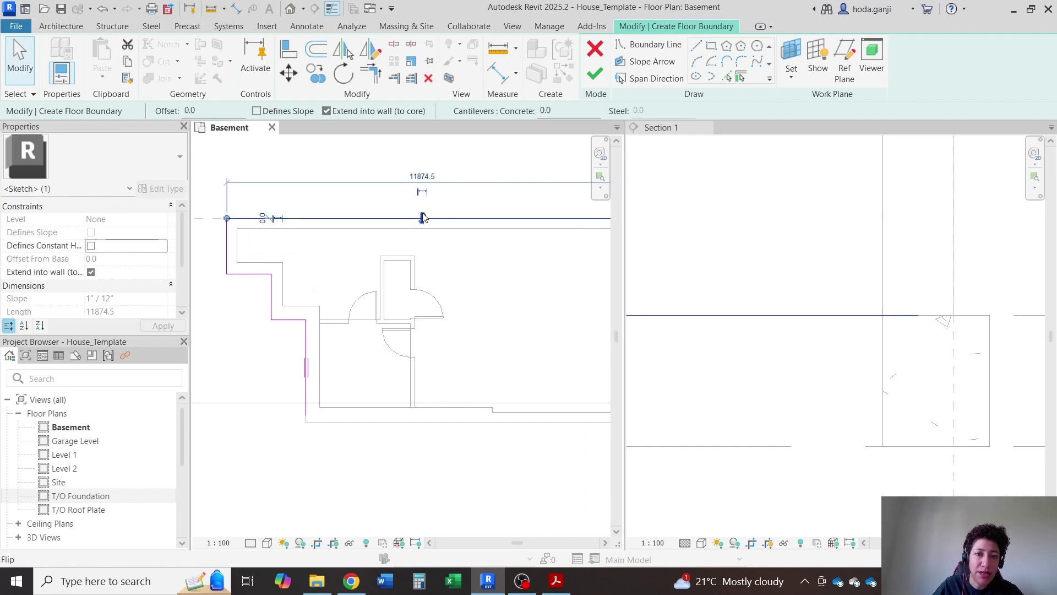
scroll(399, 276, "down", 1)
scroll(358, 291, "down", 2)
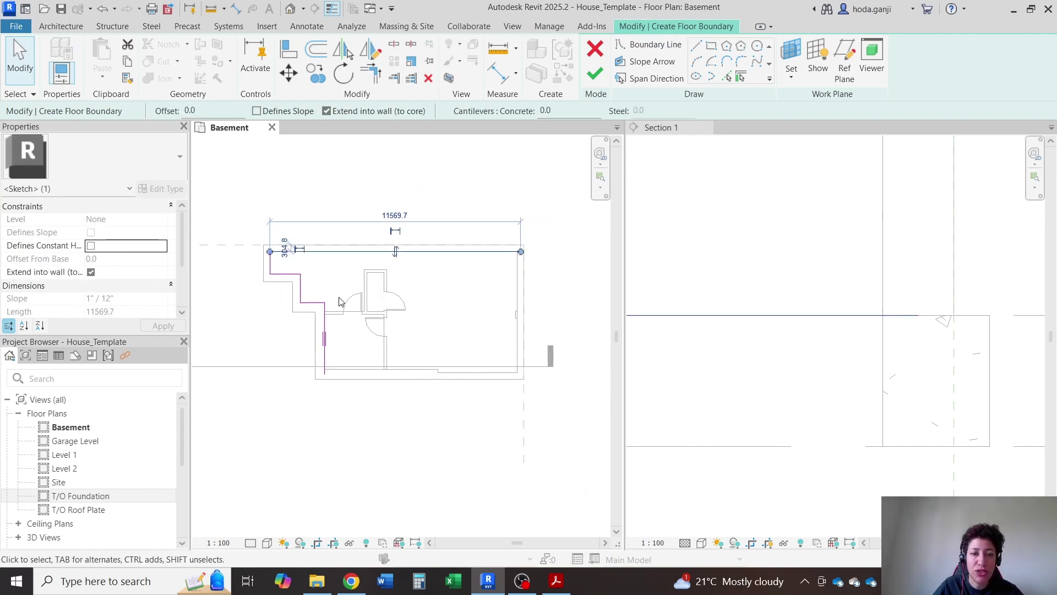
left_click(485, 286)
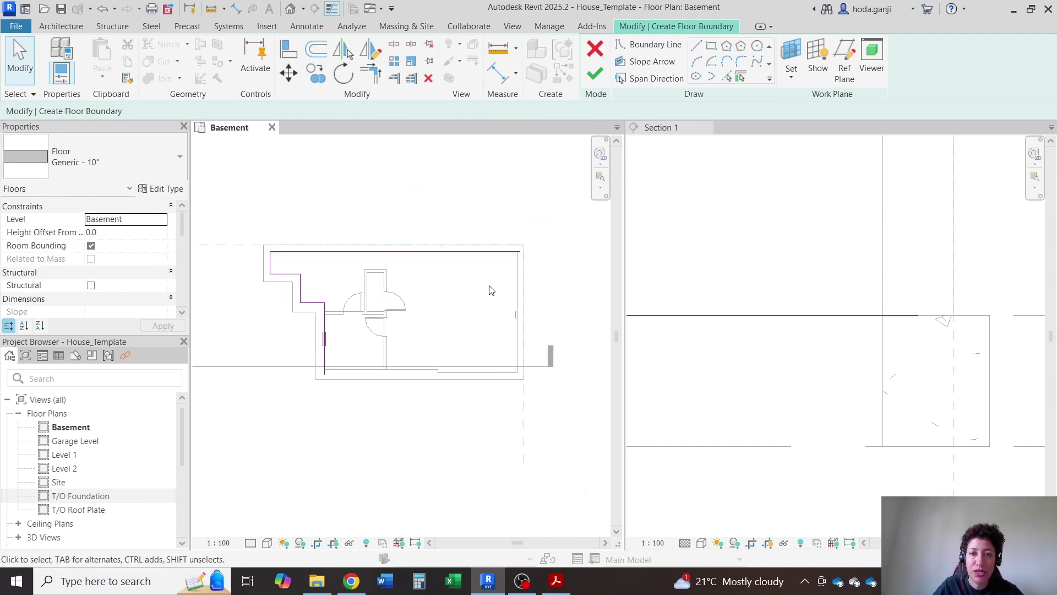
Step: Pick the interior edges of the right wall and the jogged lower wall as the remaining floor boundary lines
left_click(728, 78)
scroll(514, 298, "up", 2)
left_click(532, 300)
scroll(523, 309, "down", 1)
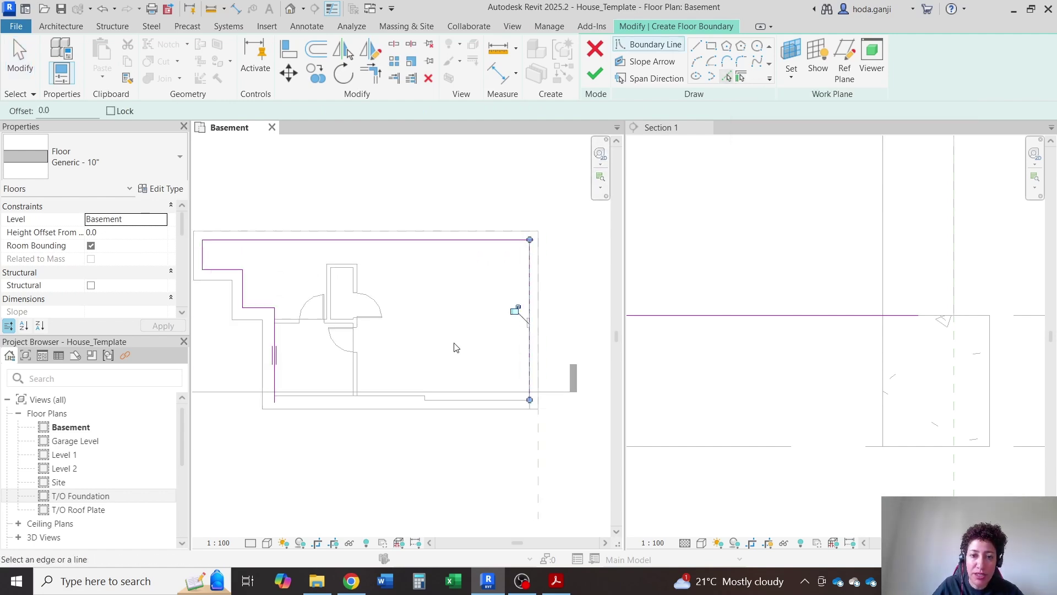
left_click(433, 401)
scroll(446, 406, "up", 3)
scroll(385, 399, "up", 3)
key("Escape")
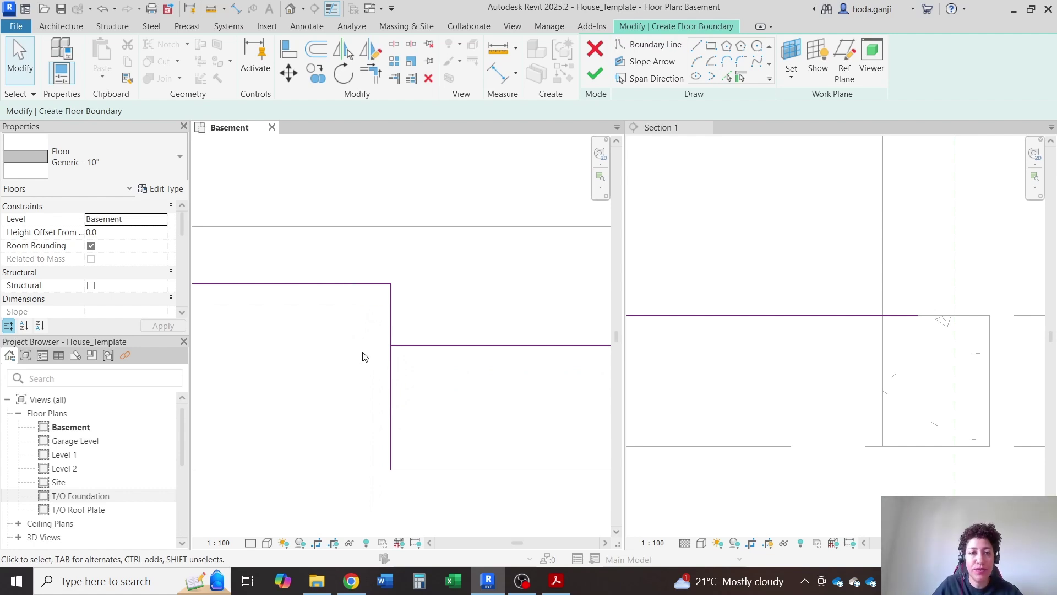
Step: Trim the floor boundary lines into corners at the lower wall's jog and at the lower-left corner
left_click(367, 74)
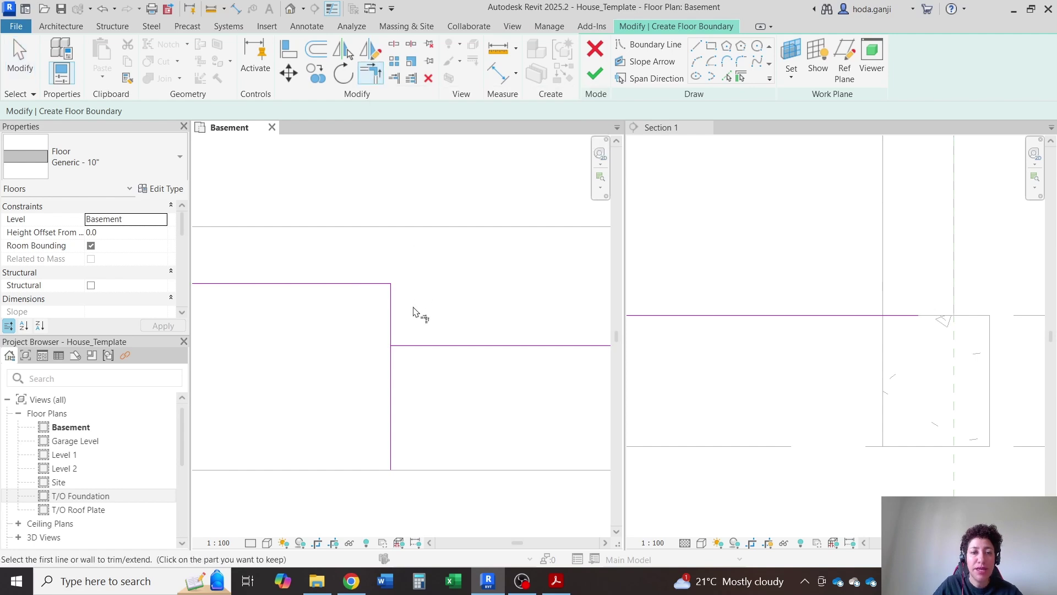
left_click(428, 347)
left_click(392, 334)
scroll(495, 382, "down", 6)
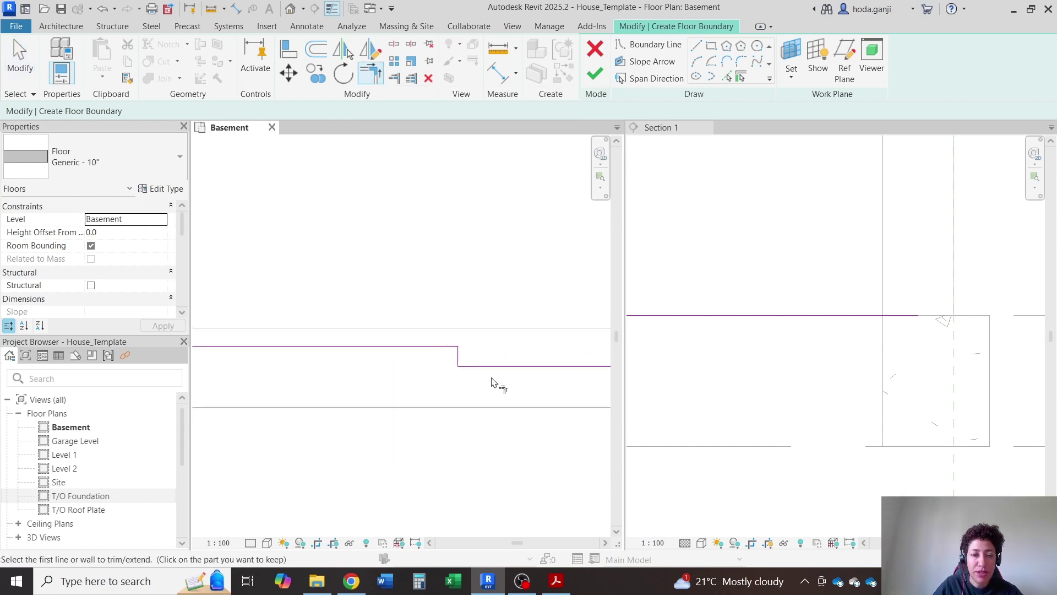
scroll(484, 386, "down", 2)
scroll(295, 378, "up", 4)
left_click(302, 378)
left_click(293, 372)
Step: Trim the boundary's upper-right corner and finish the floor without attaching the walls to its bottom
scroll(306, 393, "down", 4)
scroll(493, 368, "up", 3)
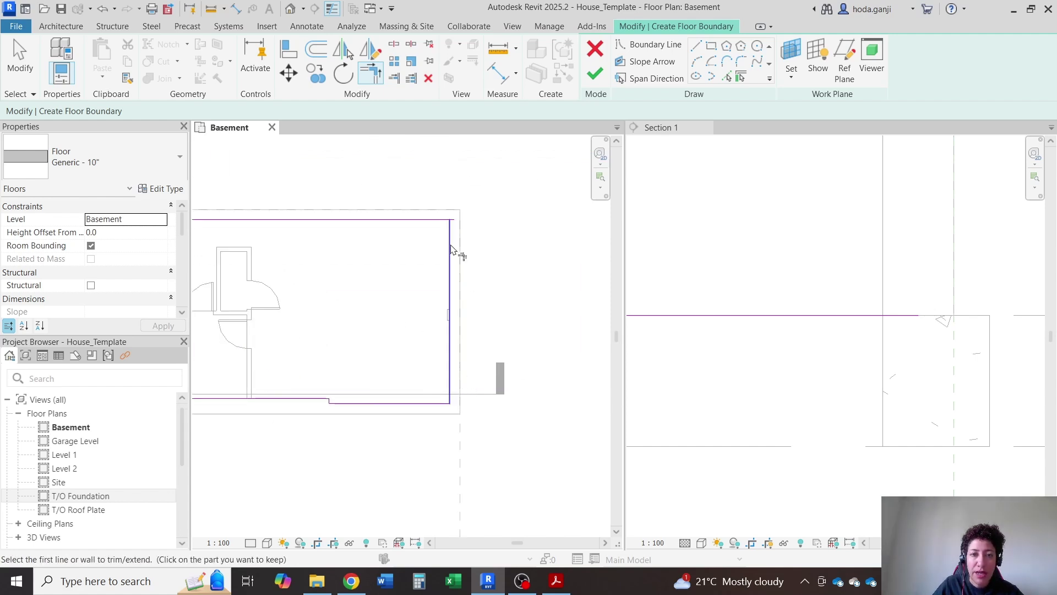
scroll(454, 273, "up", 1)
left_click(440, 259)
left_click(433, 230)
scroll(510, 256, "down", 1)
scroll(518, 259, "down", 2)
scroll(332, 292, "up", 1)
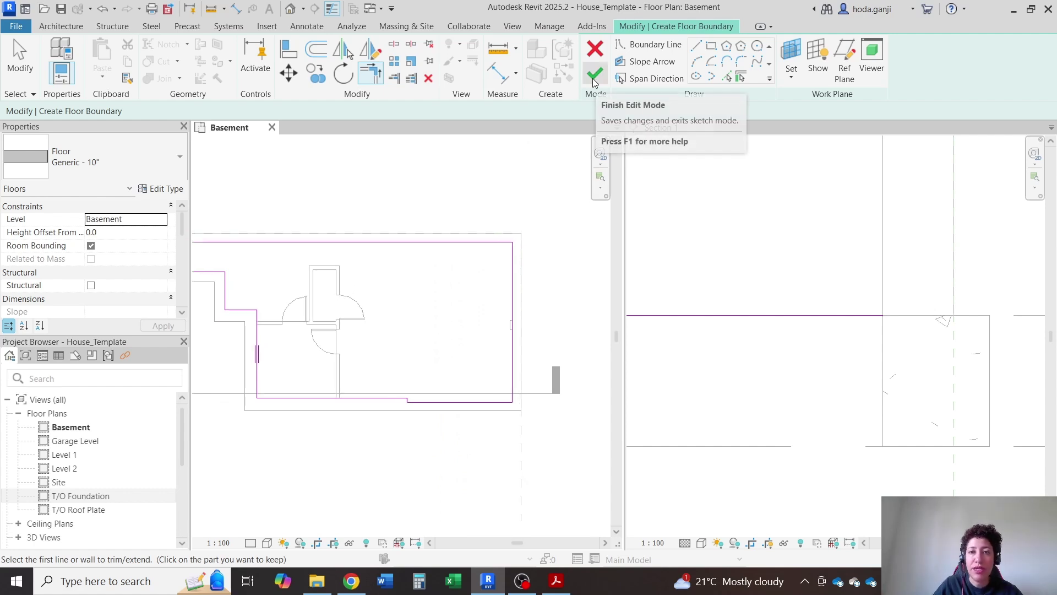
left_click(593, 79)
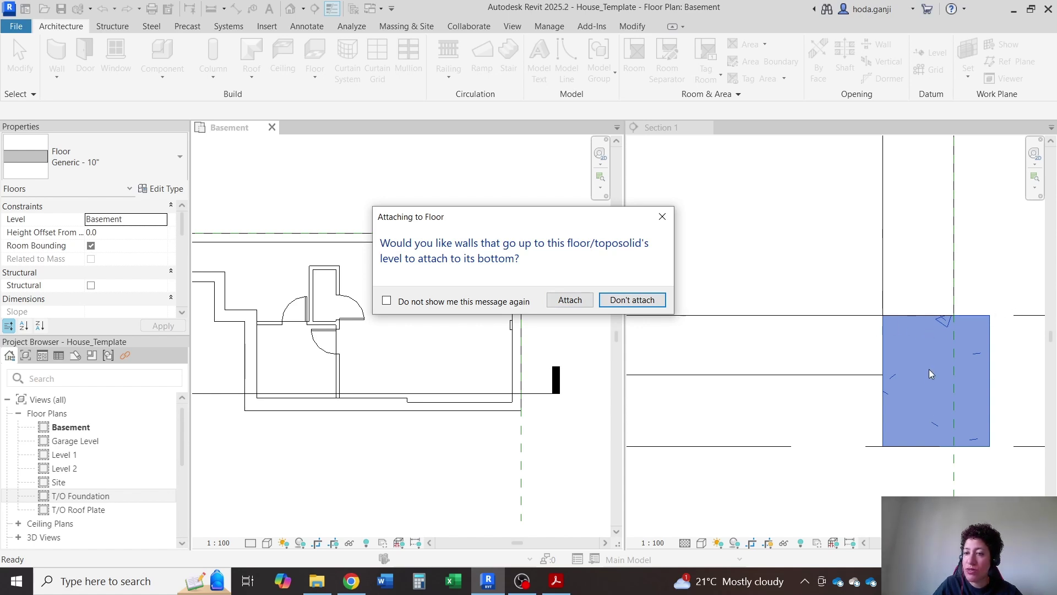
left_click(627, 300)
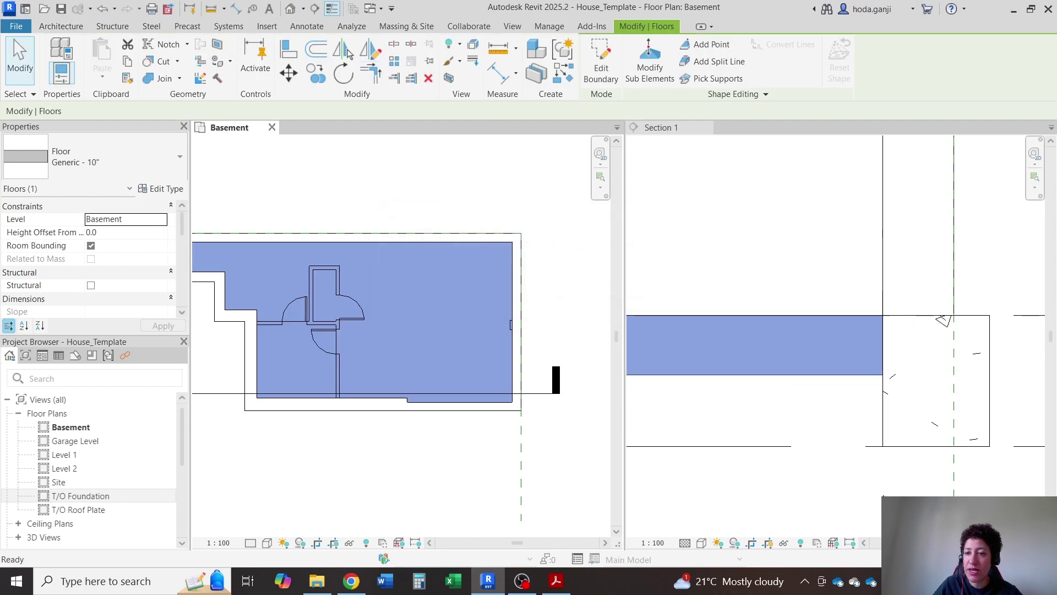
Step: Examine in Section 1 how the floor edges meet the foundation walls at both ends
left_click(826, 385)
scroll(920, 370, "down", 3)
scroll(909, 343, "down", 3)
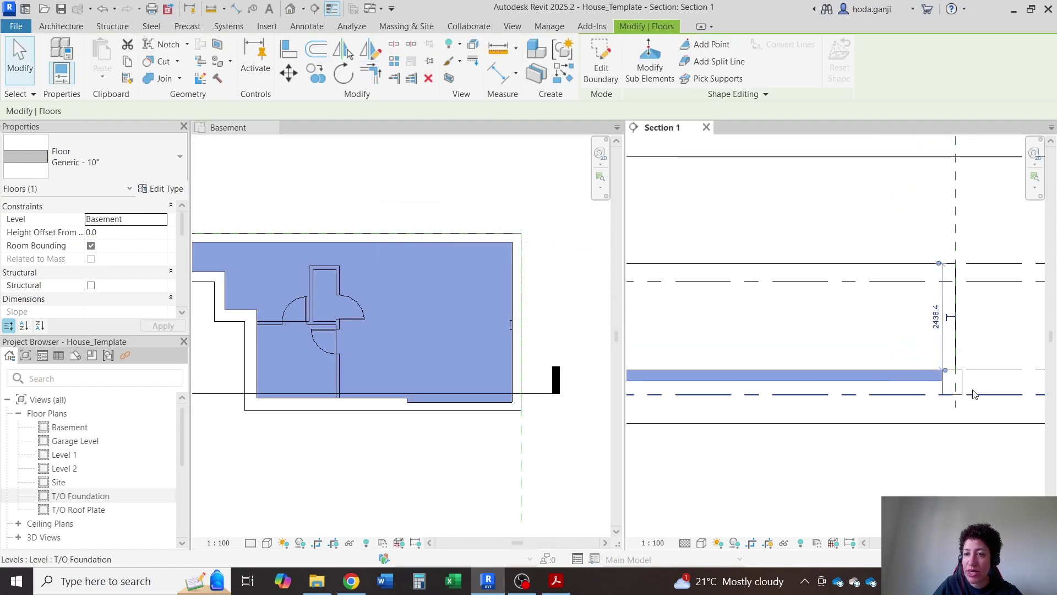
scroll(783, 371, "up", 4)
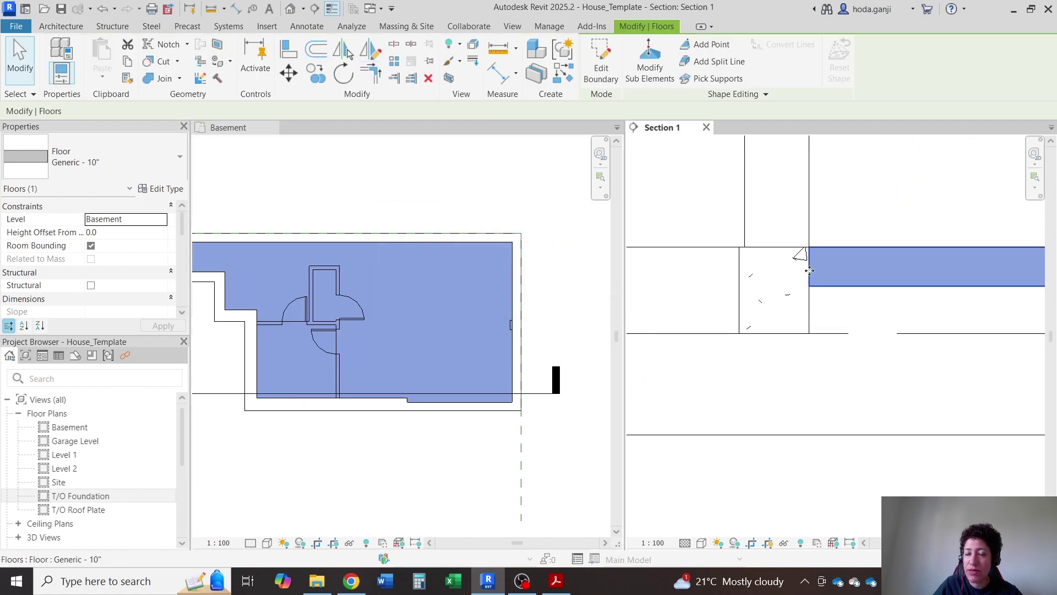
scroll(760, 342, "down", 5)
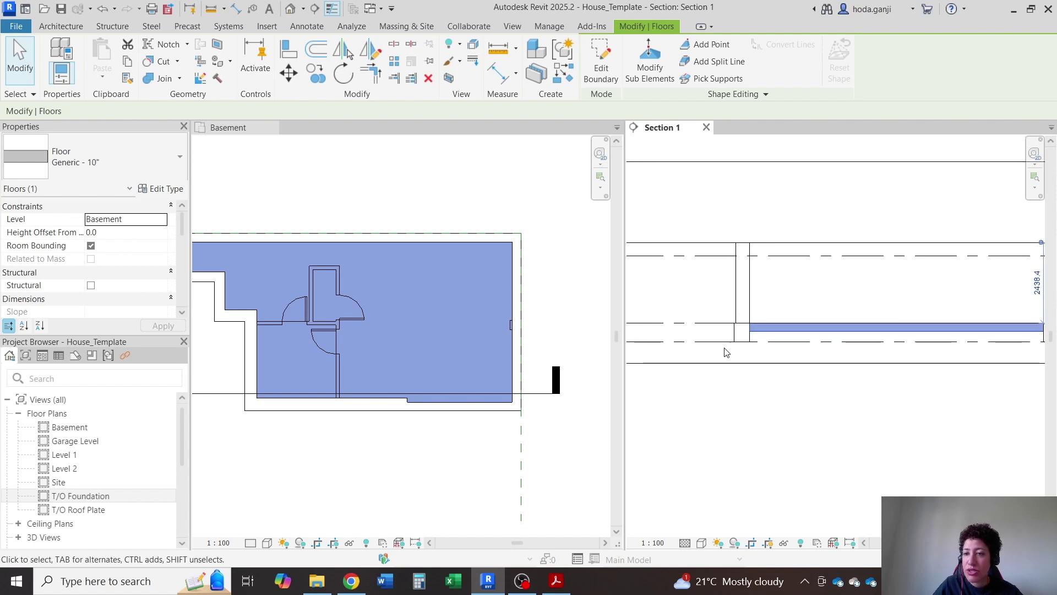
scroll(902, 337, "up", 8)
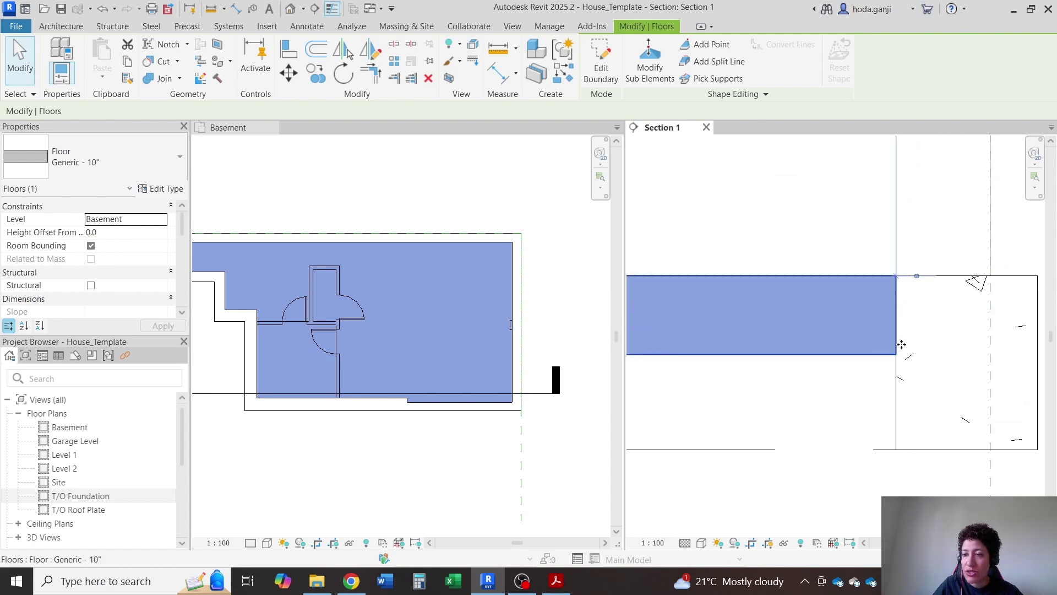